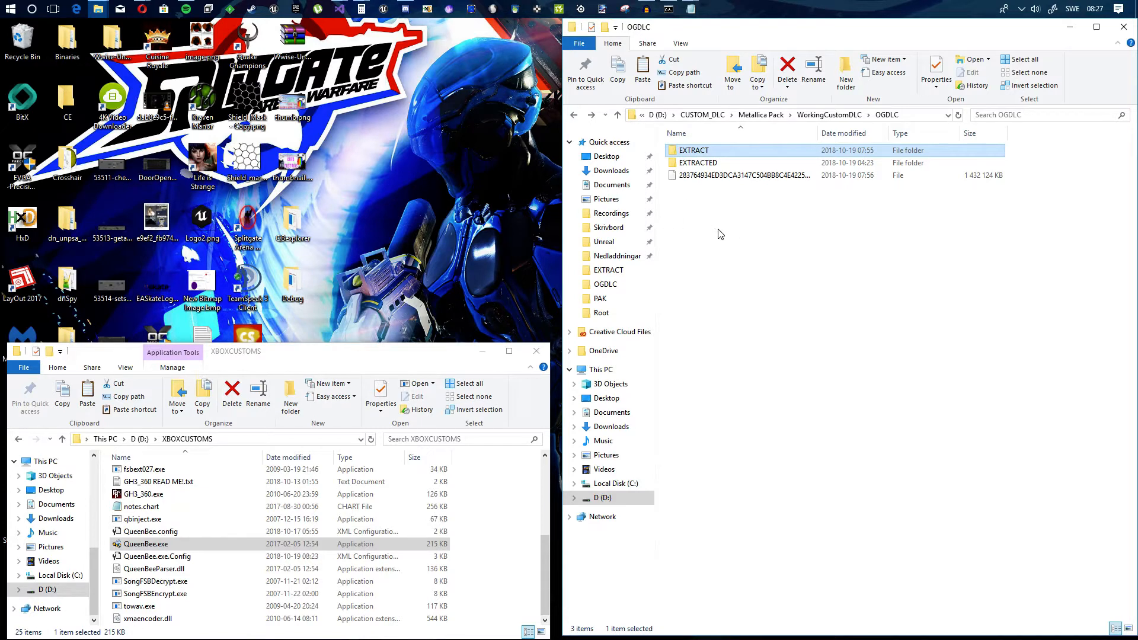
Step: Shift the XBOXCUSTOMS folder window slightly and widen it to meet the edge of the OGDLC window
left_click_drag(398, 354, 394, 352)
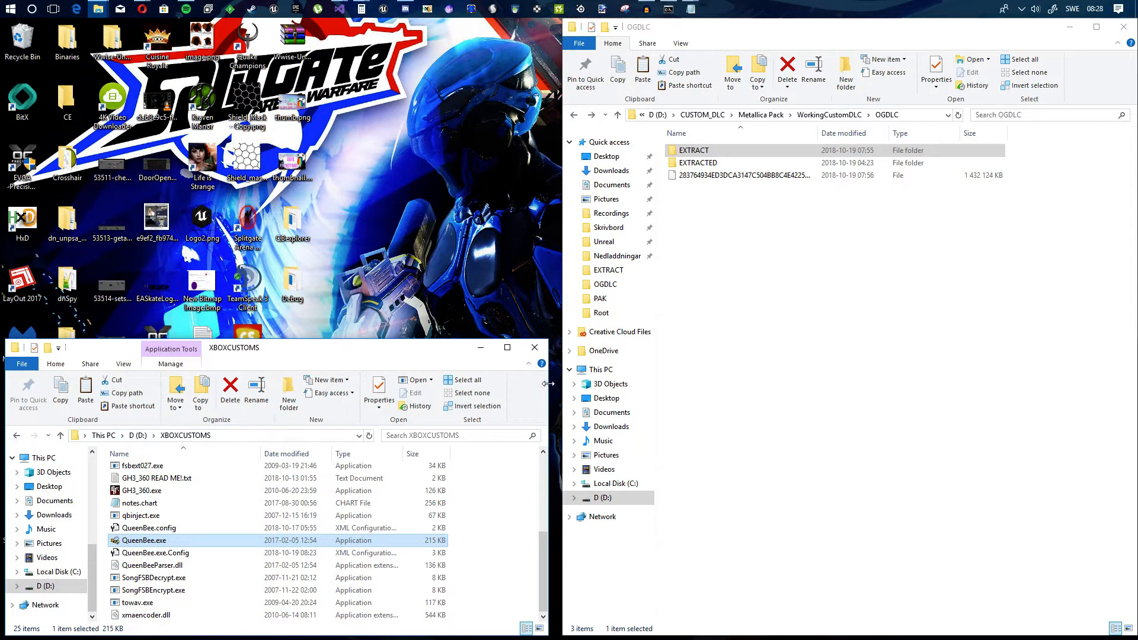
left_click_drag(549, 384, 557, 380)
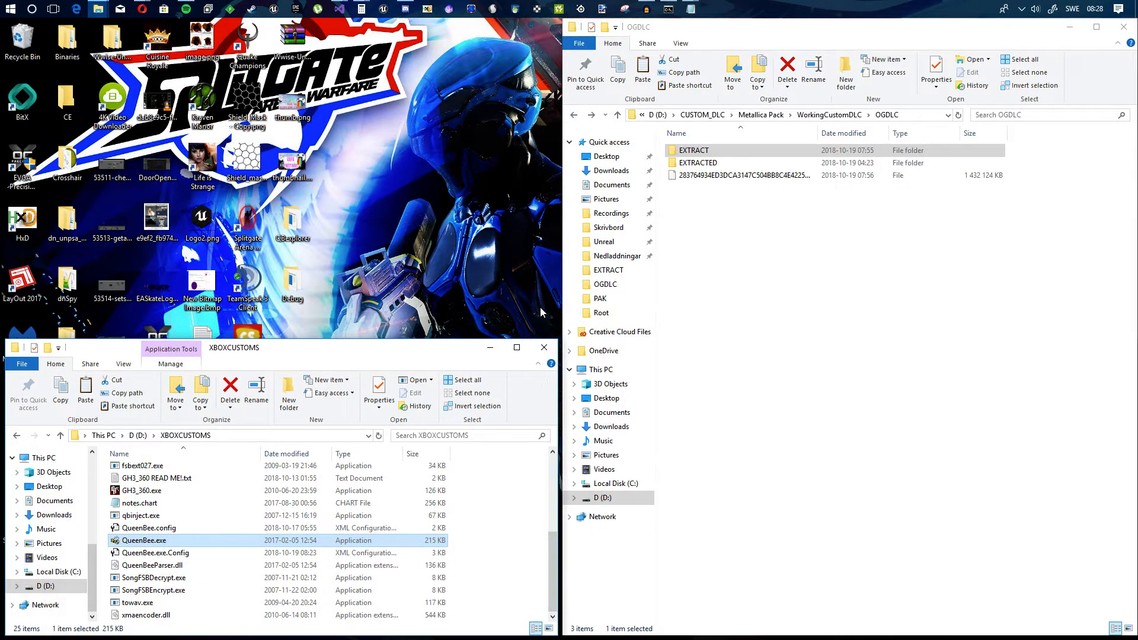
left_click_drag(557, 387, 559, 387)
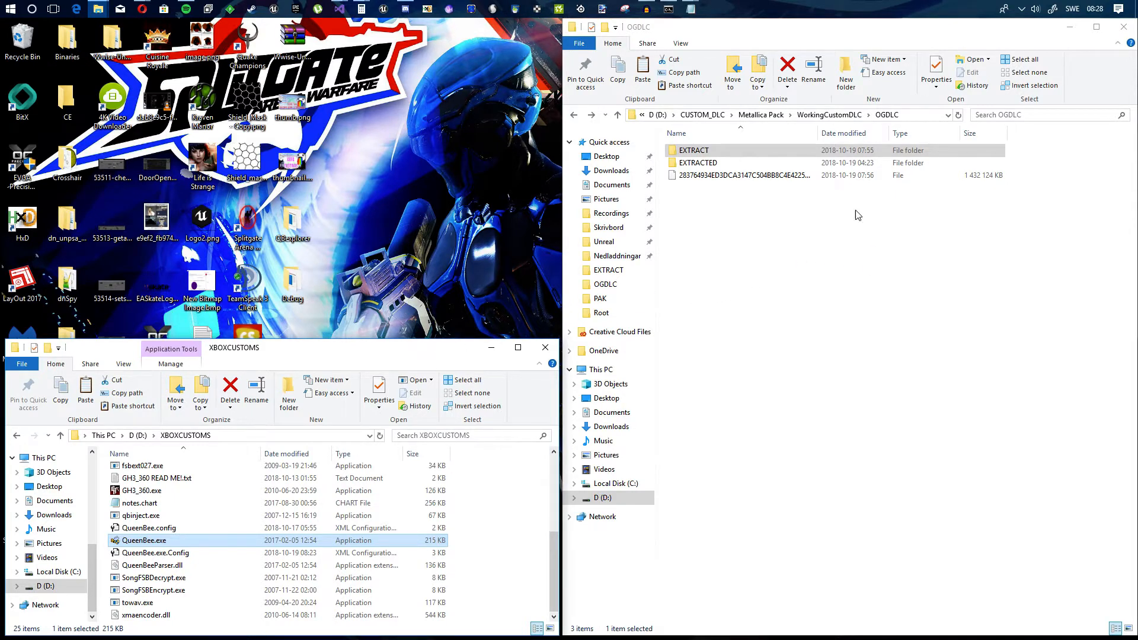
left_click(751, 178)
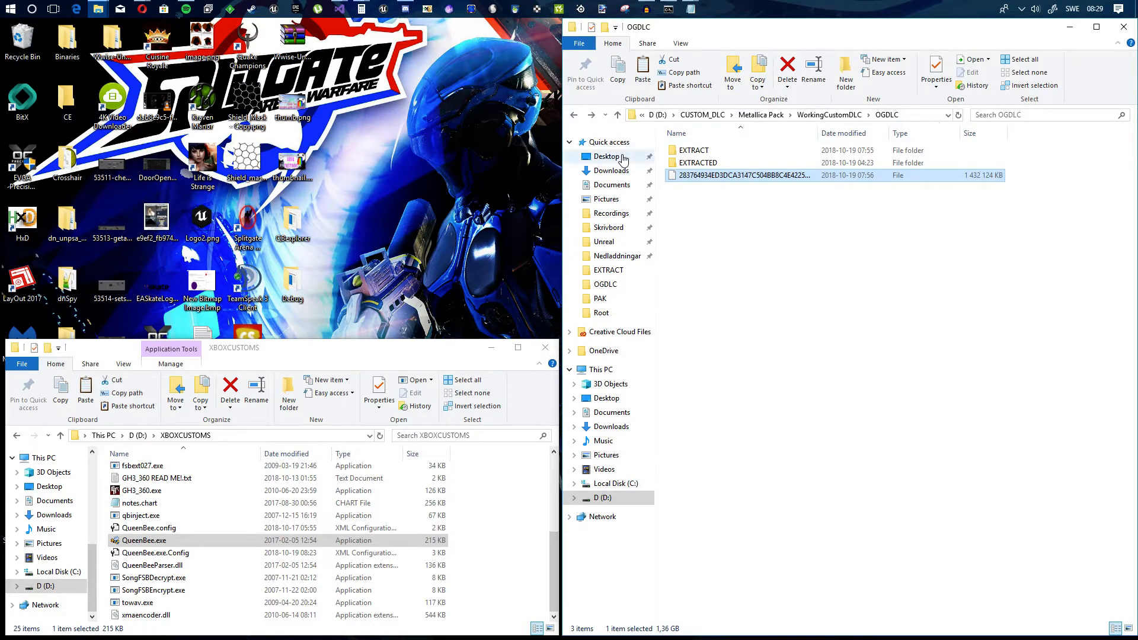
left_click(532, 149)
left_click(1022, 9)
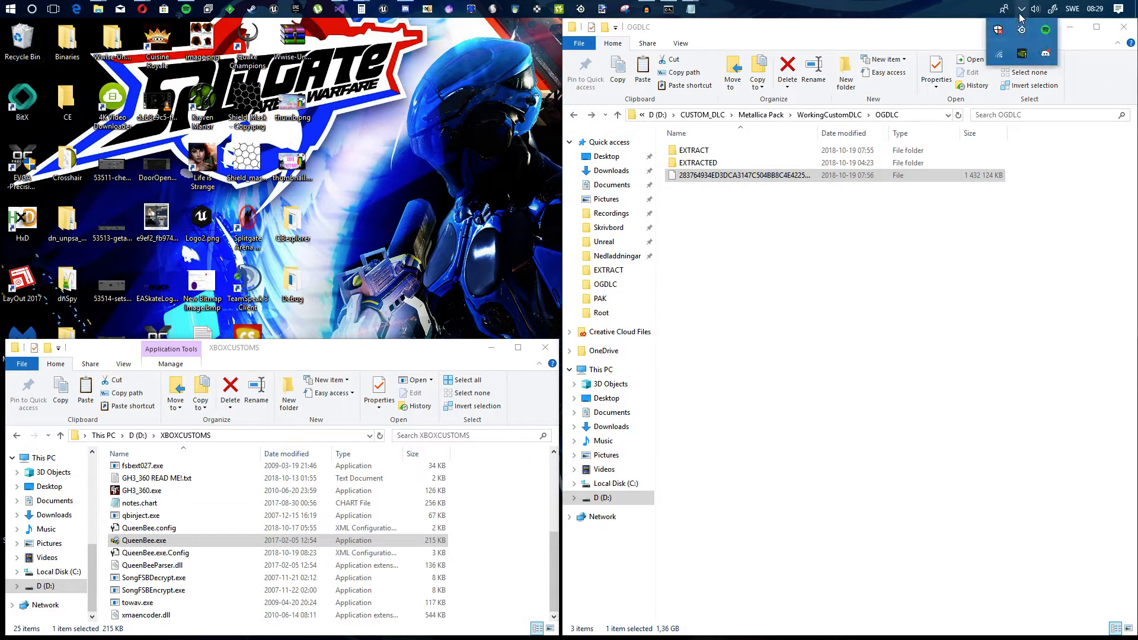
left_click(808, 290)
Step: Bring up the Open-GHTCP Debug folder window and launch GHTCP.exe from it
mouse_move(96, 9)
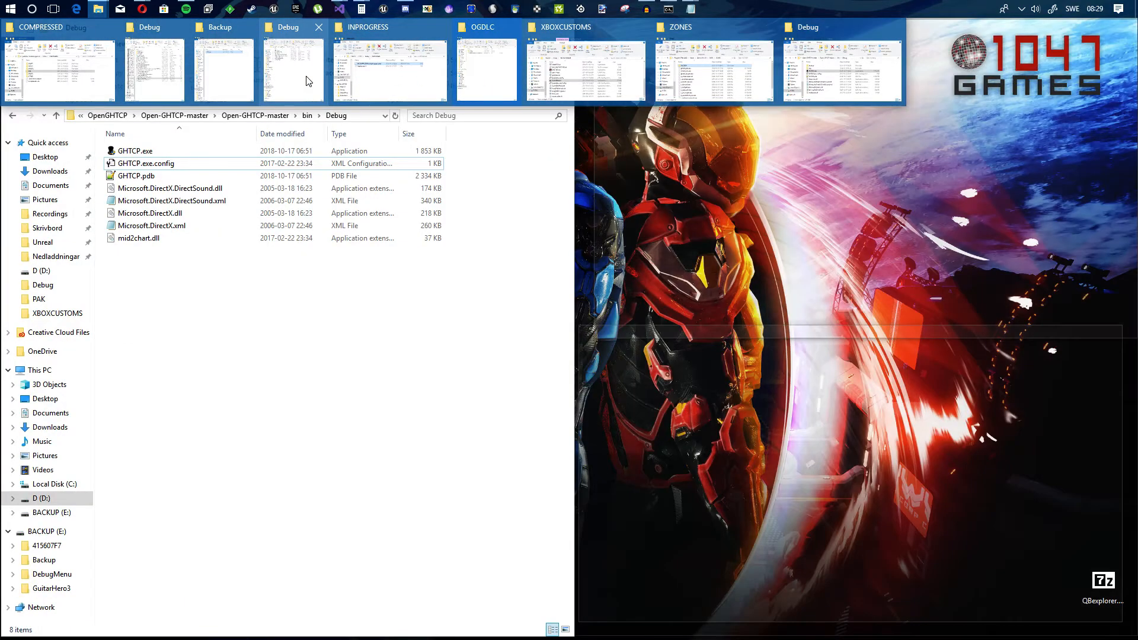
left_click(319, 74)
double_click(145, 179)
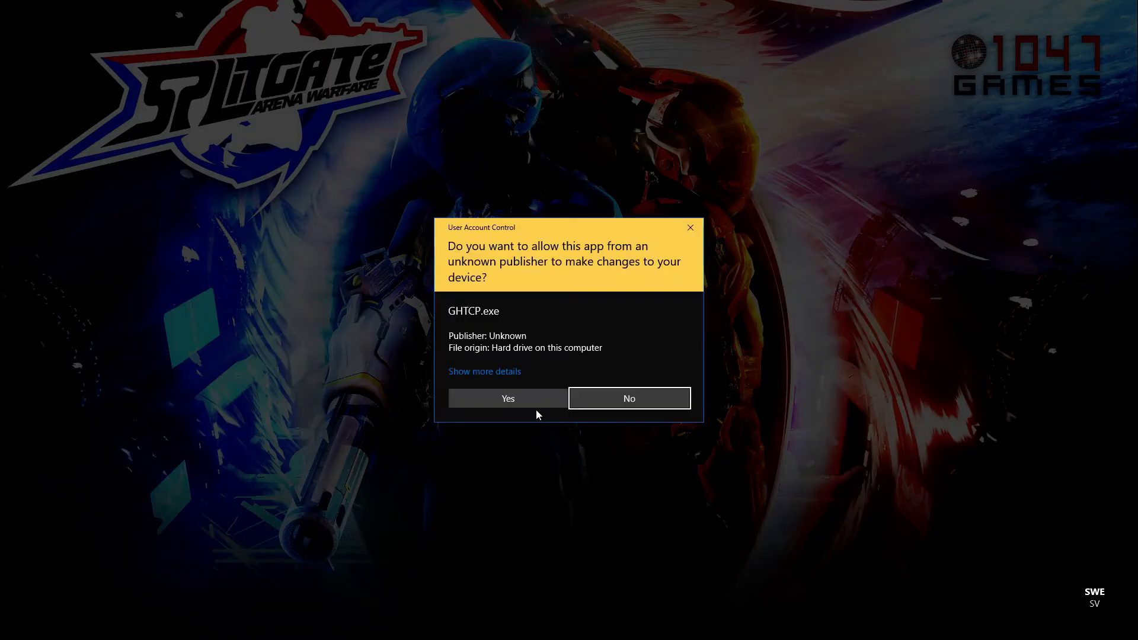
left_click(536, 407)
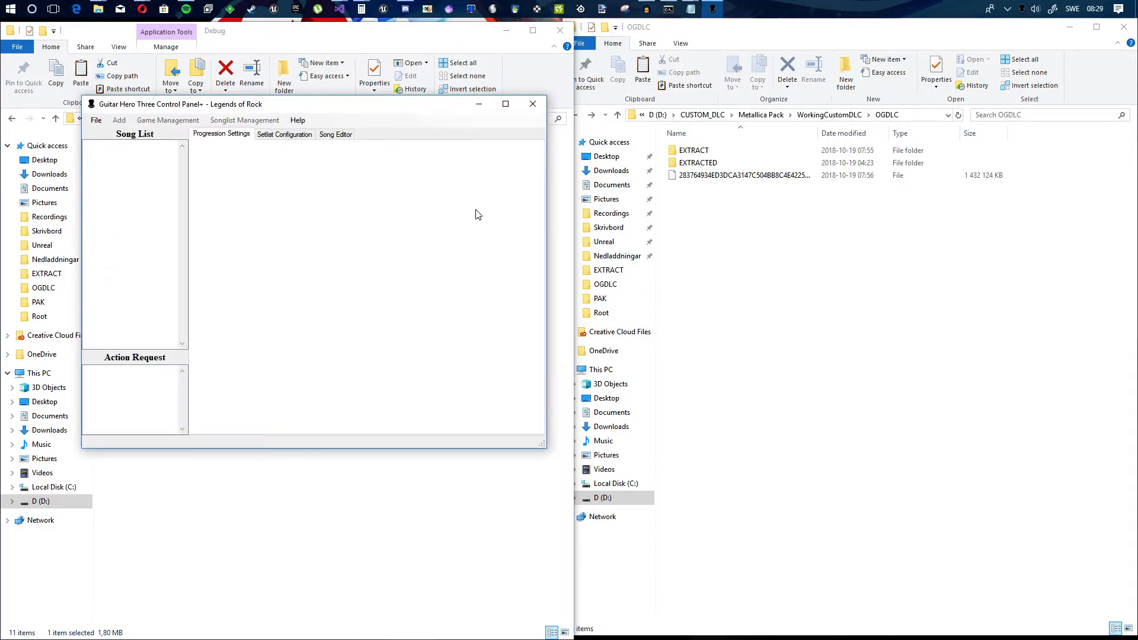
Step: Load the Guitar Hero III (English) game settings and move the control panel window slightly
left_click(96, 121)
left_click(102, 130)
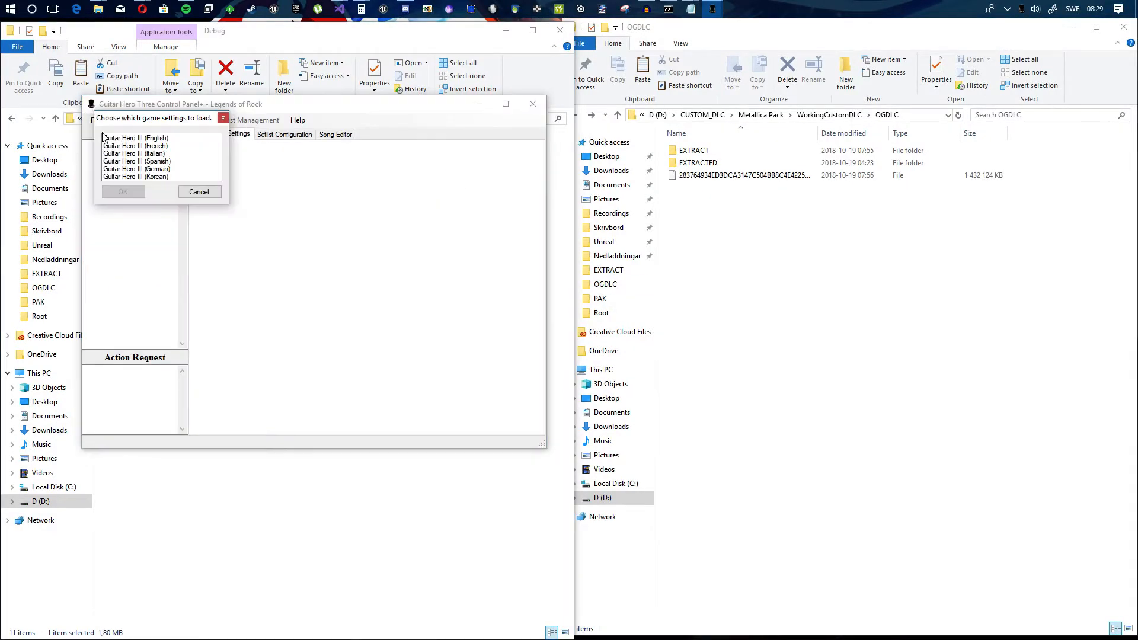
left_click(150, 138)
left_click(131, 193)
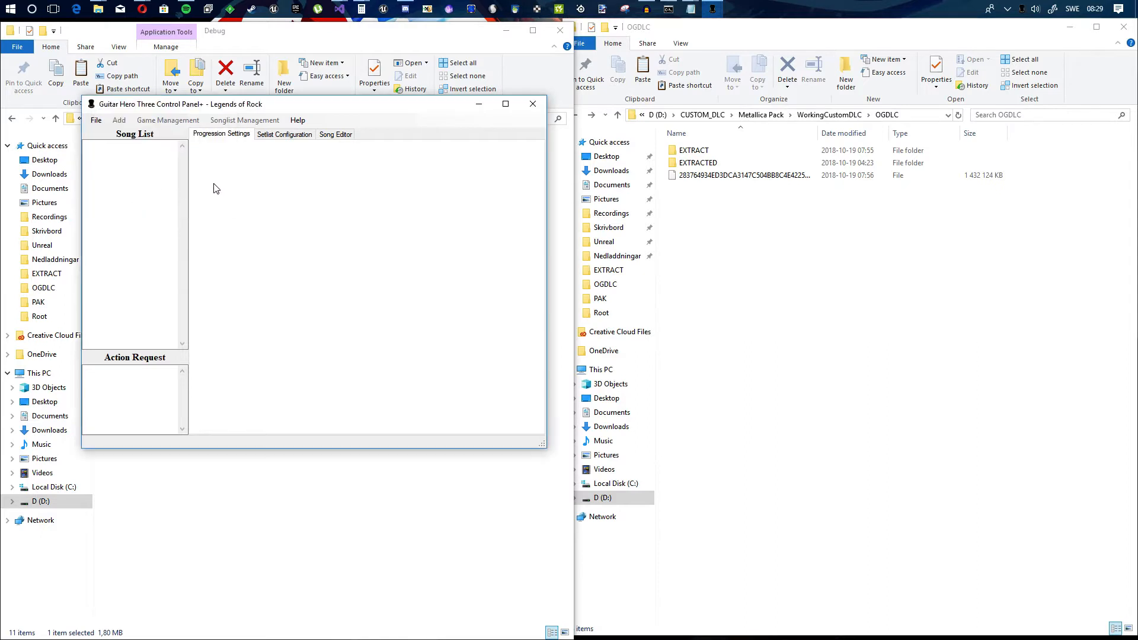
left_click_drag(306, 108, 334, 140)
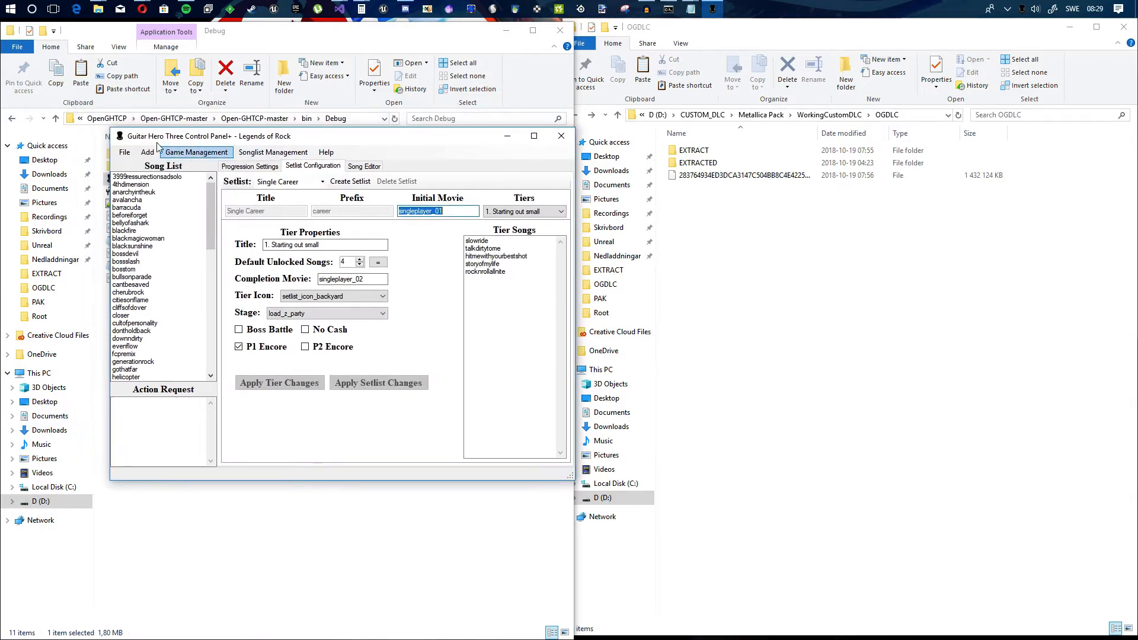
Step: Start adding a new song and browse the GH3 Customs Import folder for its guitar audio track
left_click(148, 153)
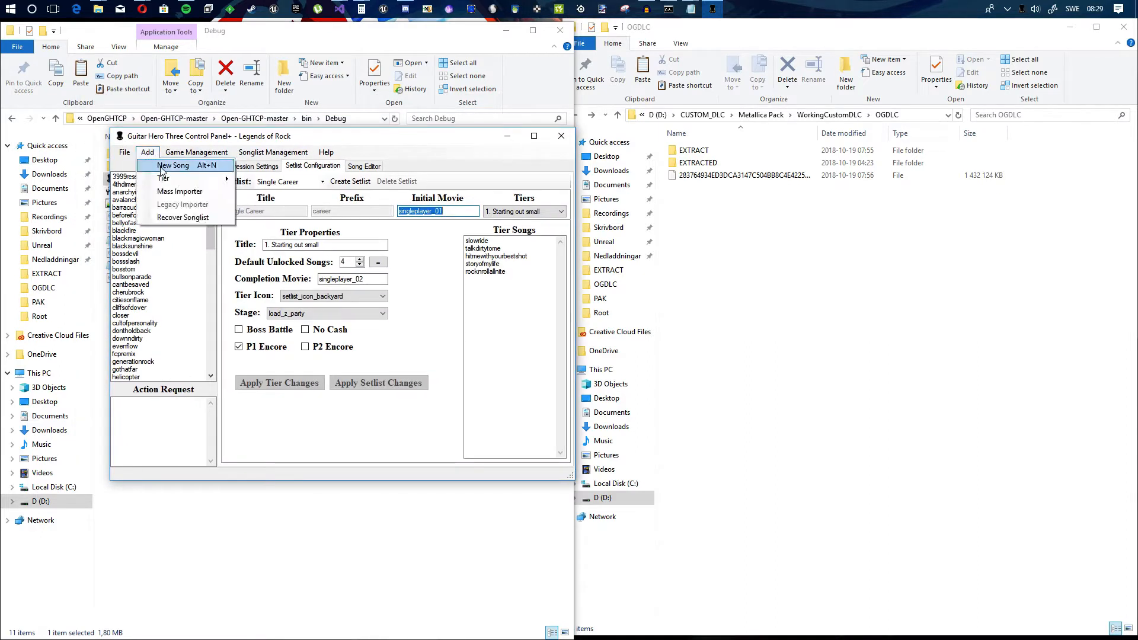
left_click(166, 166)
left_click(301, 227)
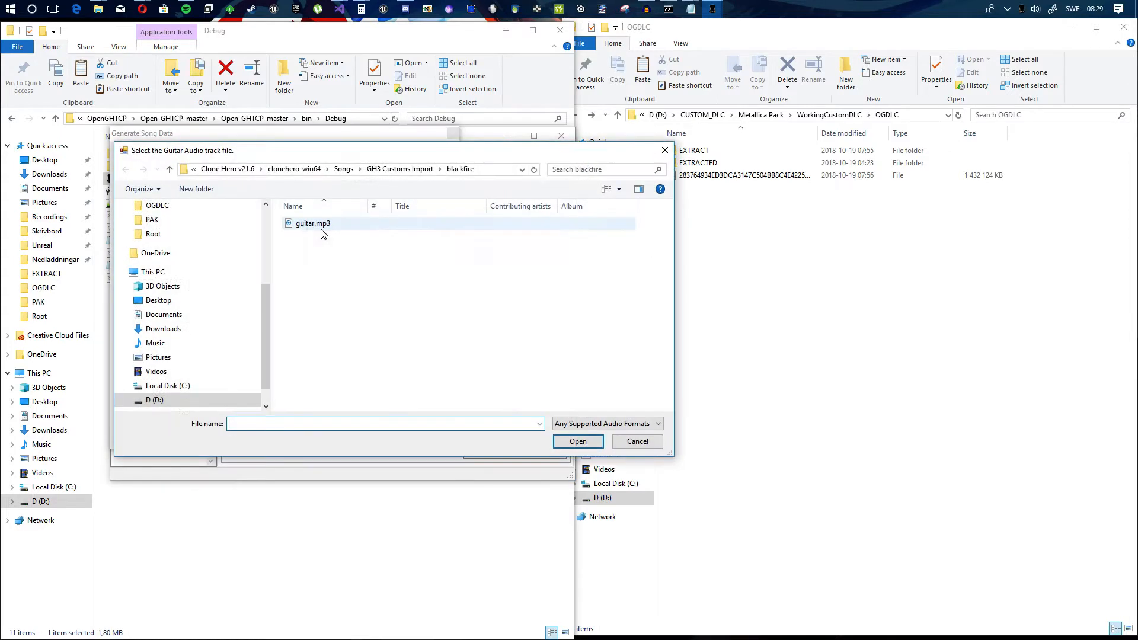
left_click(389, 170)
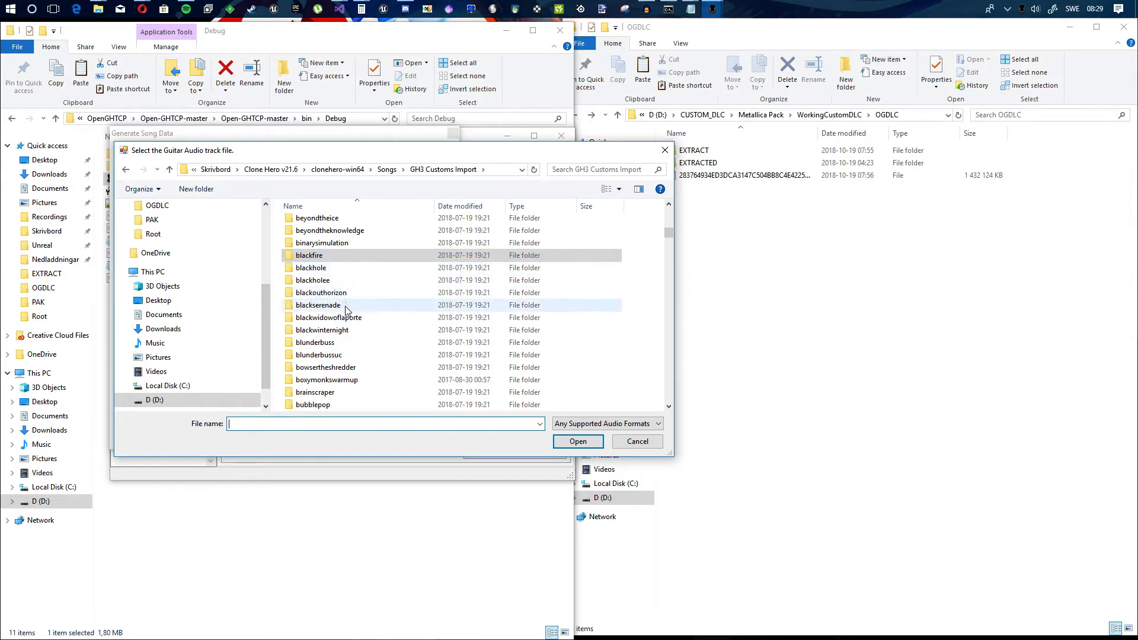
scroll(344, 329, "down", 6)
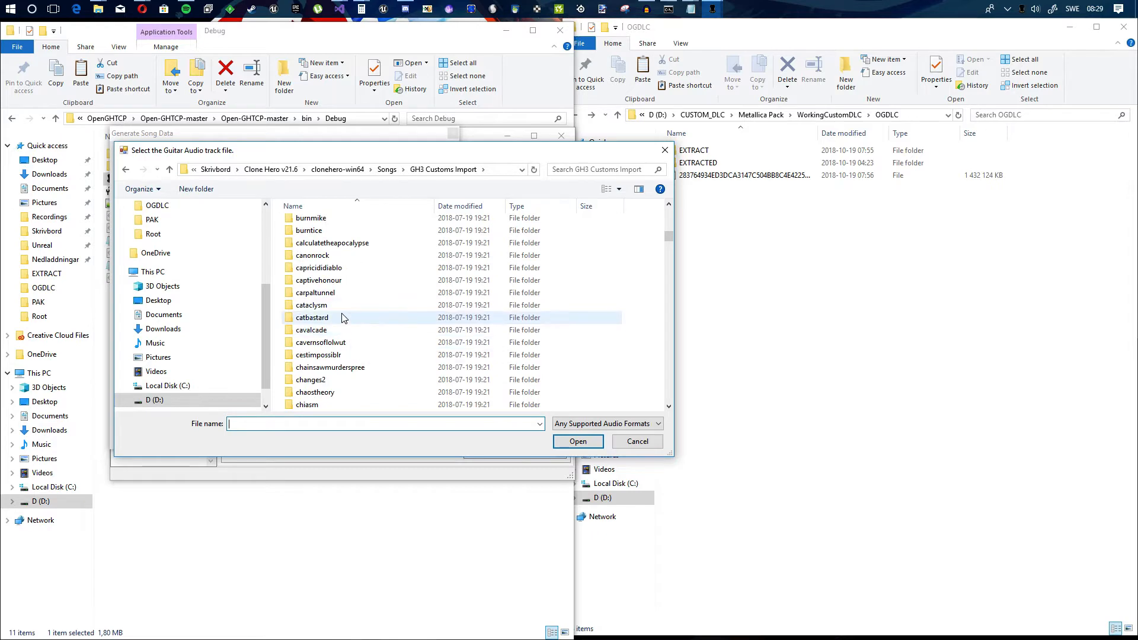
scroll(347, 323, "down", 10)
scroll(356, 303, "down", 15)
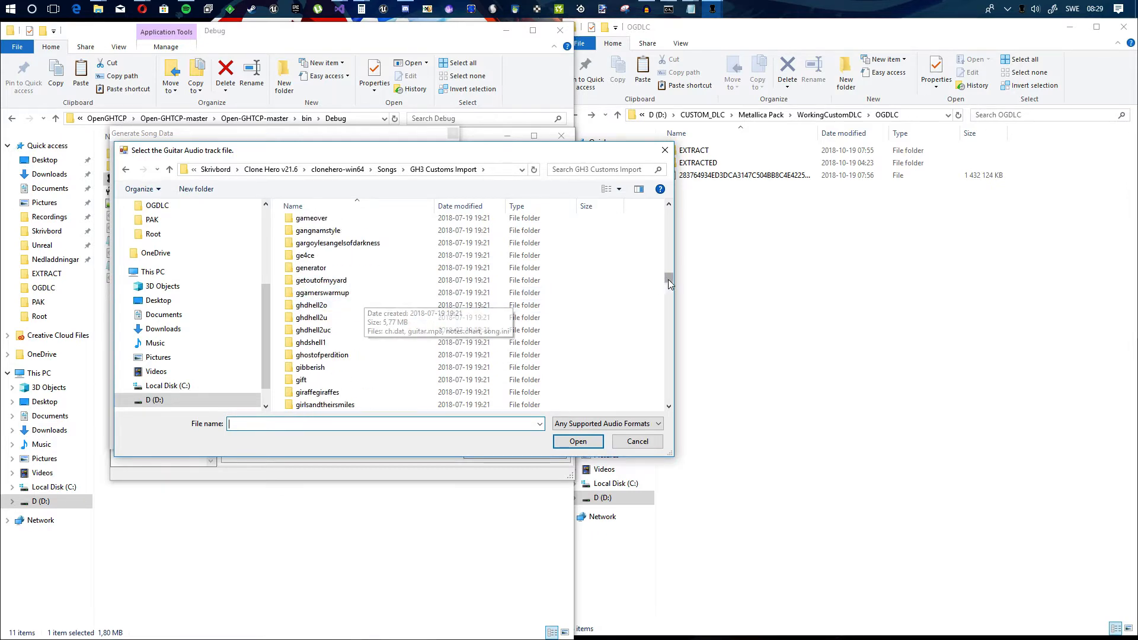
left_click_drag(669, 280, 651, 395)
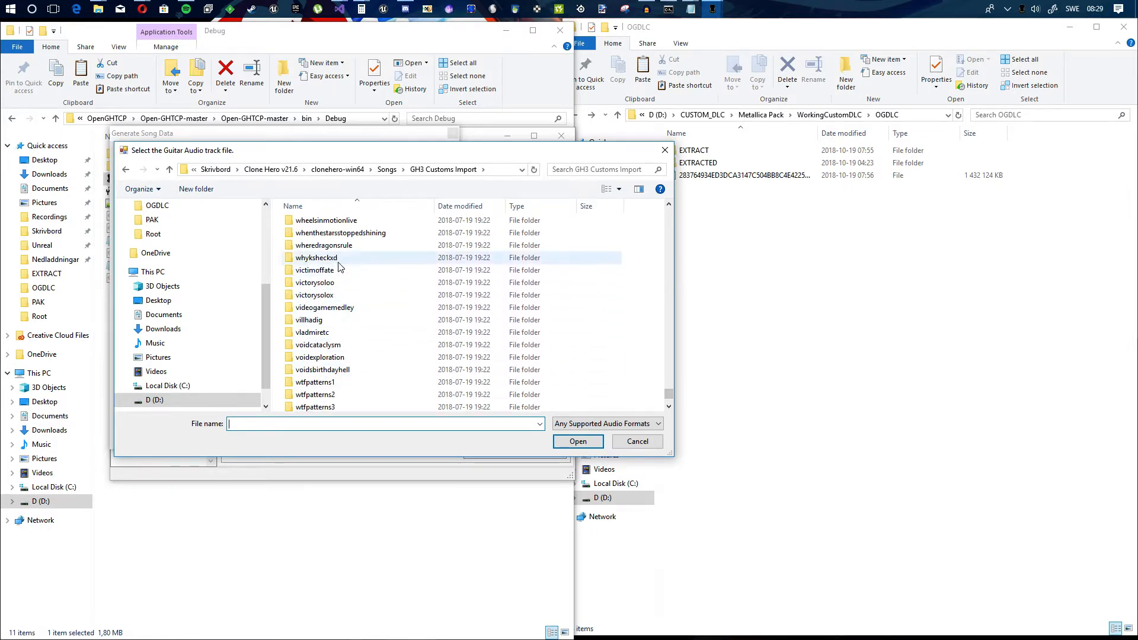
scroll(353, 283, "up", 2)
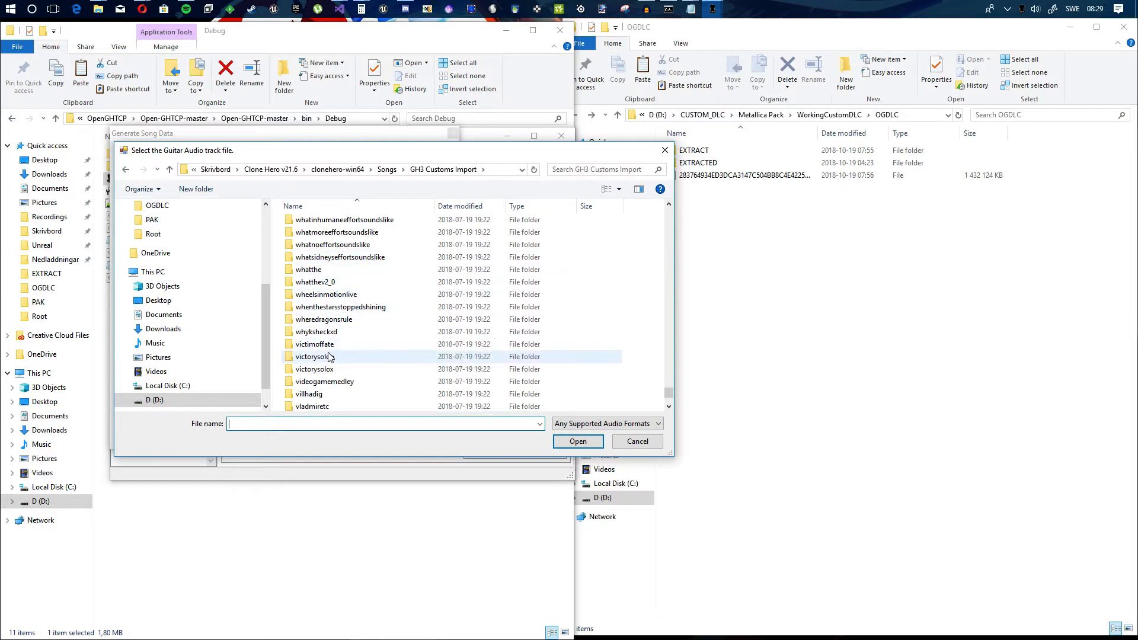
scroll(324, 339, "down", 6)
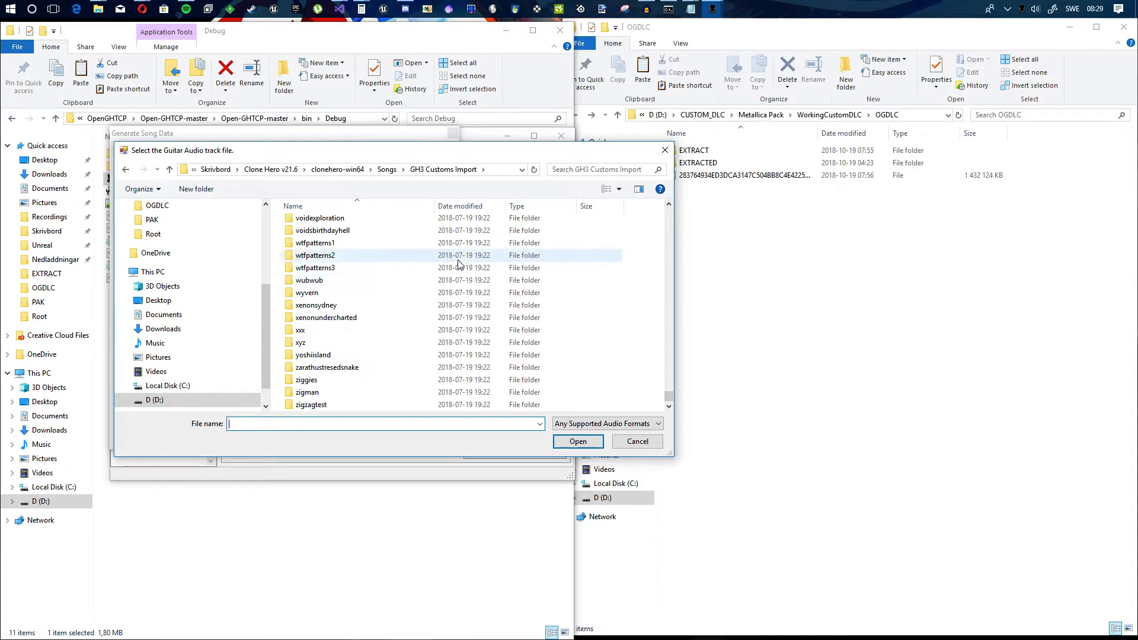
Step: Search the song folders for "valley" and choose guitar.mp3 from valleyofthedamned as the guitar track
left_click(593, 171)
type("vall")
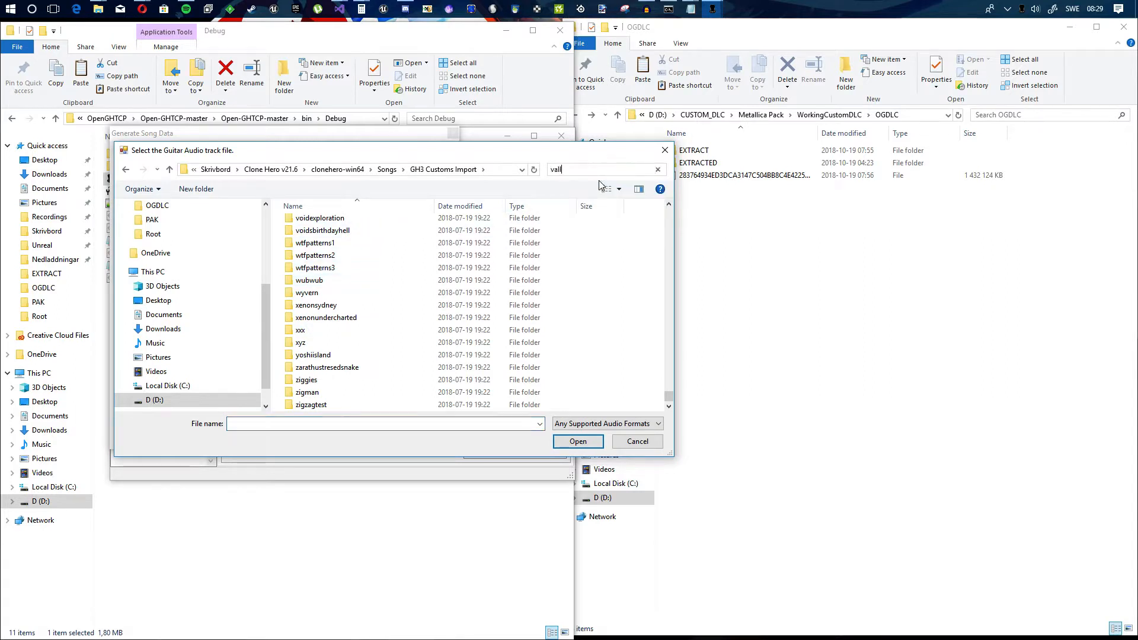
type("ey")
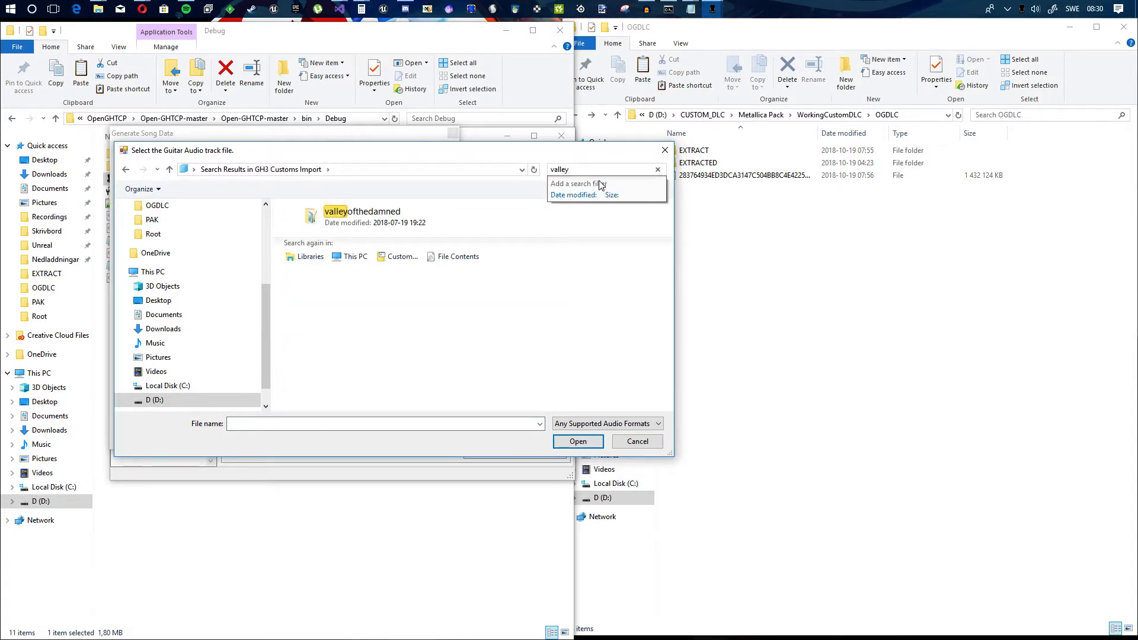
double_click(394, 220)
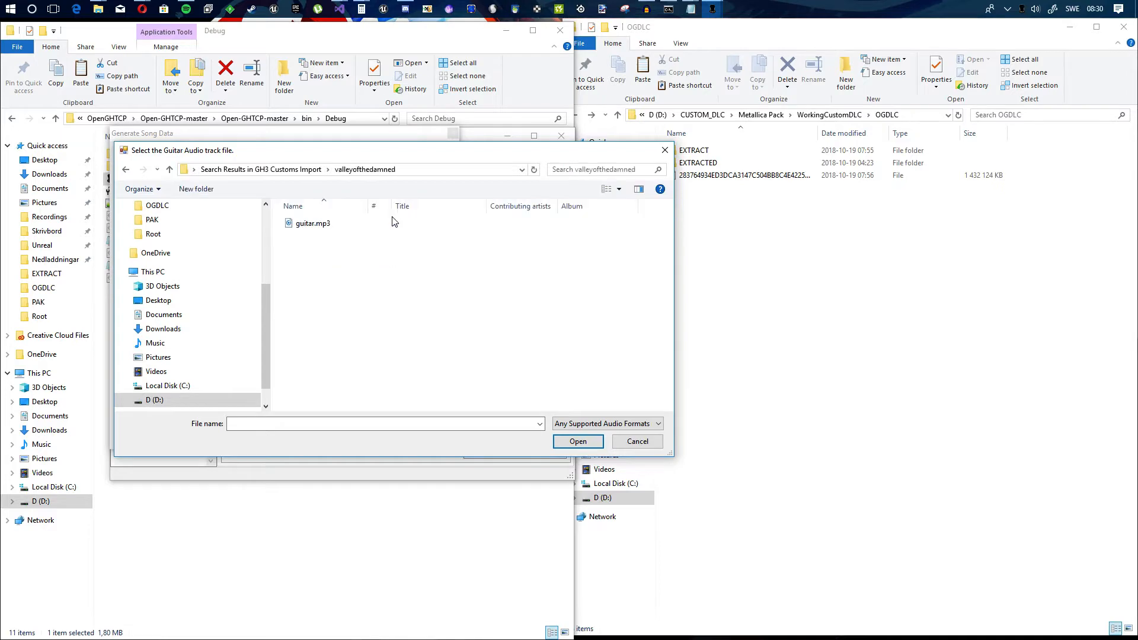
double_click(341, 227)
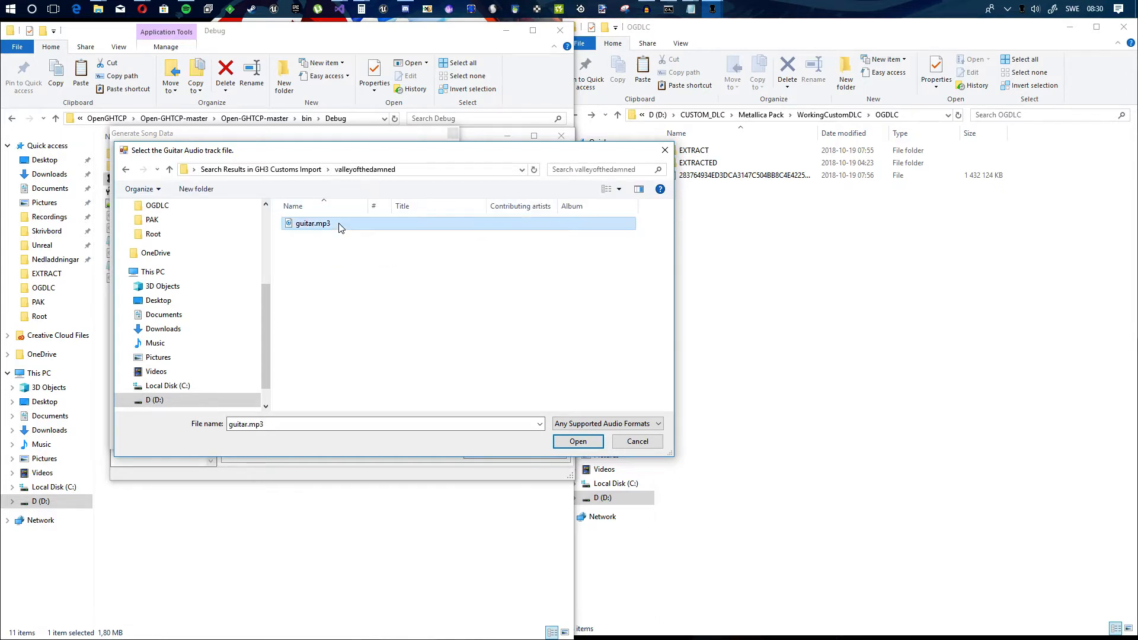
Step: Use notes.chart as the chart file and create the song as valleyofthedamned, accepting its prefilled song properties
left_click(343, 318)
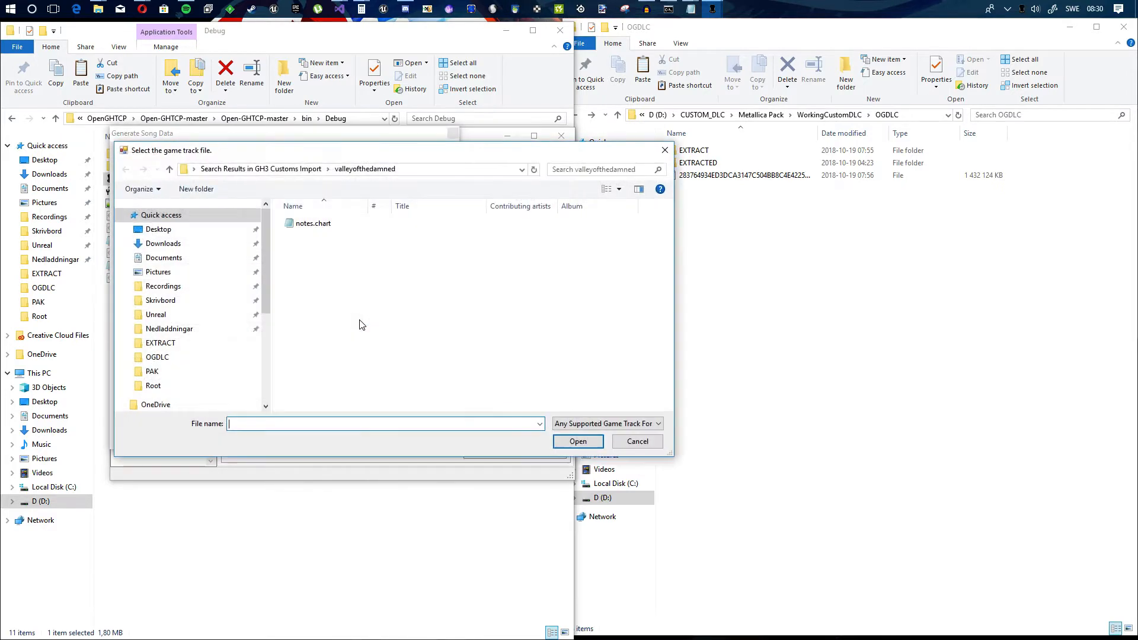
double_click(333, 227)
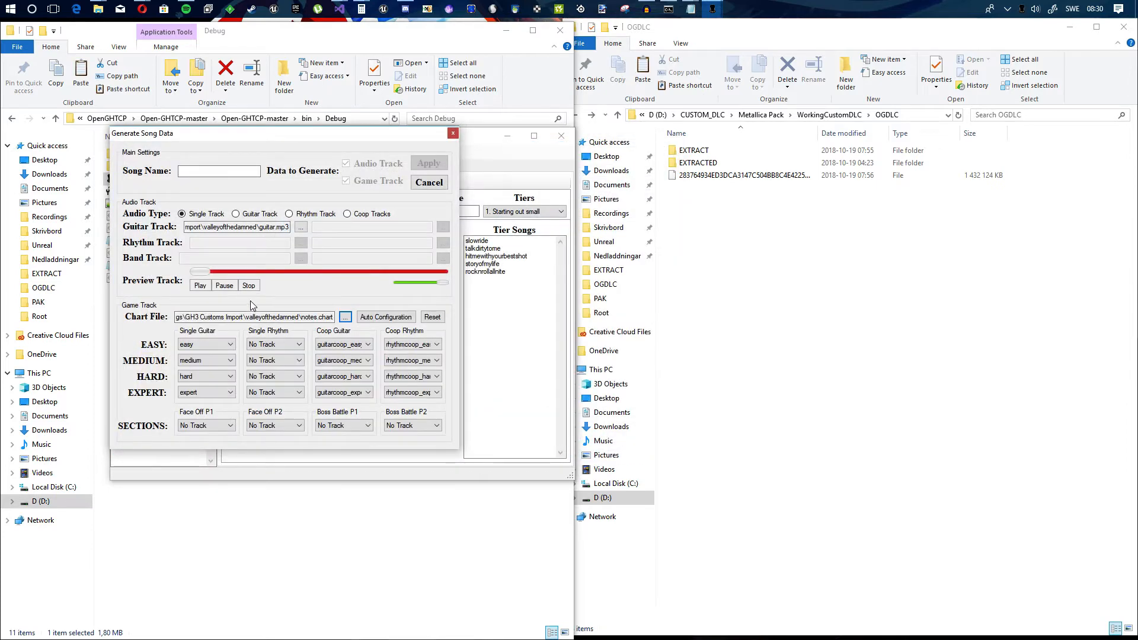
left_click(223, 173)
type("valley")
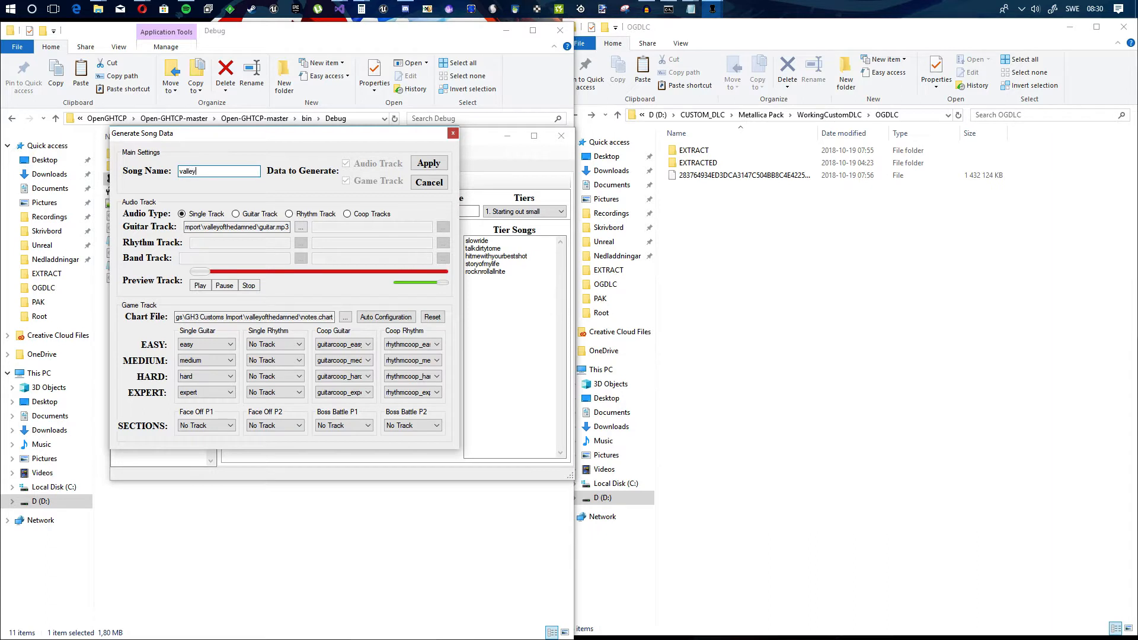
type("ofthedamned")
left_click(425, 165)
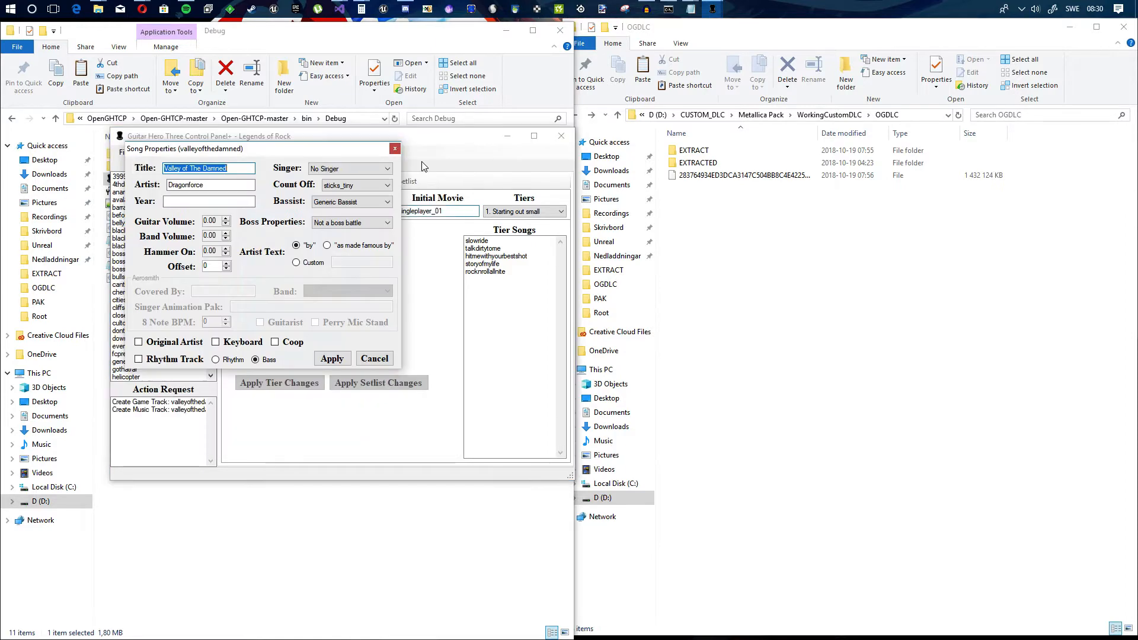
left_click(332, 361)
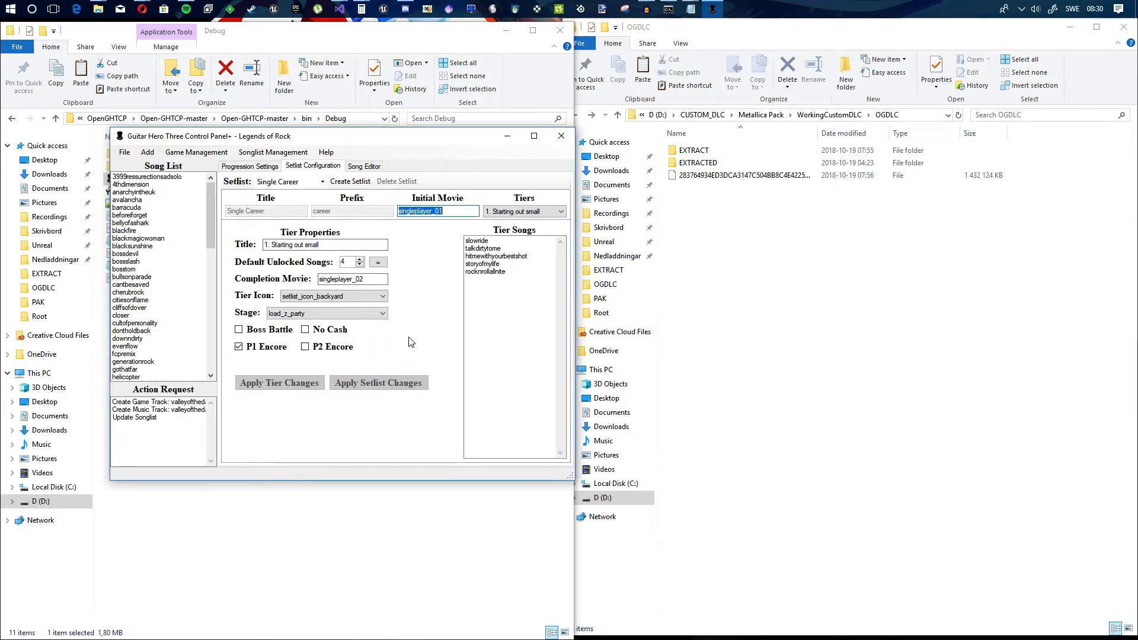
Step: Add valleyofthedamned to the Download setlist's tier songs and apply the tier changes with 4 default unlocked songs
left_click_drag(209, 202, 205, 329)
mouse_move(139, 362)
left_mouse_down()
mouse_move(482, 299)
mouse_move(222, 268)
mouse_move(141, 360)
left_mouse_up()
left_click(296, 181)
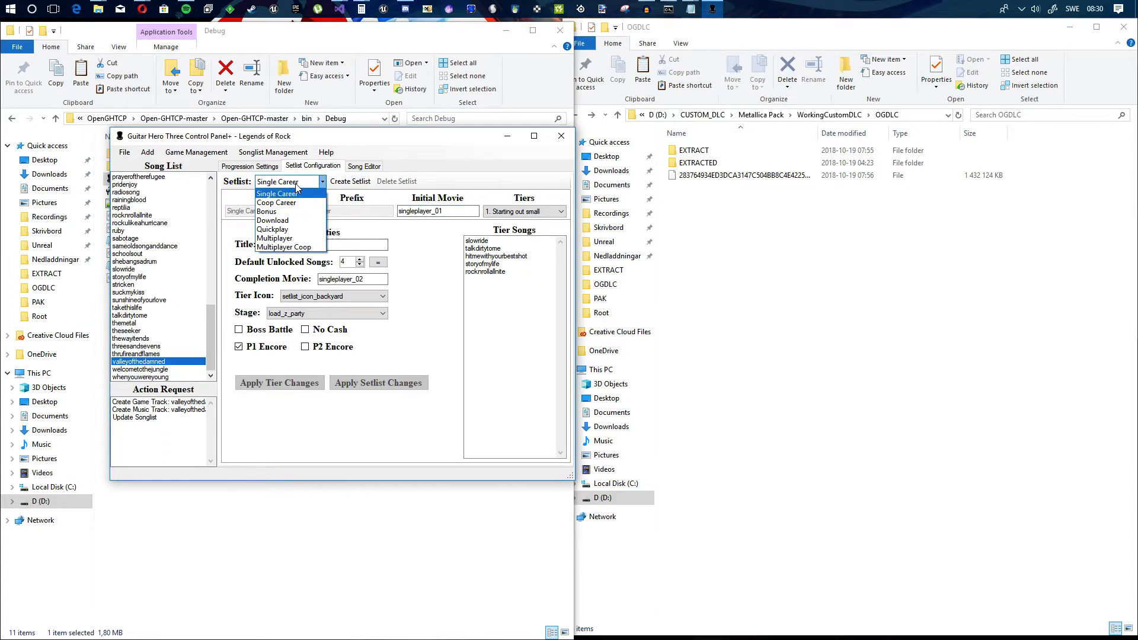
left_click(279, 220)
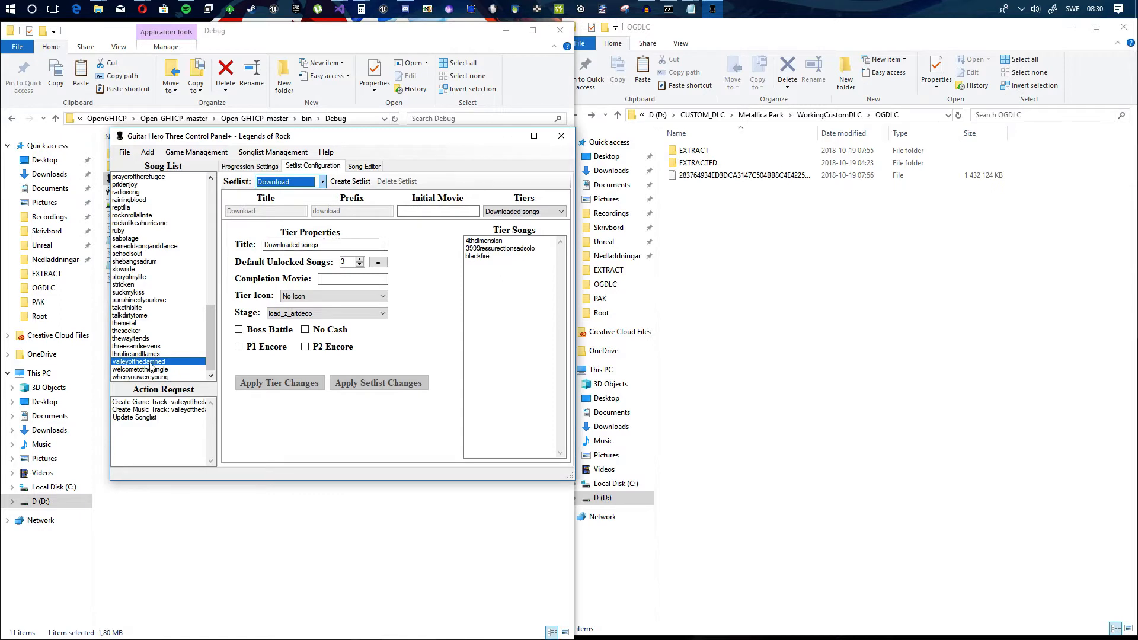
left_click_drag(138, 362, 495, 315)
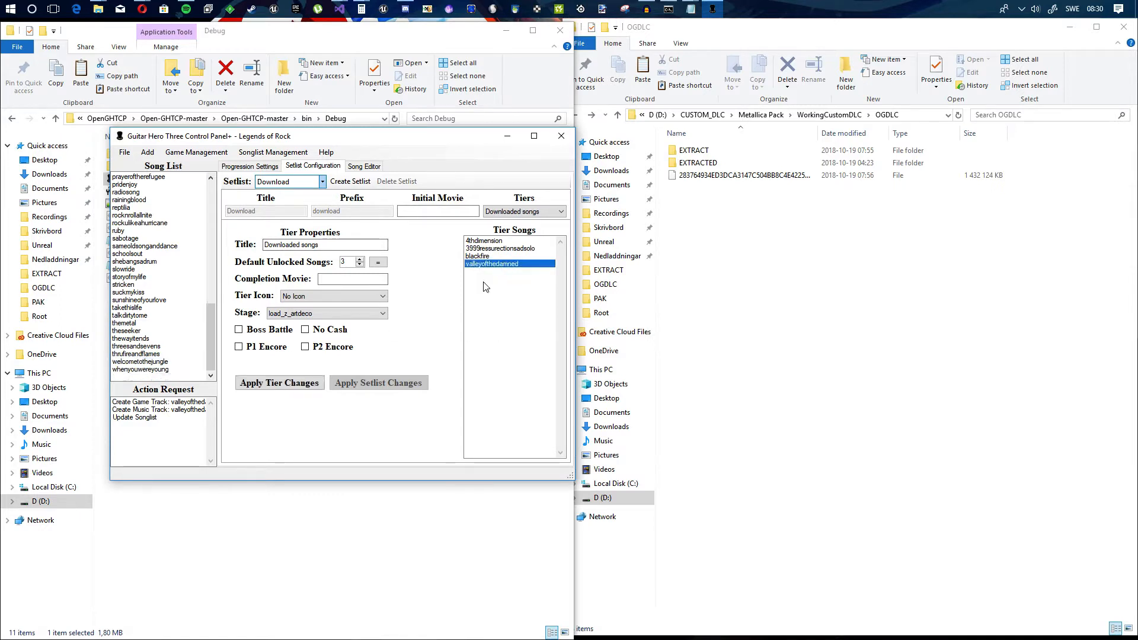
left_click(379, 263)
left_click(295, 380)
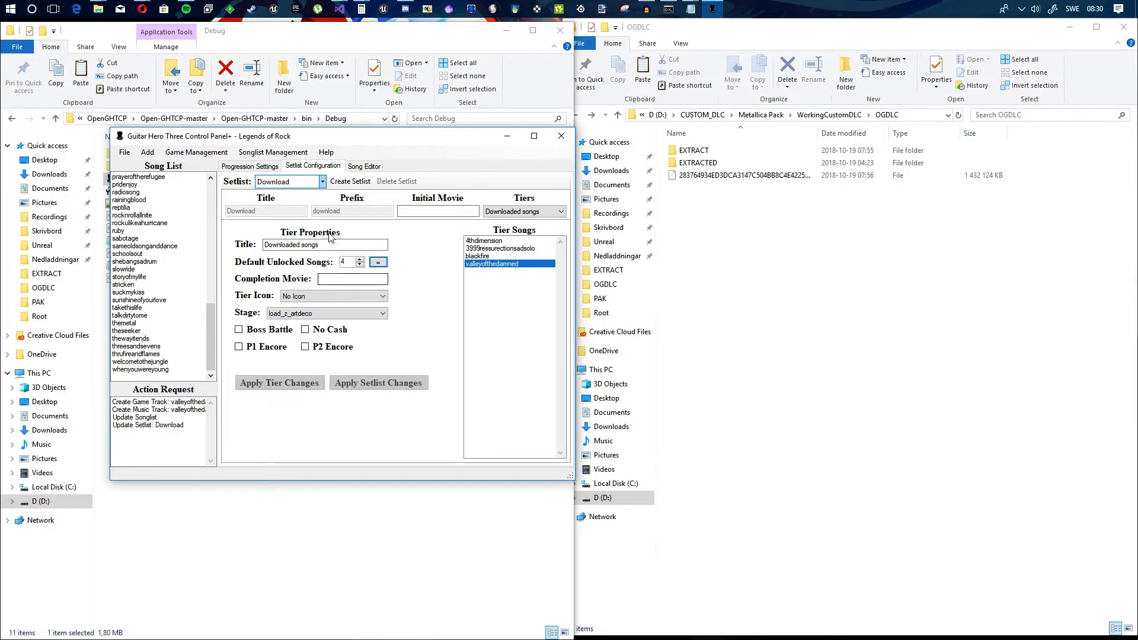
Step: Execute the queued song and setlist actions, and close the processing window
left_click(125, 152)
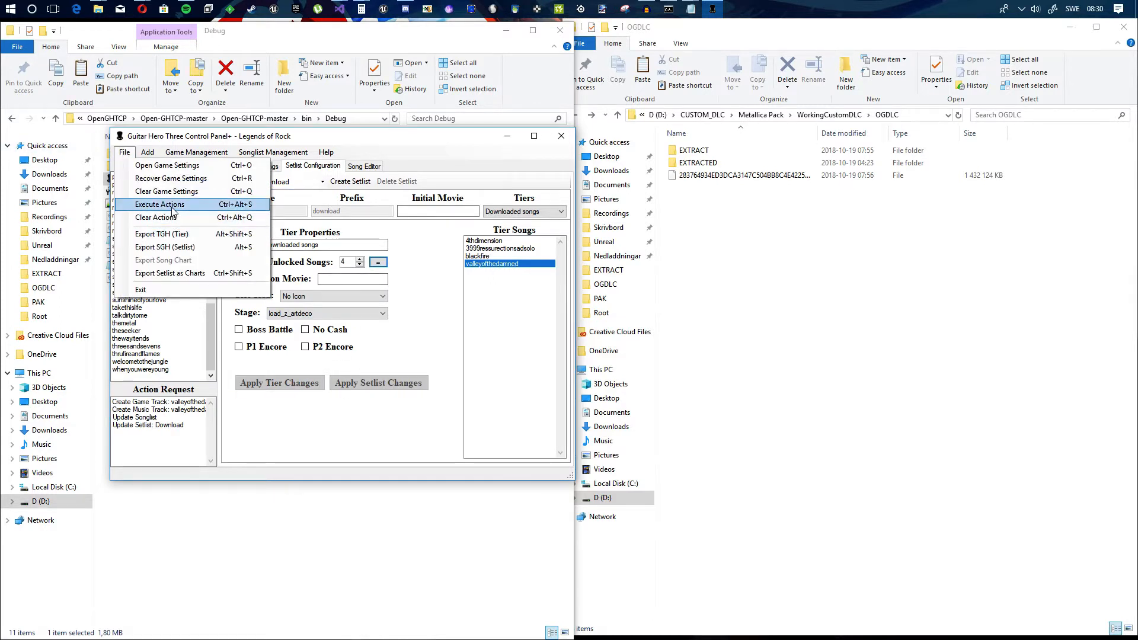
left_click(172, 204)
left_click(567, 371)
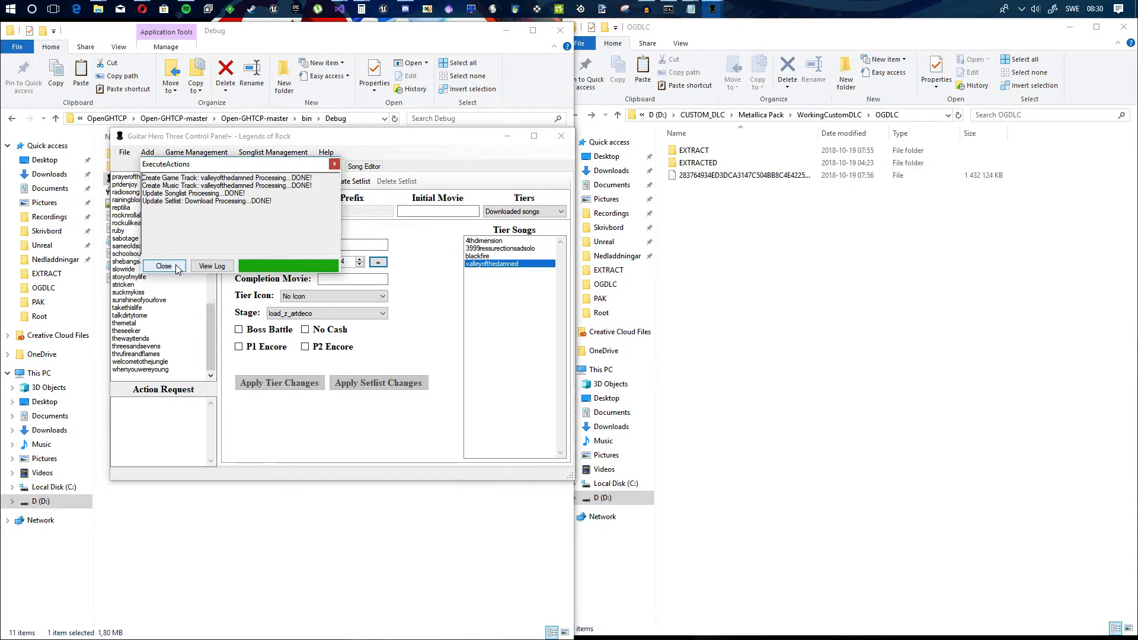
left_click(164, 266)
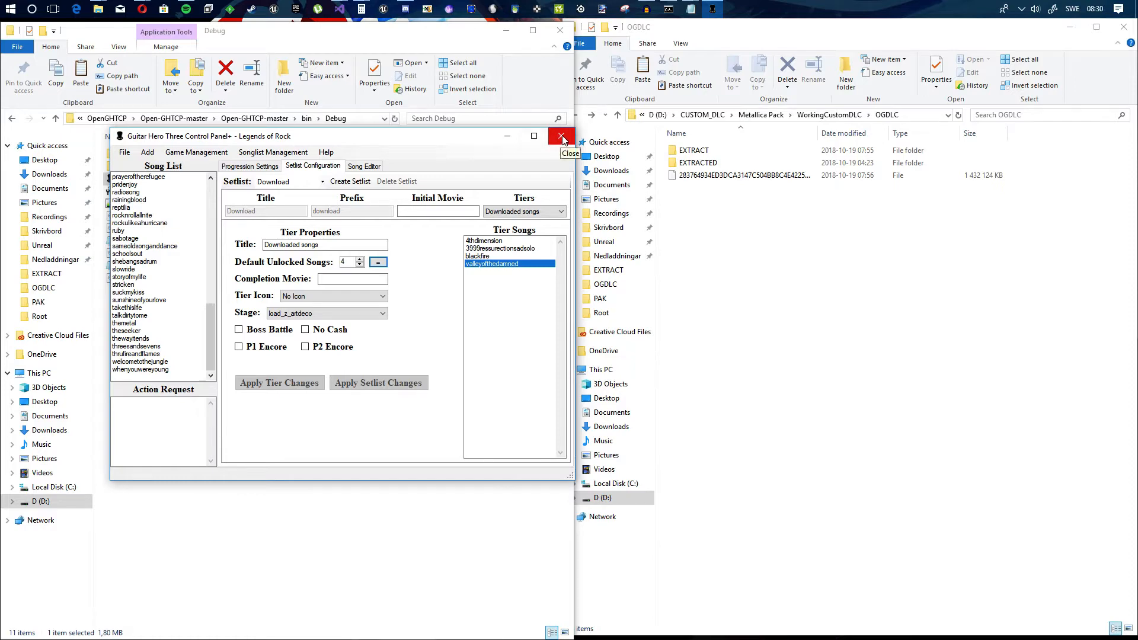
Step: Close Guitar Hero Three Control Panel and launch Velocity.exe from the Velocity - Windows, 0.0.0.2 folder in WorkingCustomDLC
left_click(561, 137)
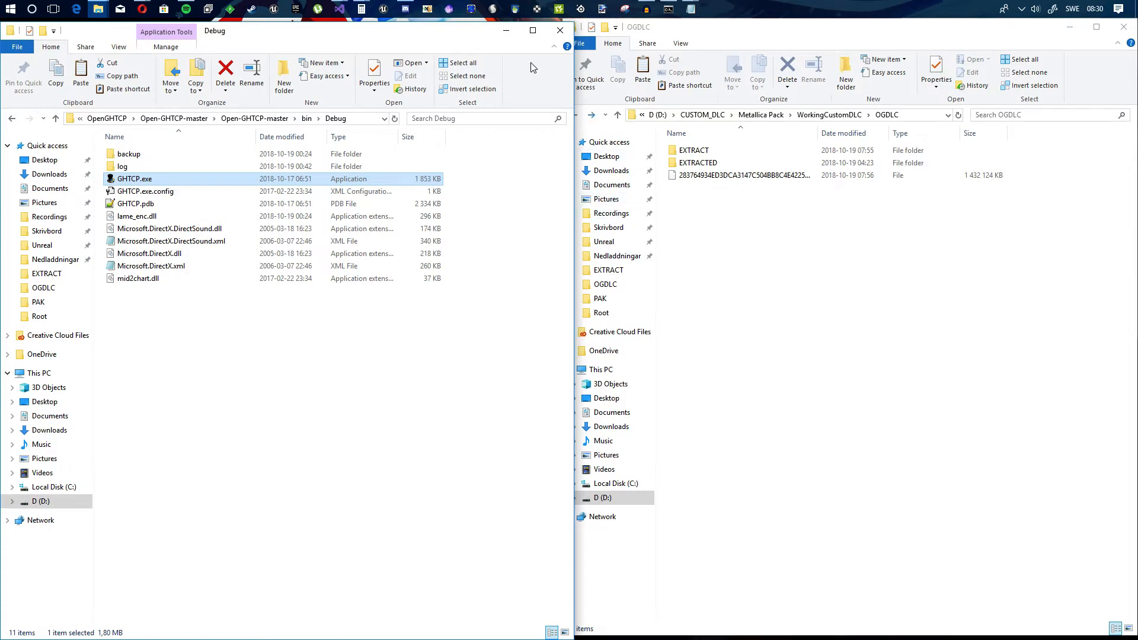
left_click(507, 38)
left_click(744, 176)
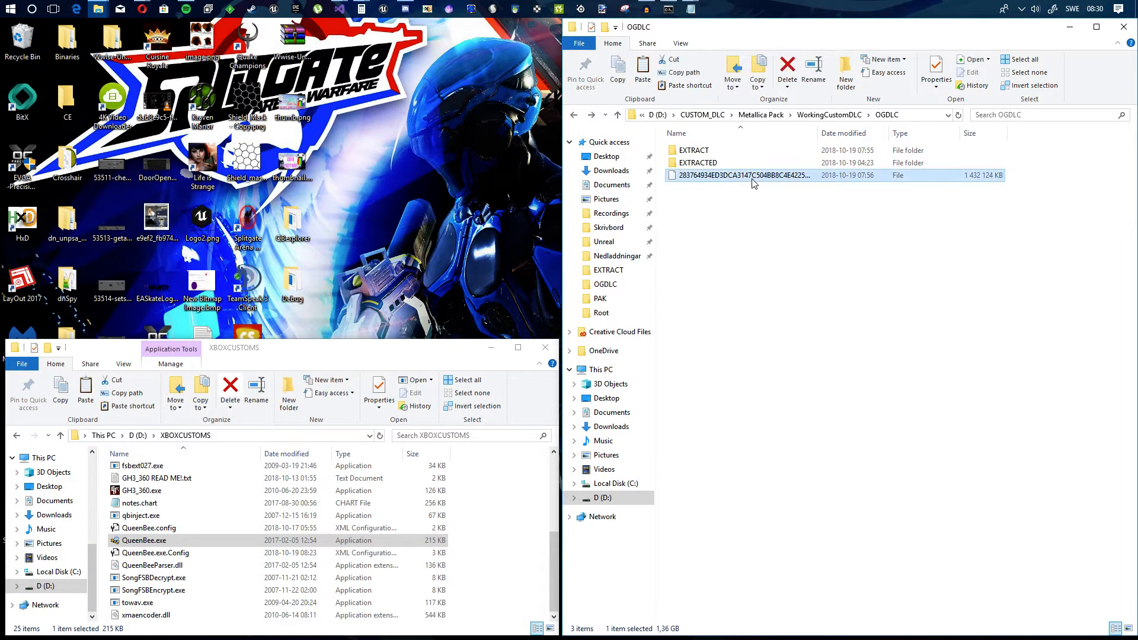
left_click(829, 115)
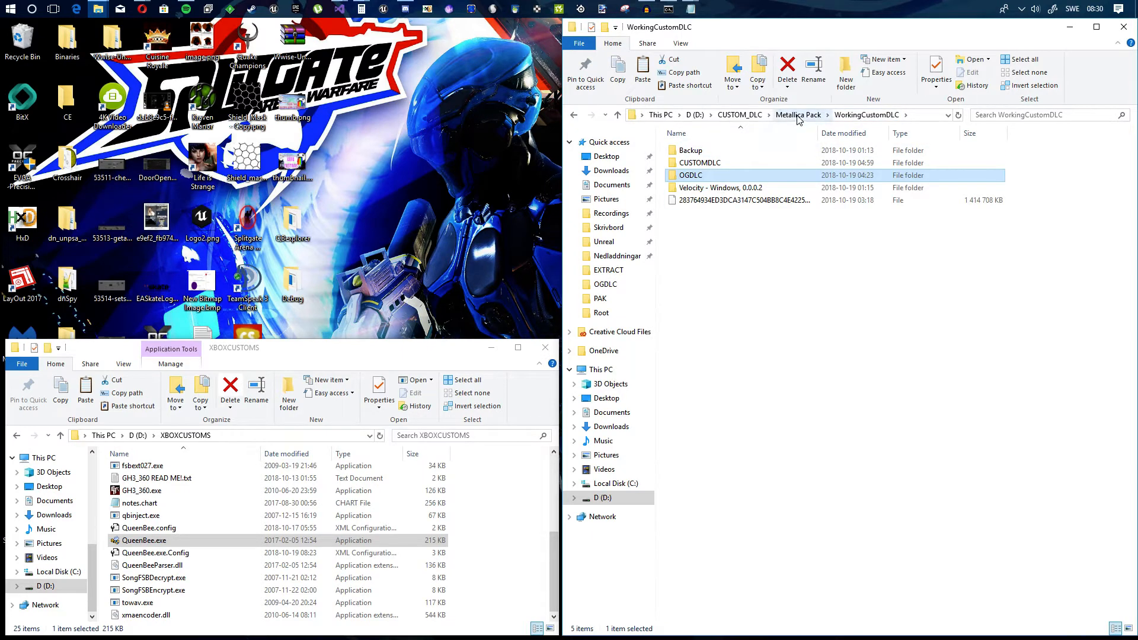
double_click(728, 189)
double_click(689, 152)
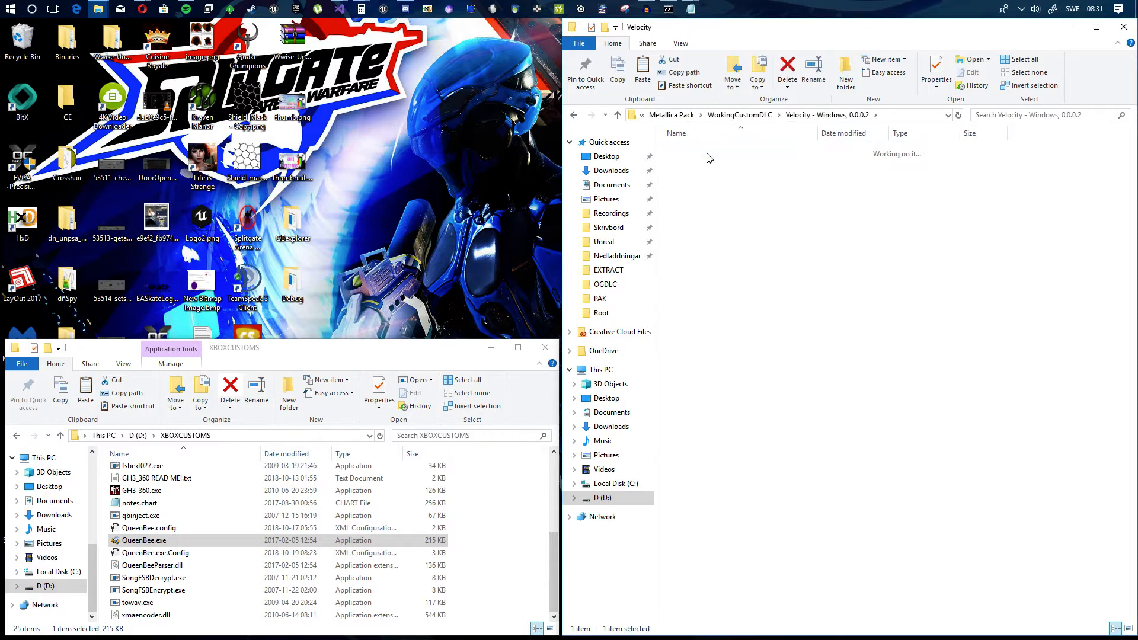
left_click(702, 375)
double_click(702, 378)
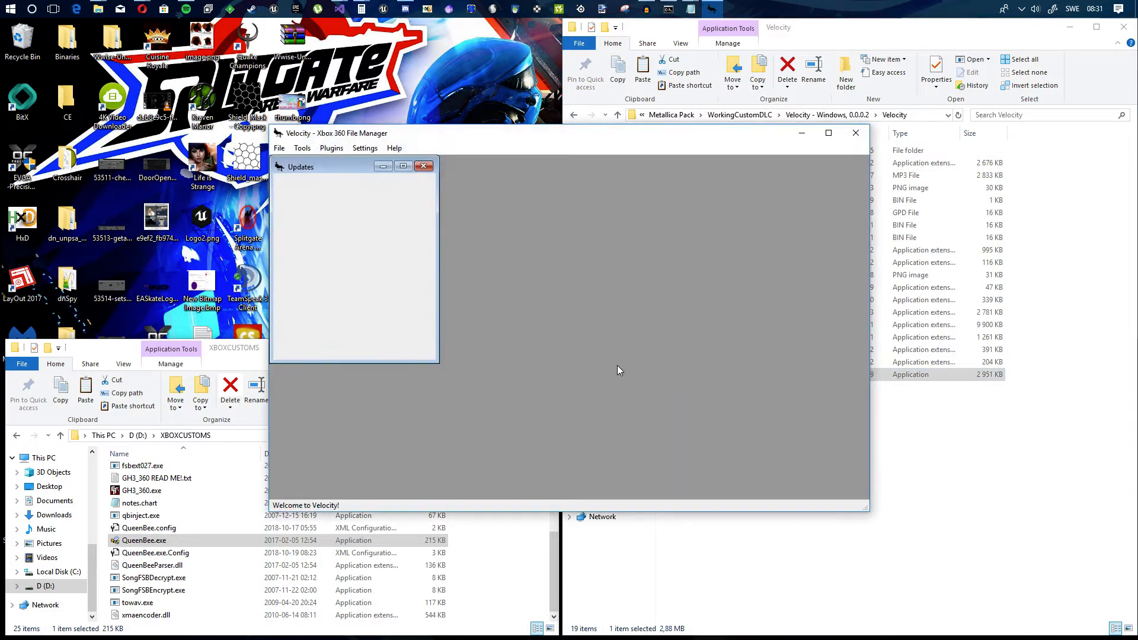
Step: Open the package file whose name starts with 283764934ED3DCA3 from the OGDLC folder in Velocity
left_click(278, 149)
mouse_move(300, 162)
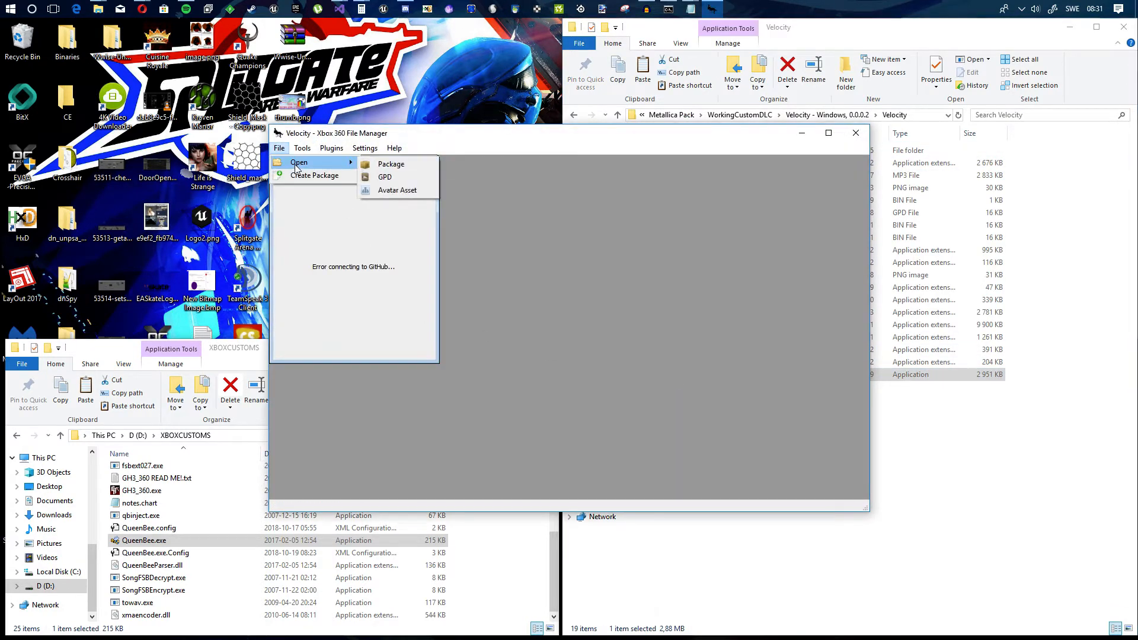
left_click(408, 163)
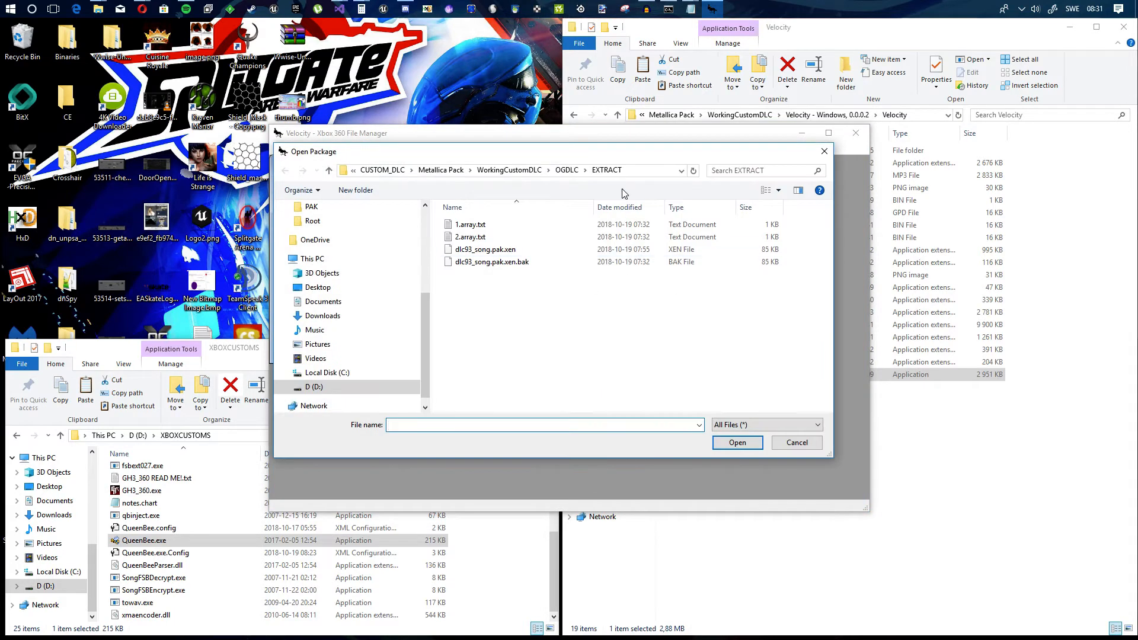
left_click(567, 171)
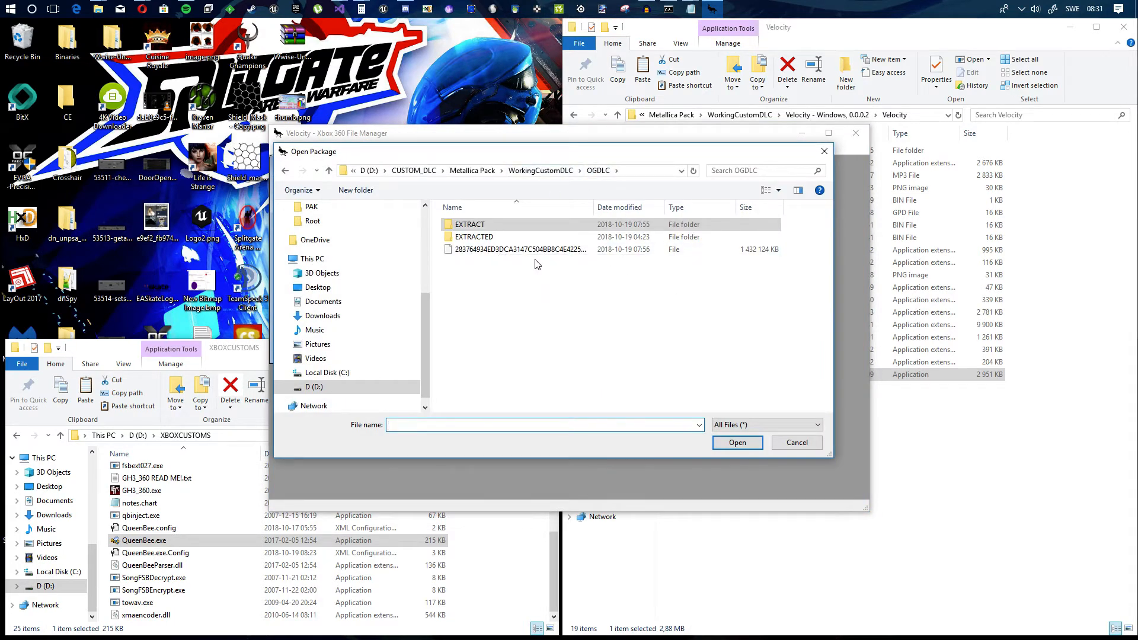
left_click(524, 250)
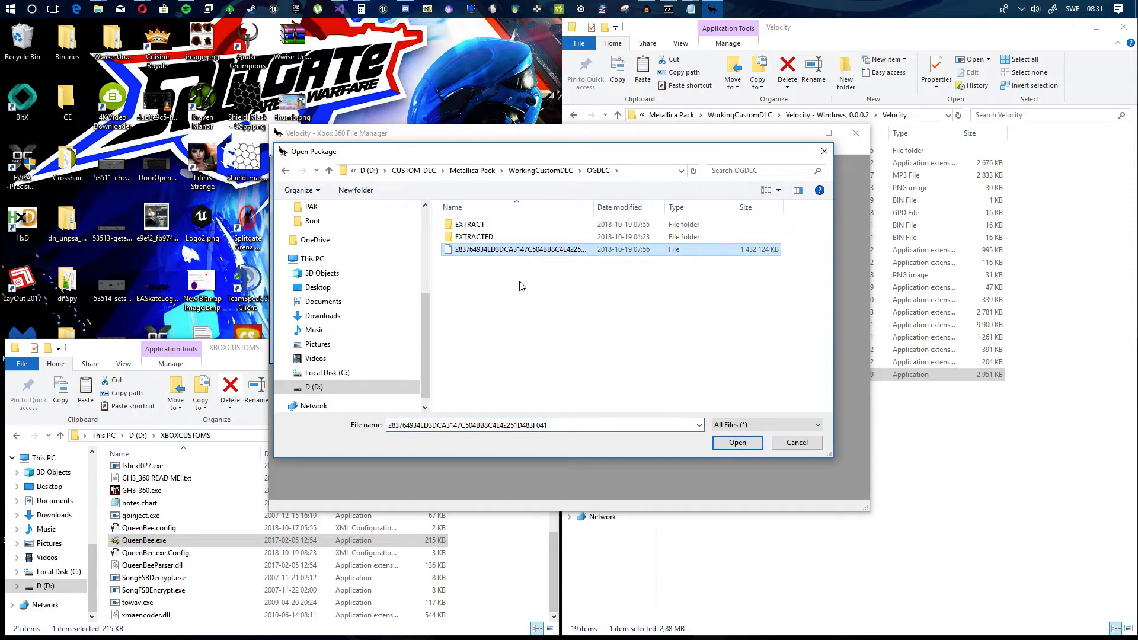
double_click(516, 250)
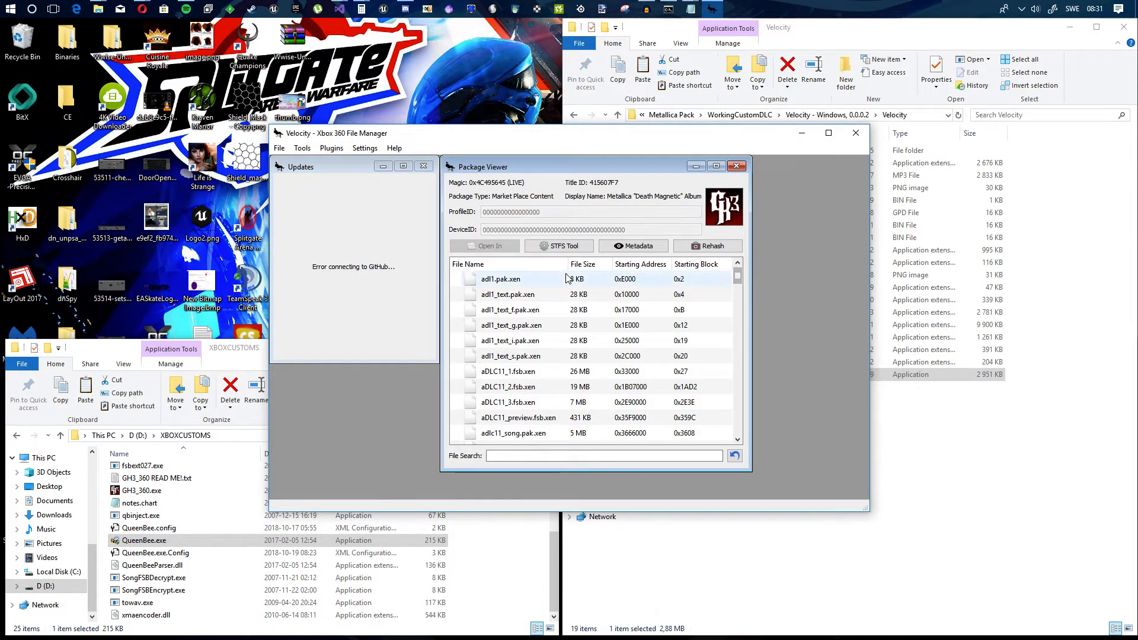
Step: Look through the package's file list and locate dl30_text.pak.xen
left_click_drag(738, 278, 755, 460)
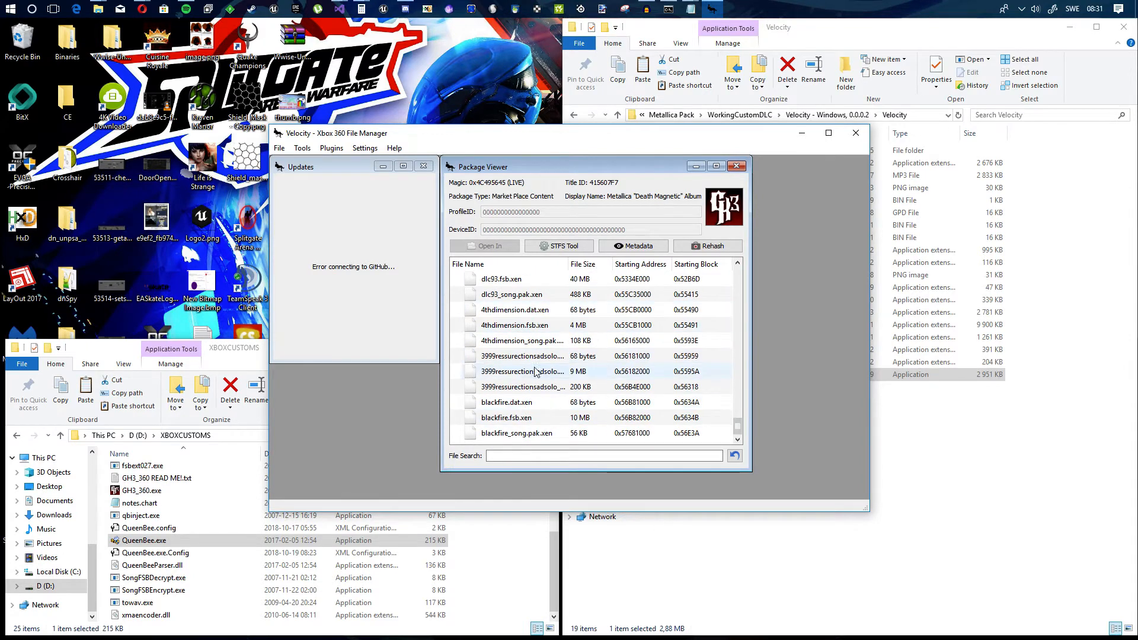
scroll(723, 388, "up", 4)
left_click_drag(739, 409, 742, 301)
scroll(619, 325, "down", 12)
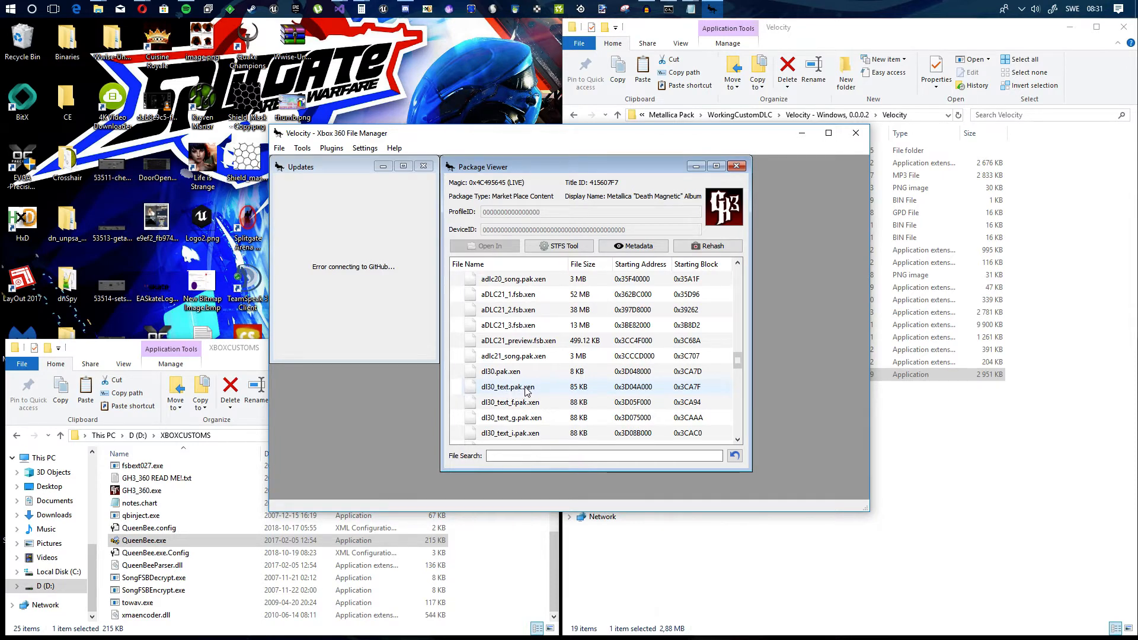
right_click(525, 391)
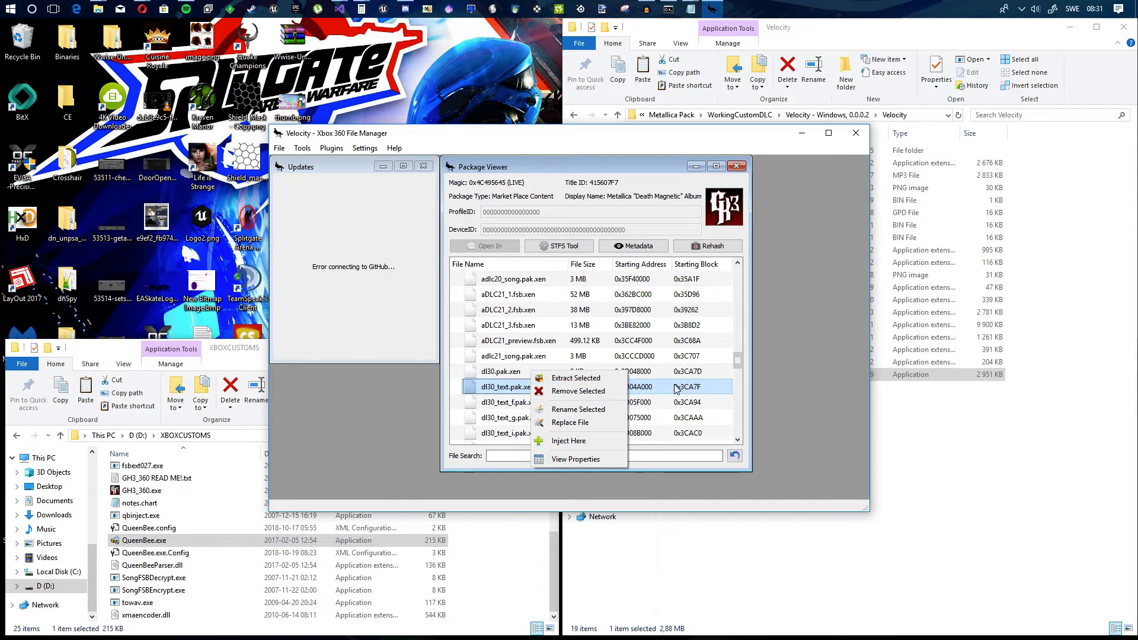
left_click(939, 456)
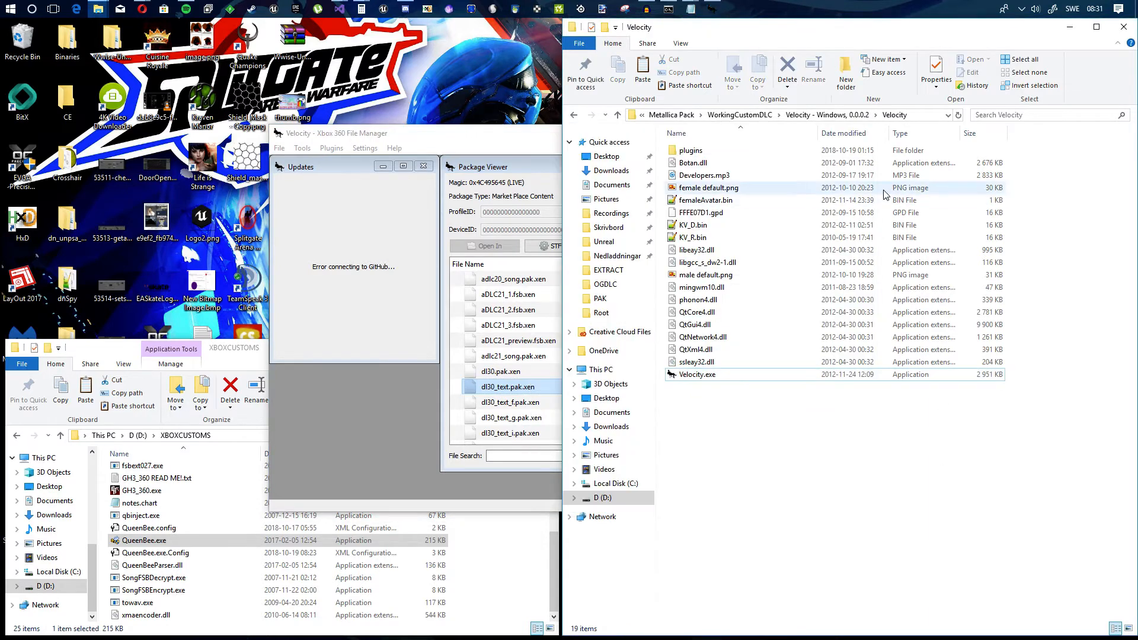
Step: Switch to File Explorer, open the EXTRACT folder inside OGDLC, and select dlc93_song.pak.xen
left_click(764, 115)
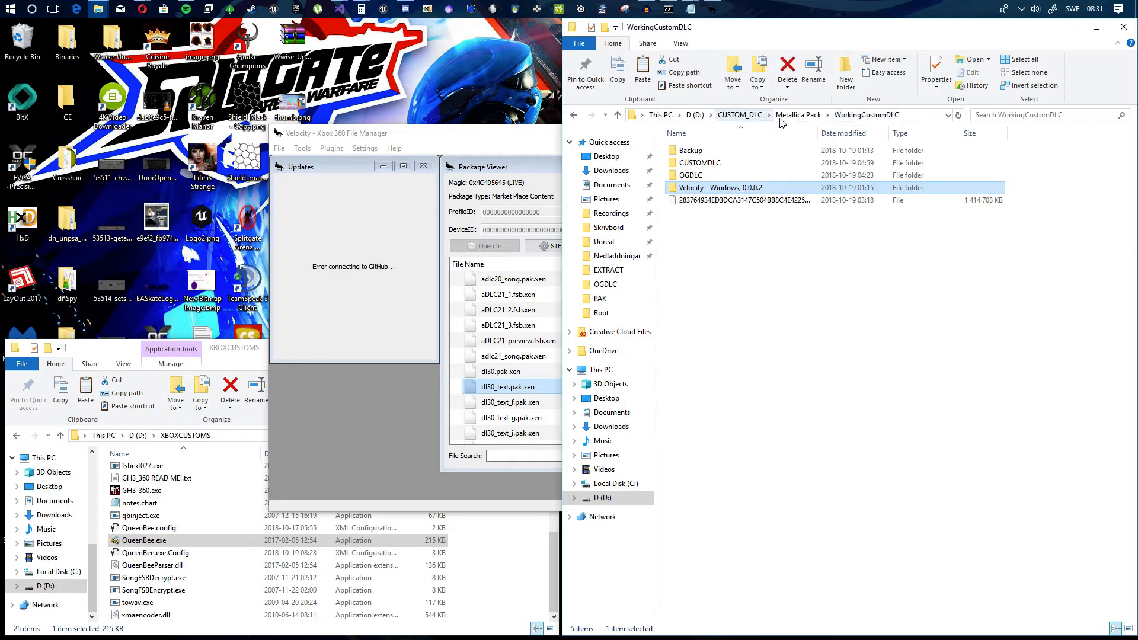
double_click(710, 176)
double_click(712, 152)
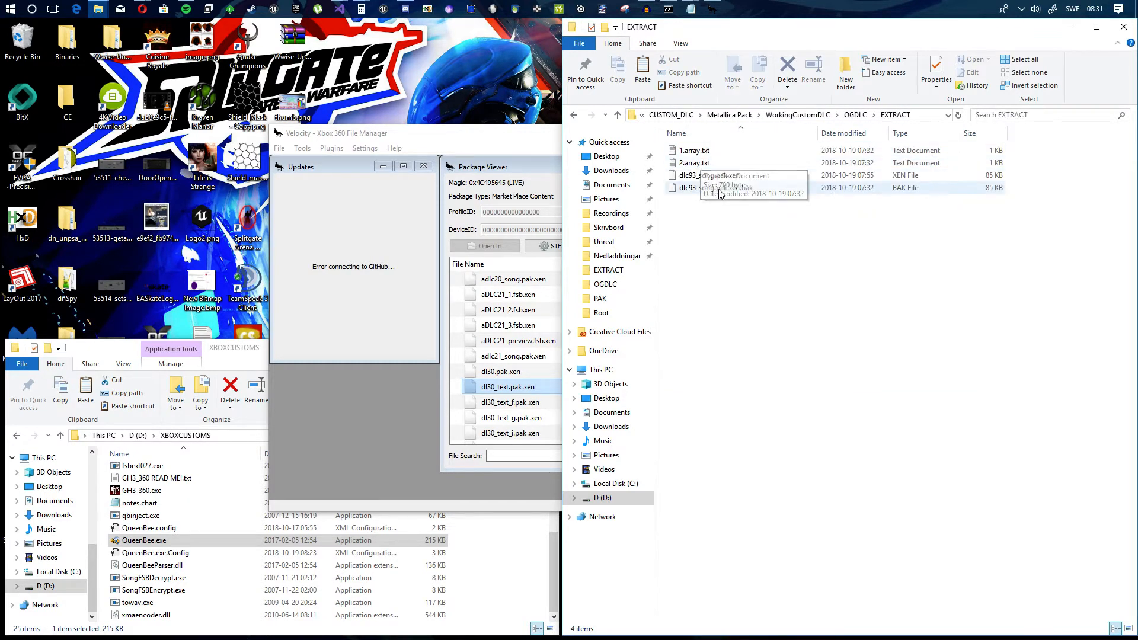
left_click(711, 175)
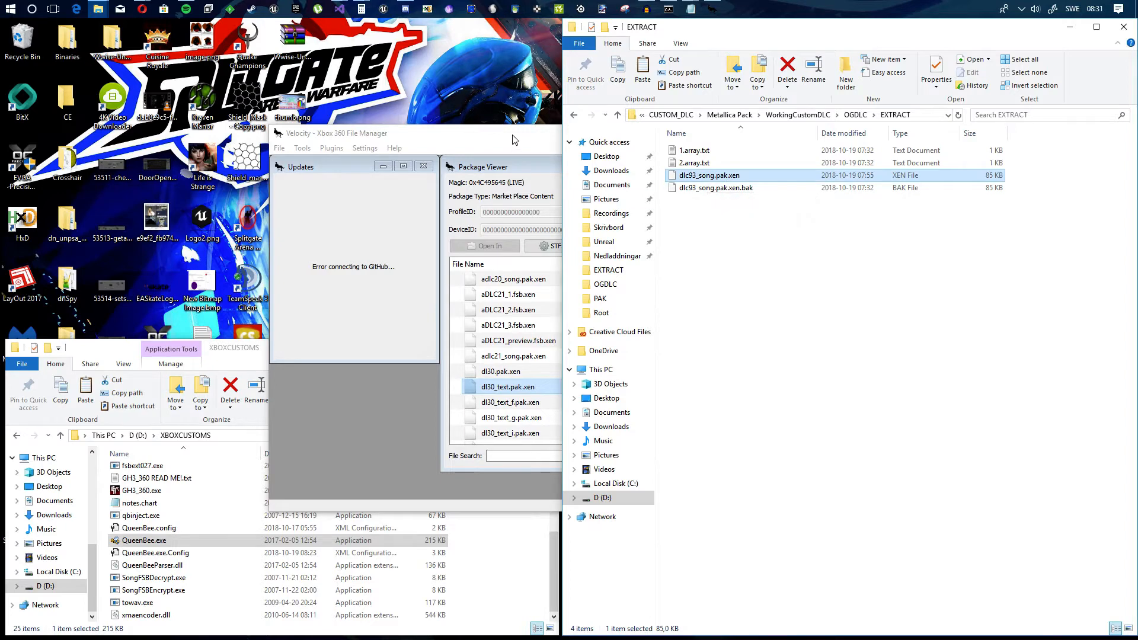
Step: Minimize Velocity and launch QueenBee.exe from the XBOXCUSTOMS folder, allowing it to make changes to the device
left_click_drag(513, 139, 493, 130)
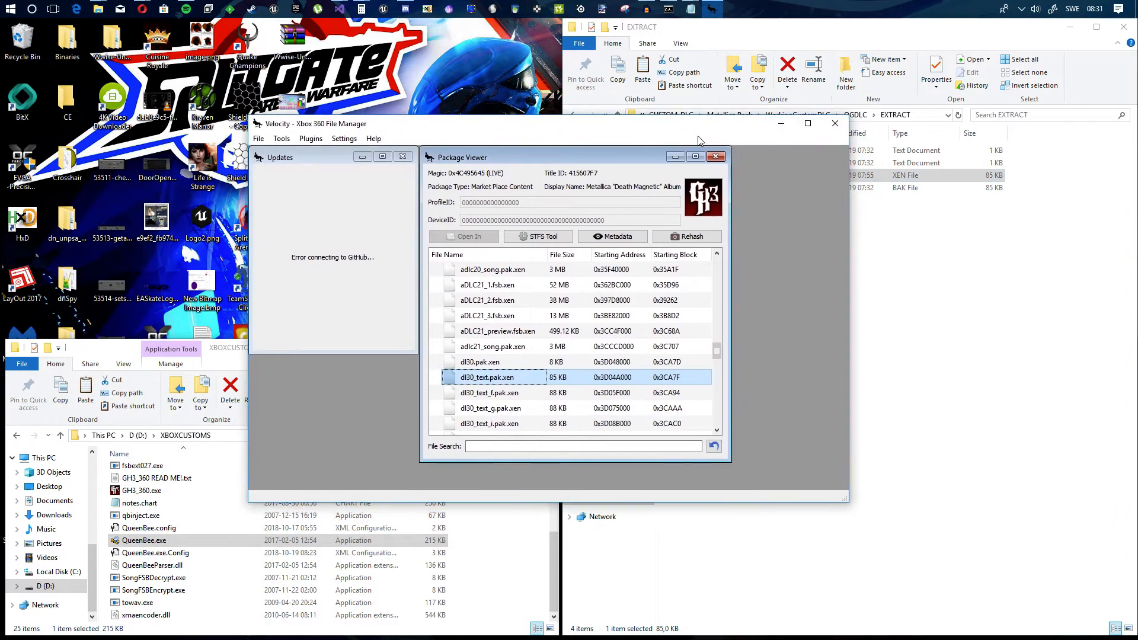
left_click(782, 127)
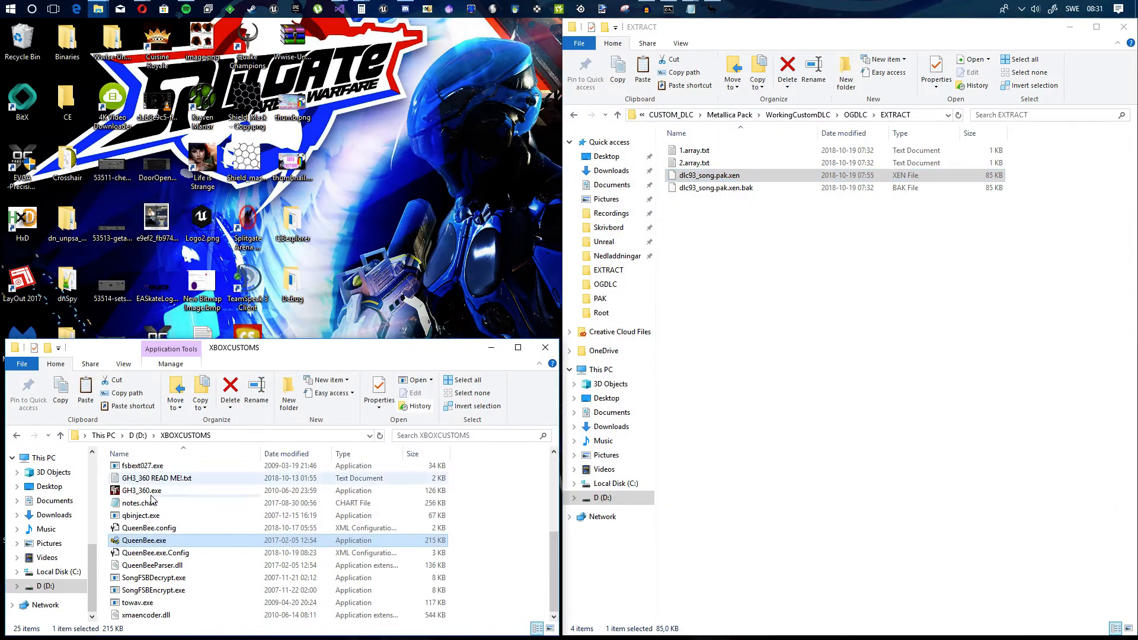
double_click(147, 542)
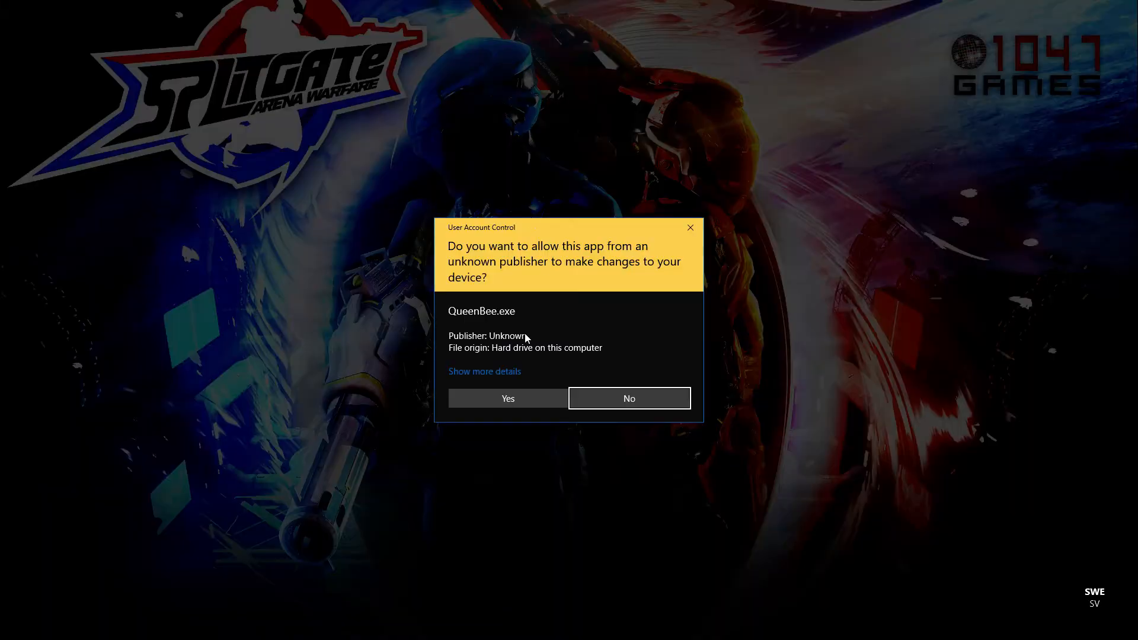
left_click(510, 399)
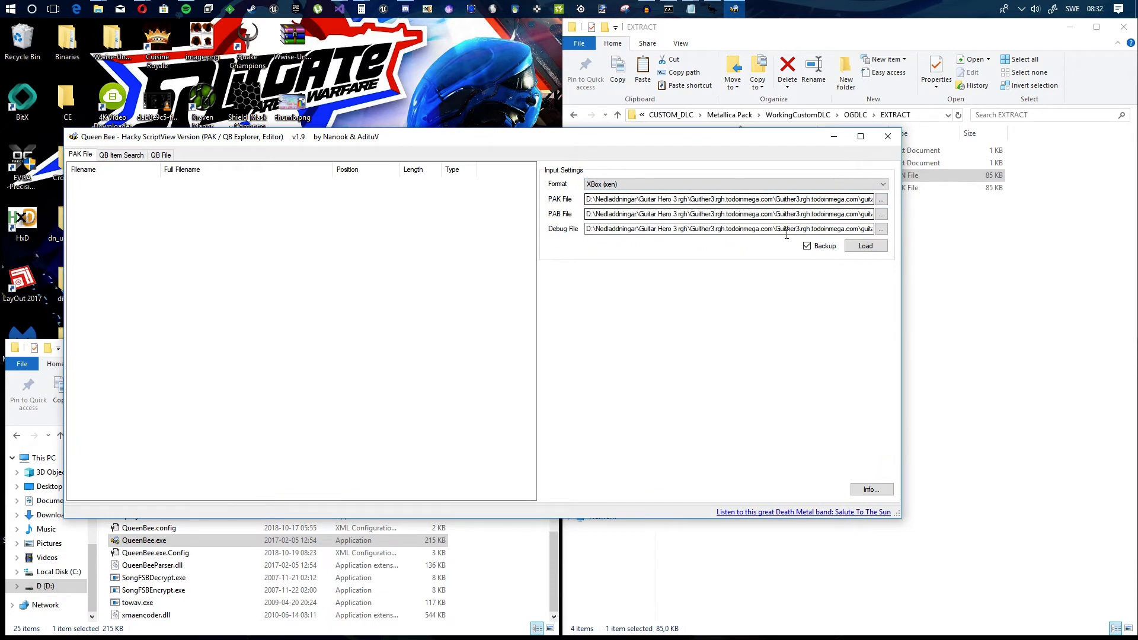
Step: Set Queen Bee's input format to PC (xen)
left_click(881, 204)
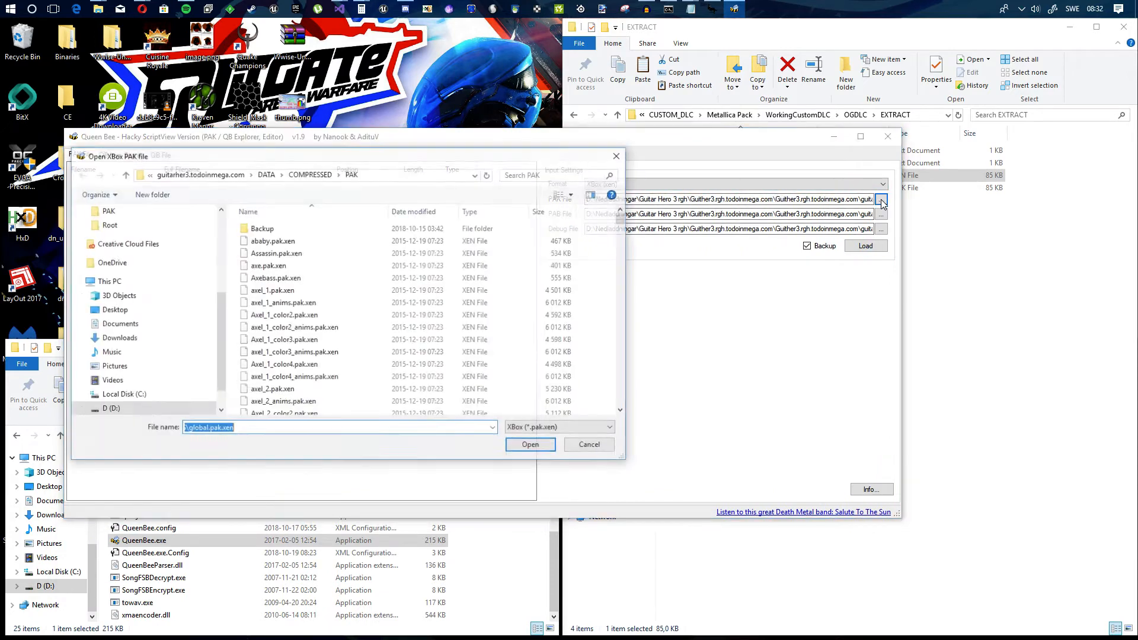
key("Escape")
left_click(644, 180)
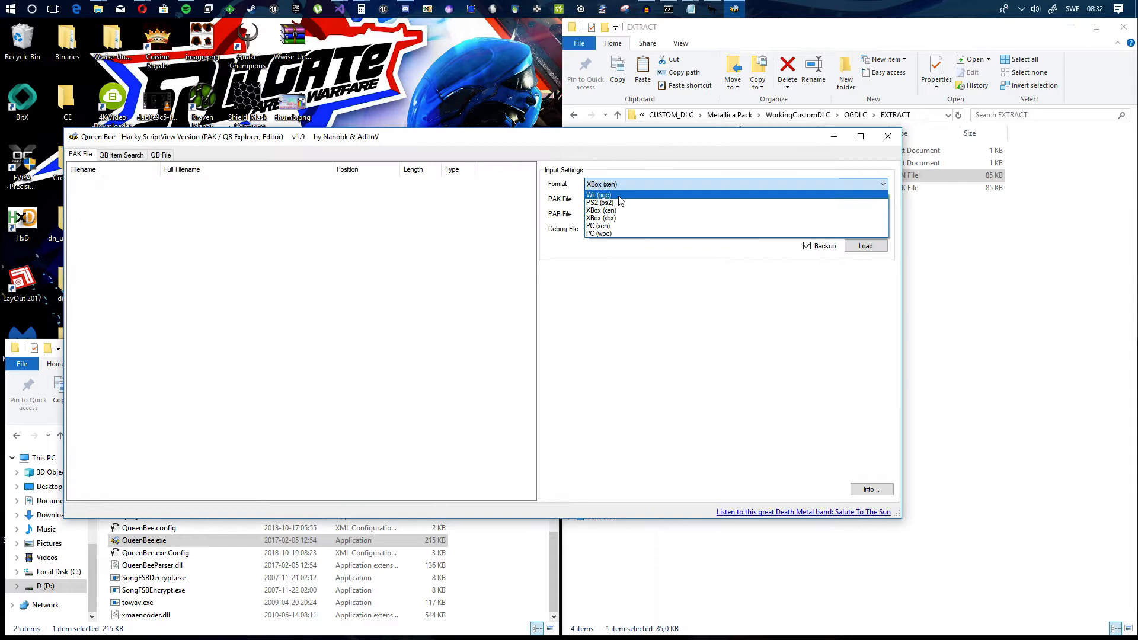
left_click(611, 226)
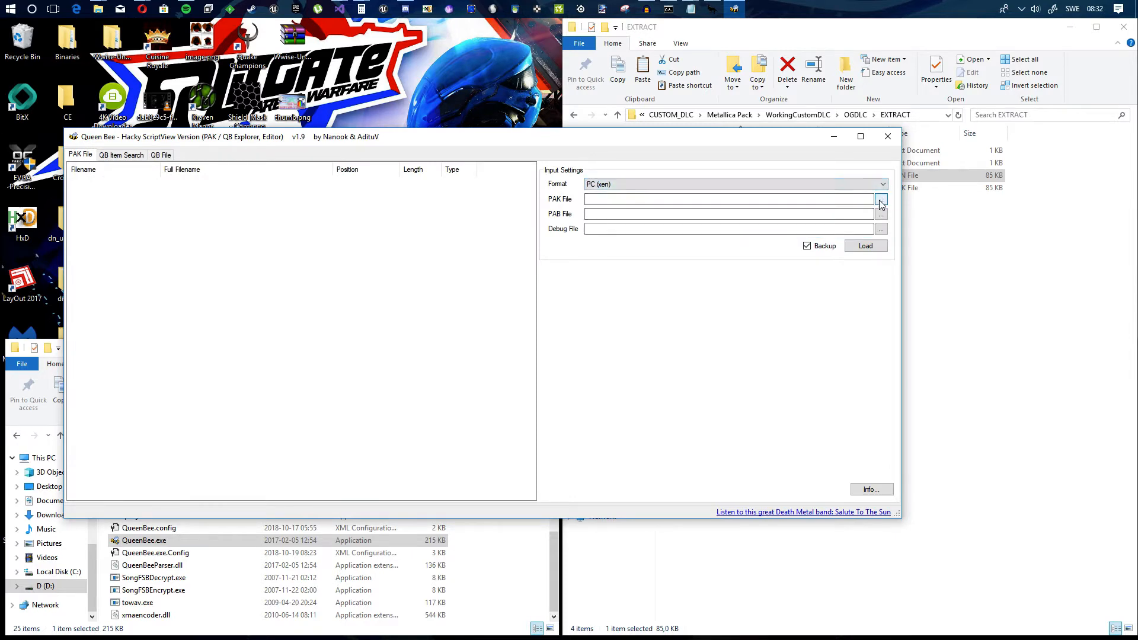
Step: Choose qb.pak.xen from C:\Program Files (x86)\Aspyr\Guitar Hero III\DATA\PAK as the PAK file and load it
left_click(881, 200)
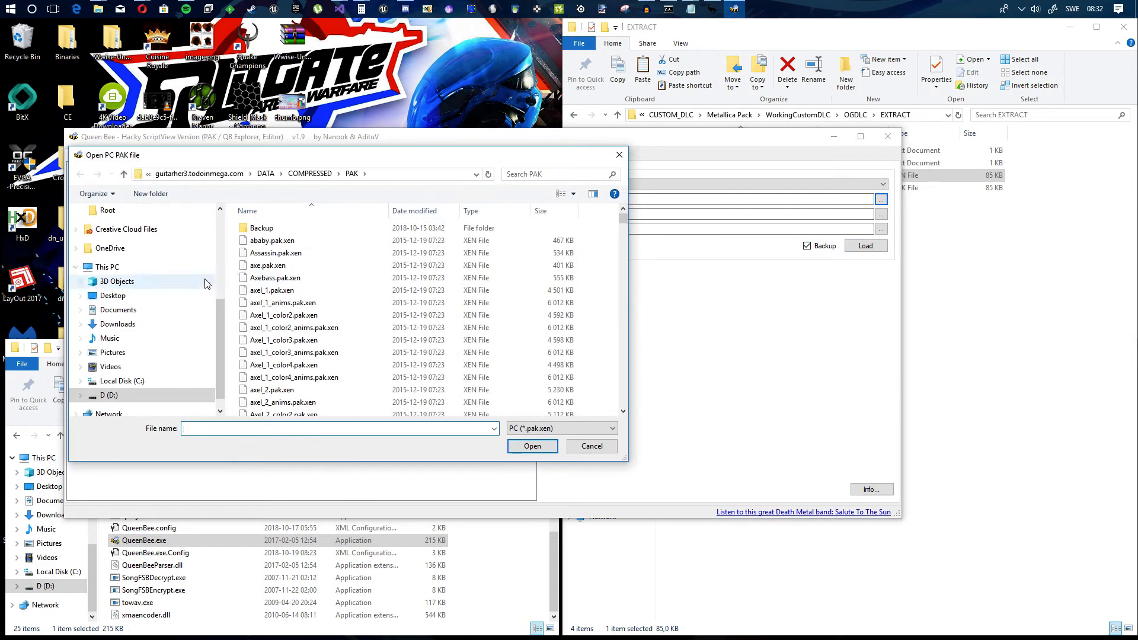
scroll(142, 308, "down", 1)
left_click(122, 366)
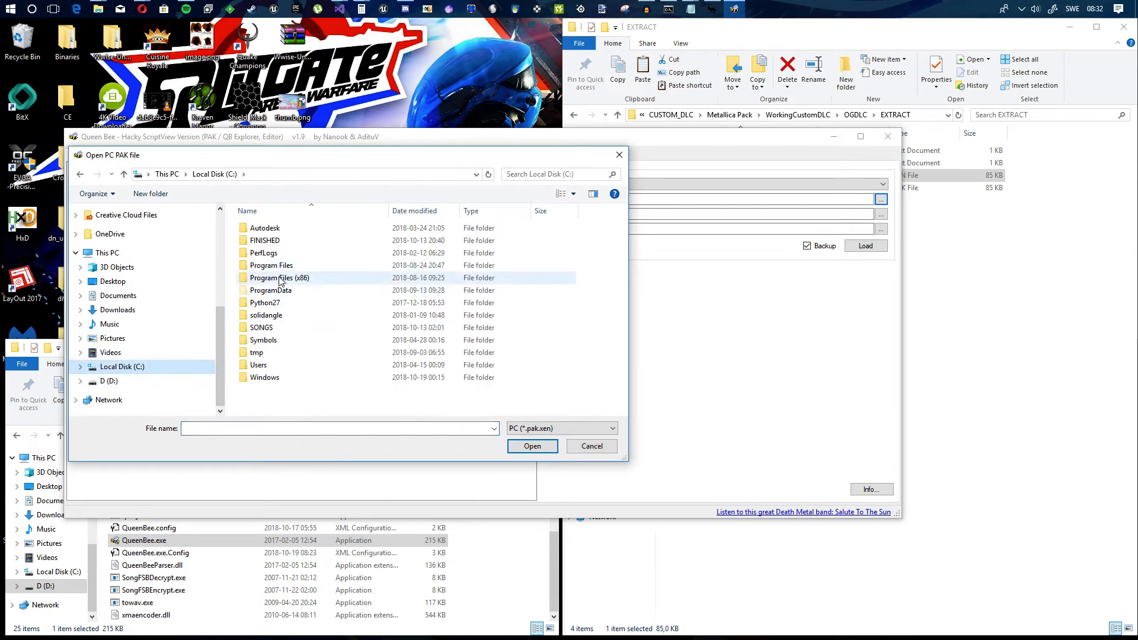
double_click(283, 278)
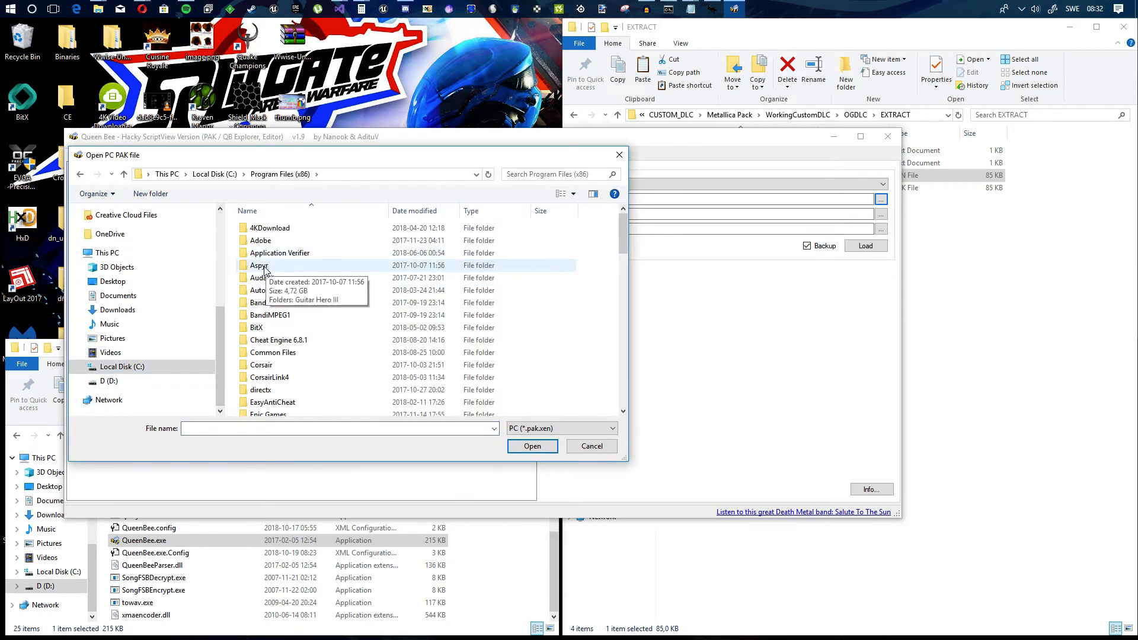
double_click(282, 268)
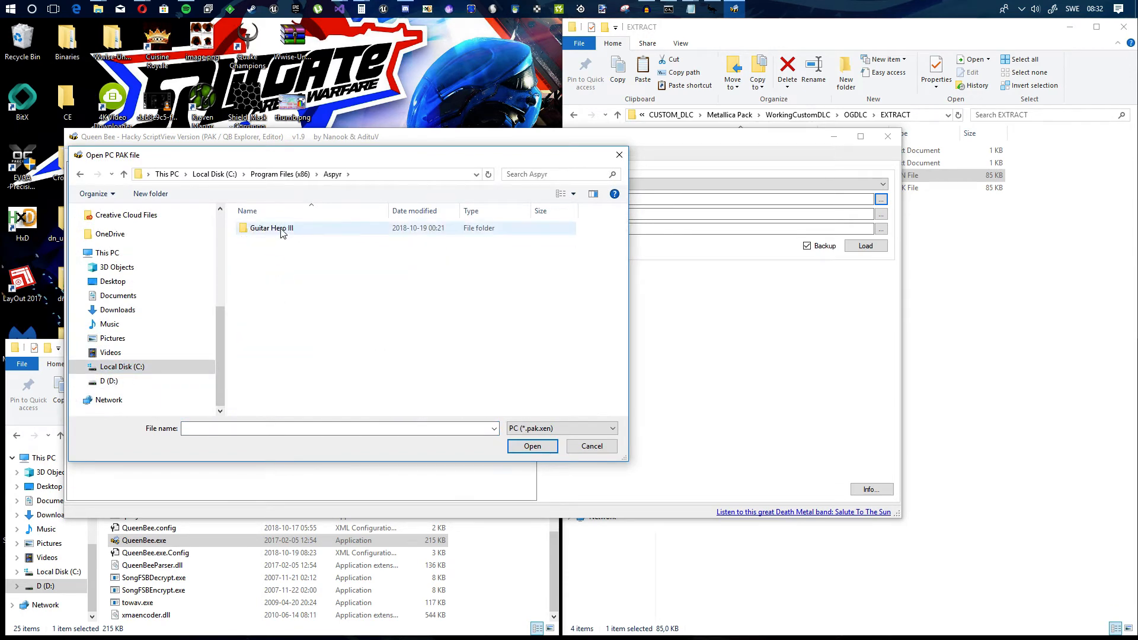
double_click(281, 232)
double_click(277, 232)
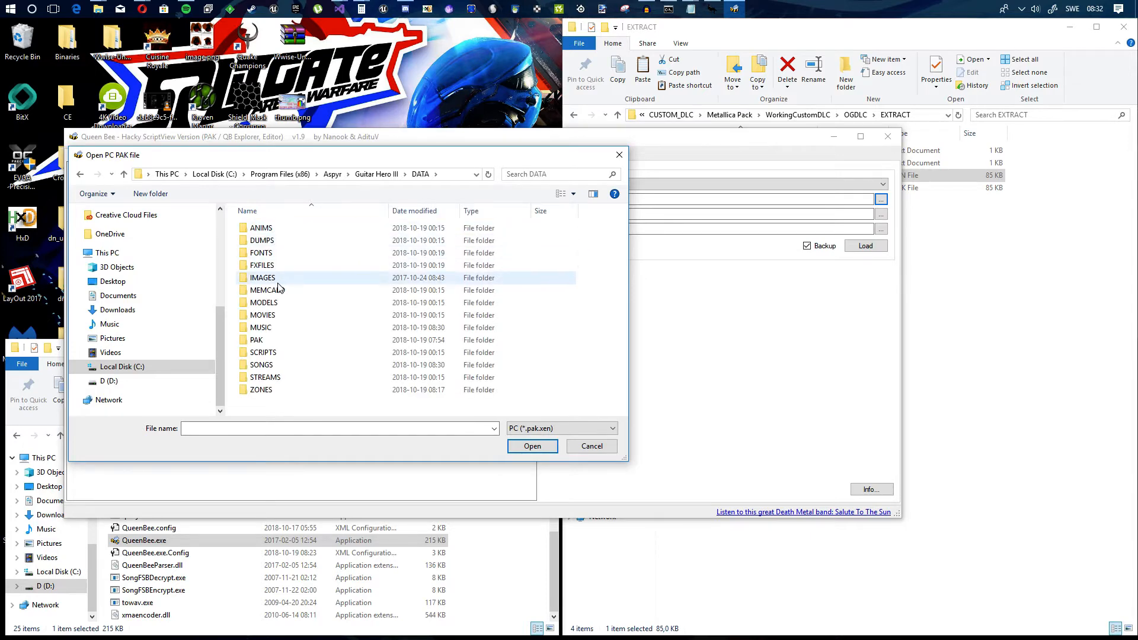
double_click(286, 341)
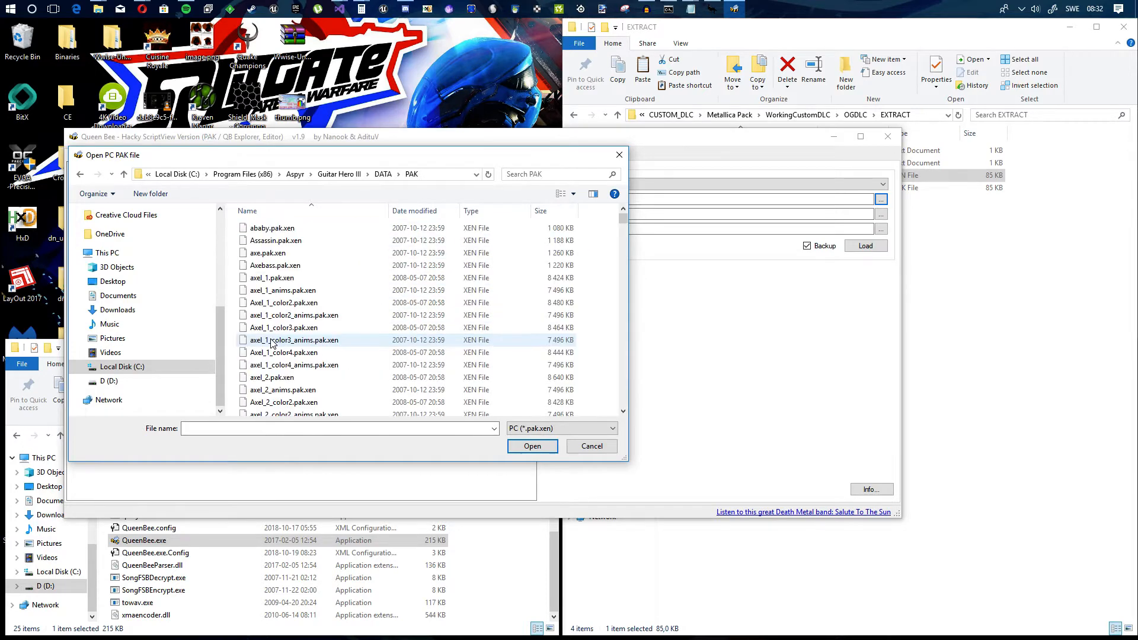
scroll(340, 323, "down", 15)
scroll(340, 323, "down", 10)
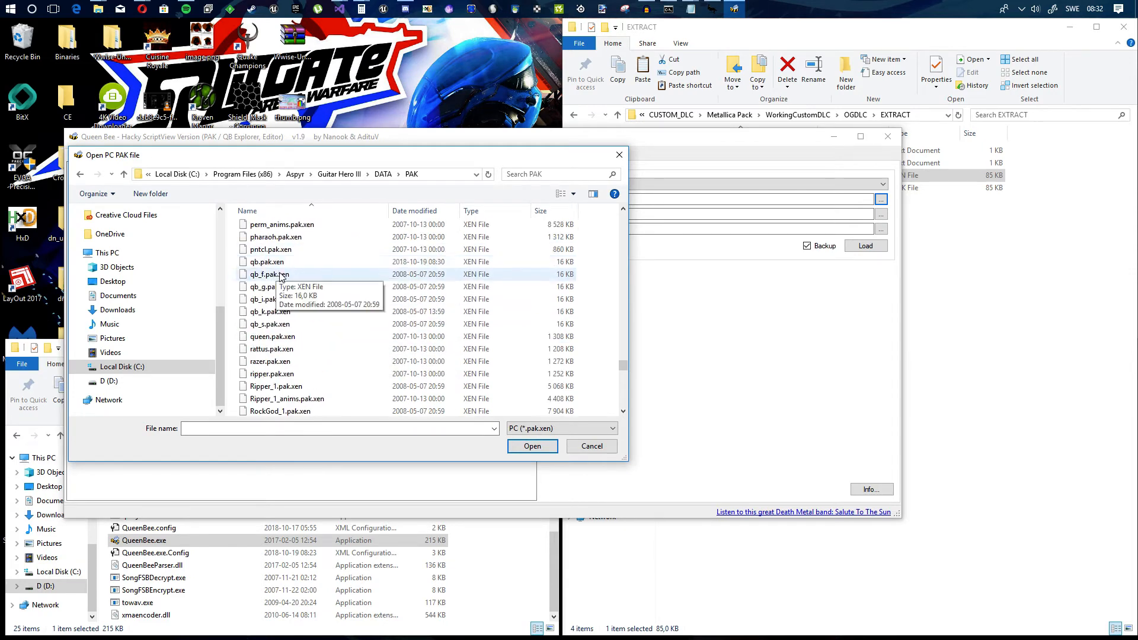
double_click(272, 261)
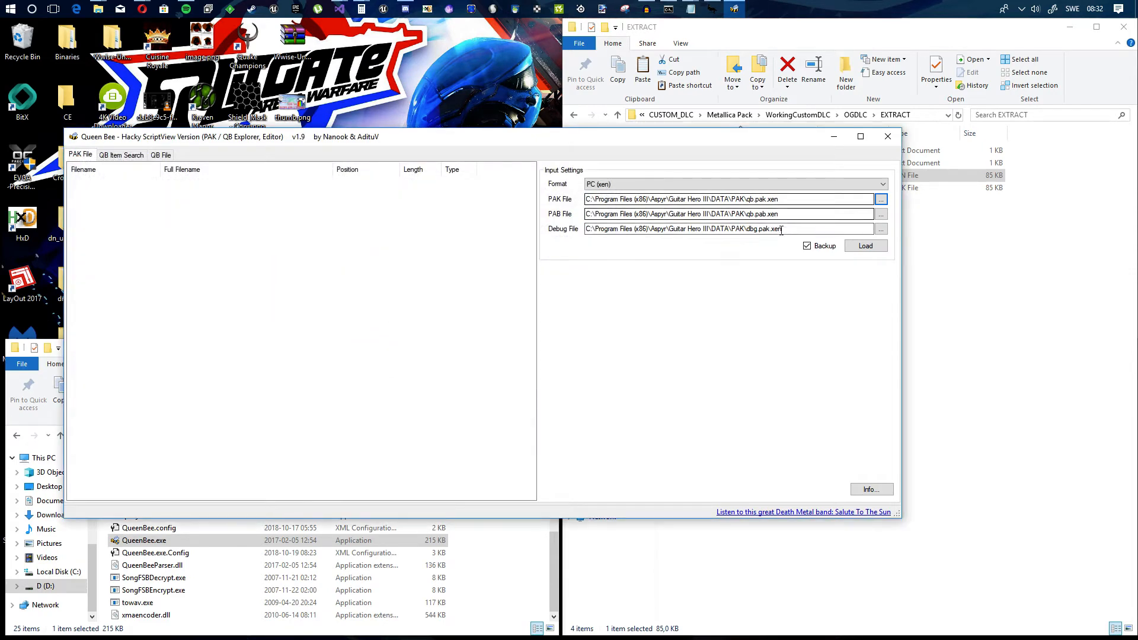
left_click(867, 246)
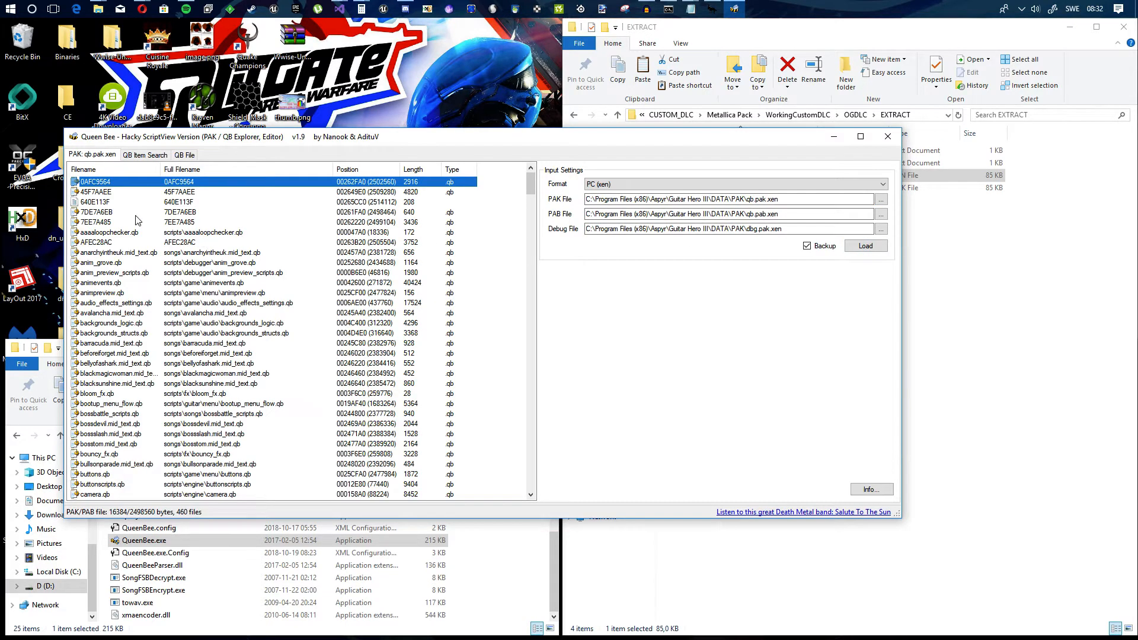
Step: Find scripts\guitar\songlist.qb in the loaded PAK and open it
scroll(207, 227, "down", 20)
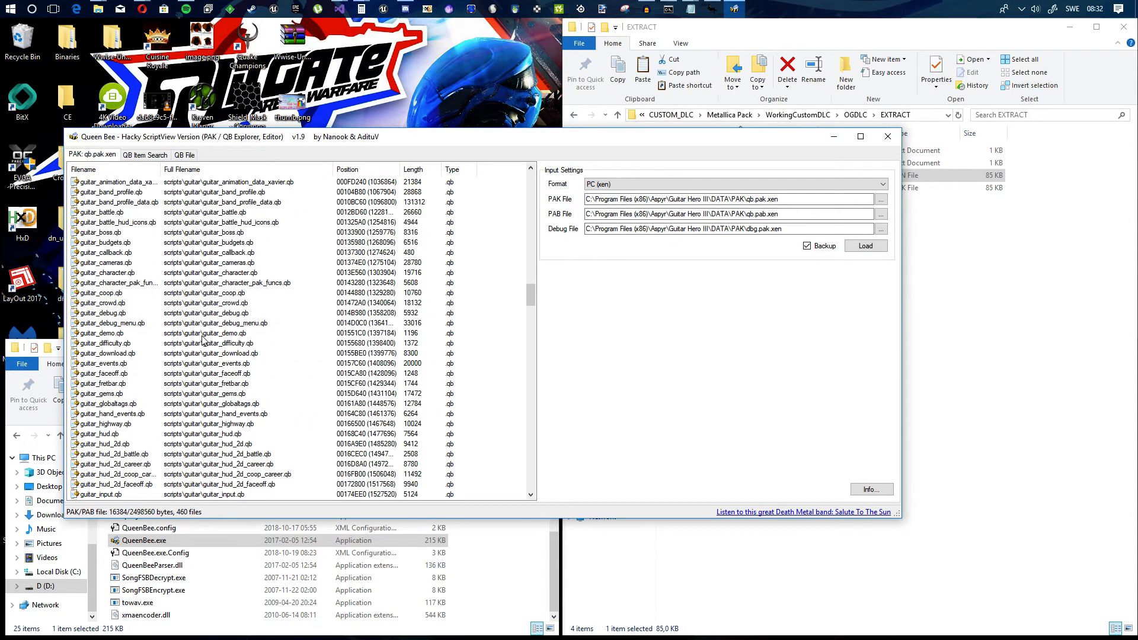
scroll(200, 353, "down", 20)
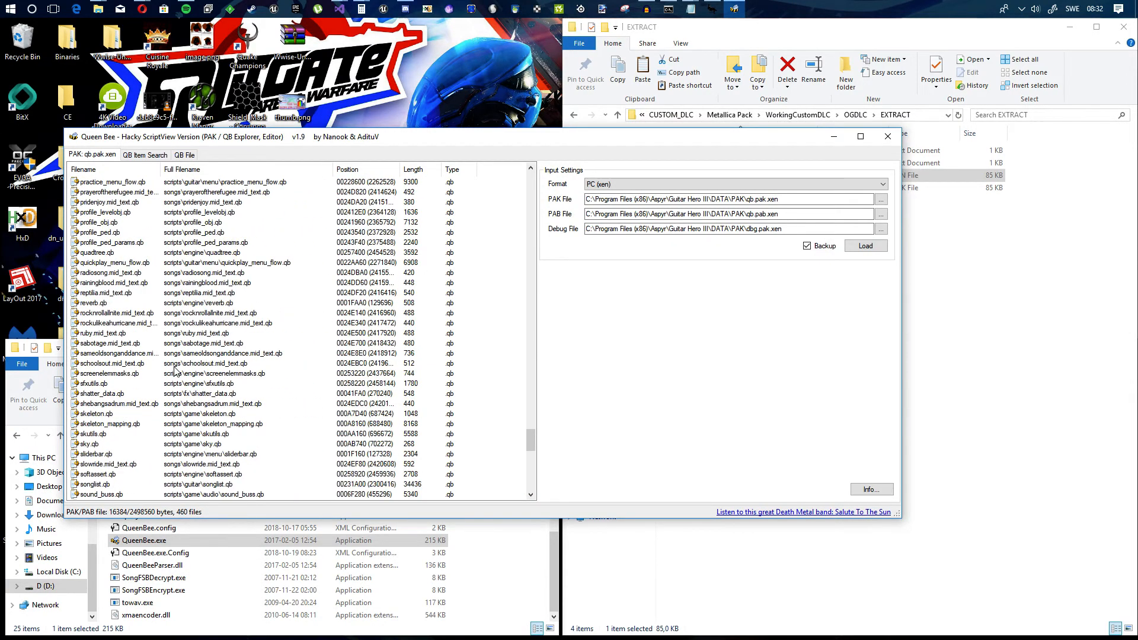
scroll(185, 459, "down", 2)
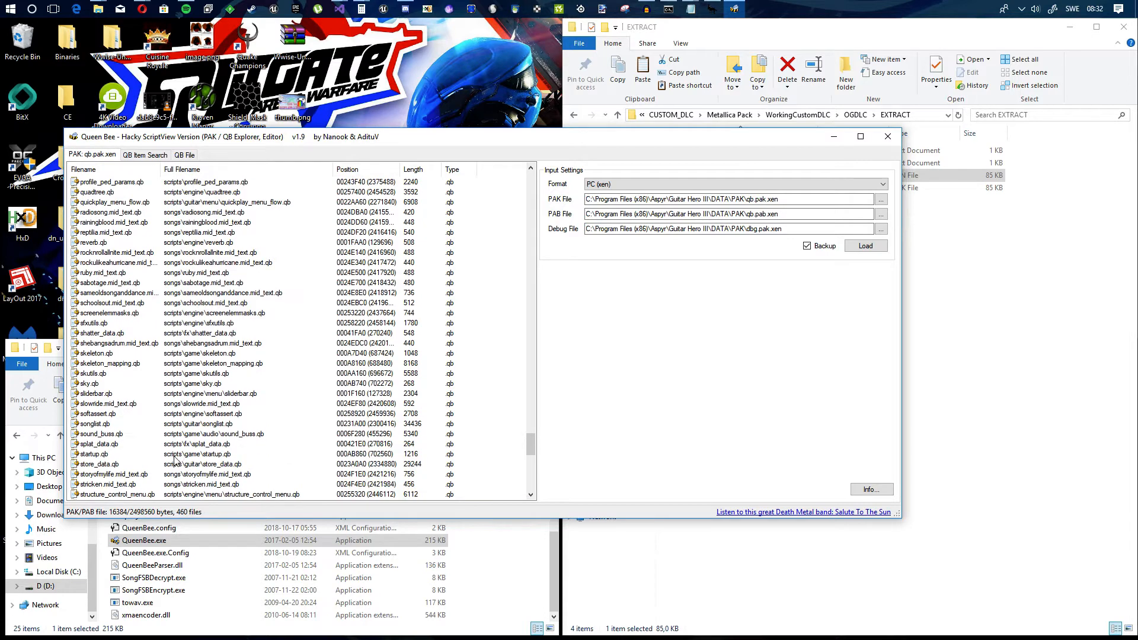
left_click(105, 424)
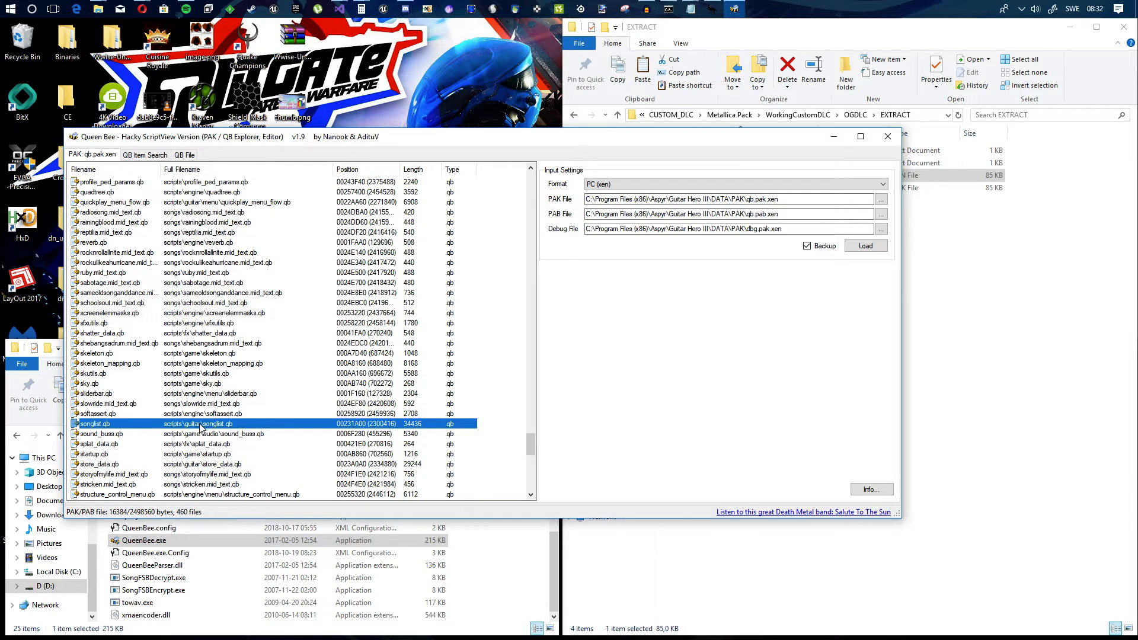
double_click(201, 425)
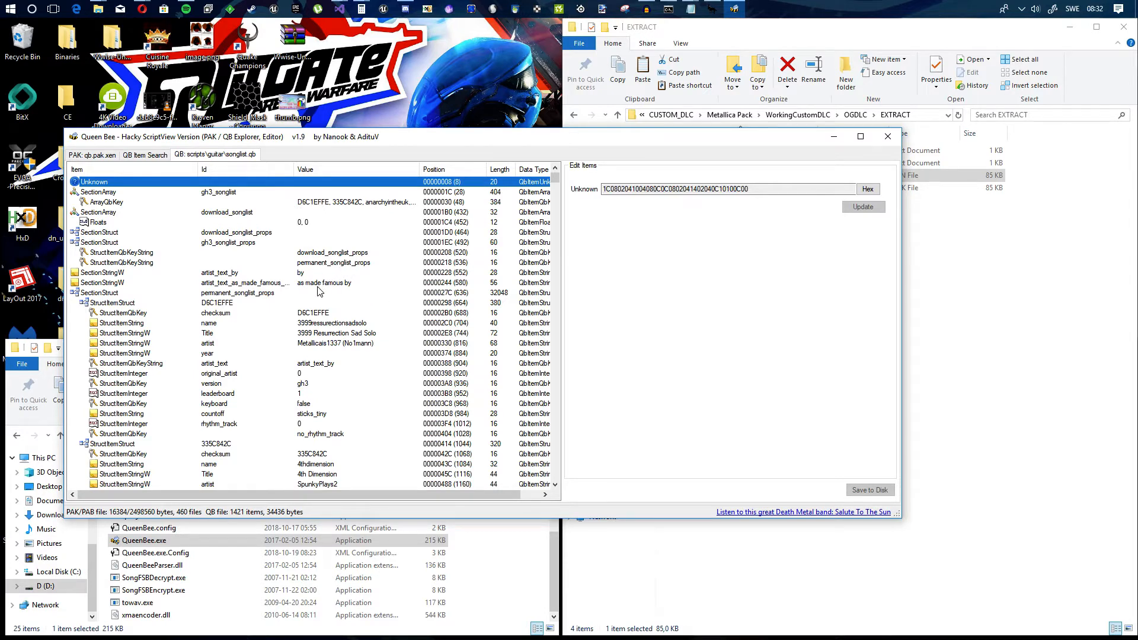
Step: Locate the valleyofthedamned song entry in the songlist and copy its whole StructItemStruct
scroll(349, 323, "down", 8)
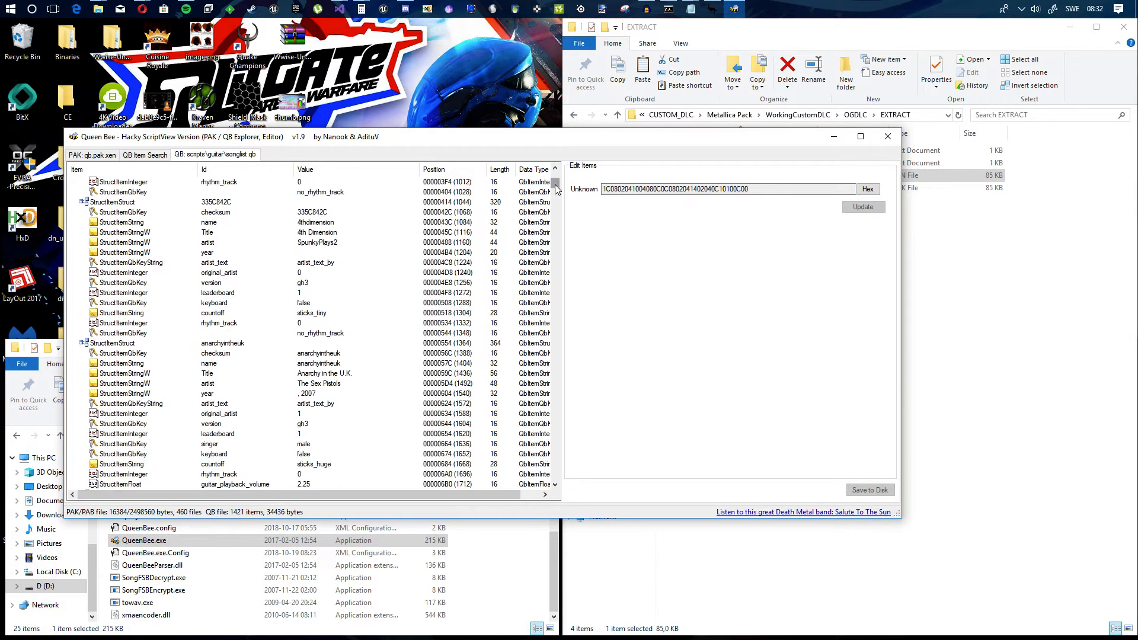
left_click_drag(555, 183, 545, 468)
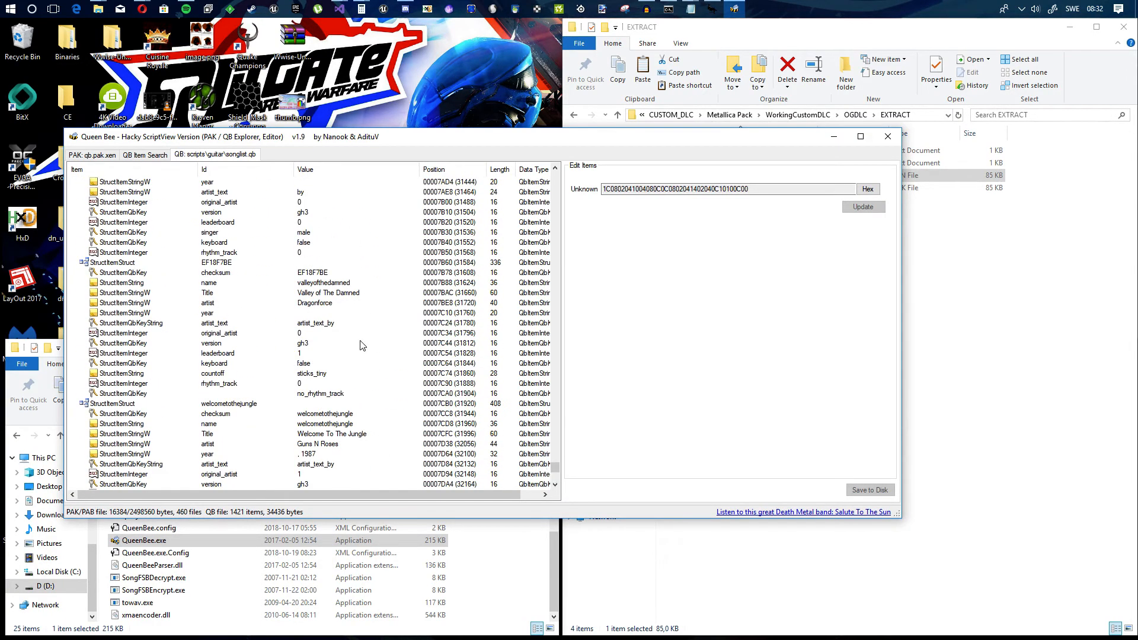
left_click(313, 284)
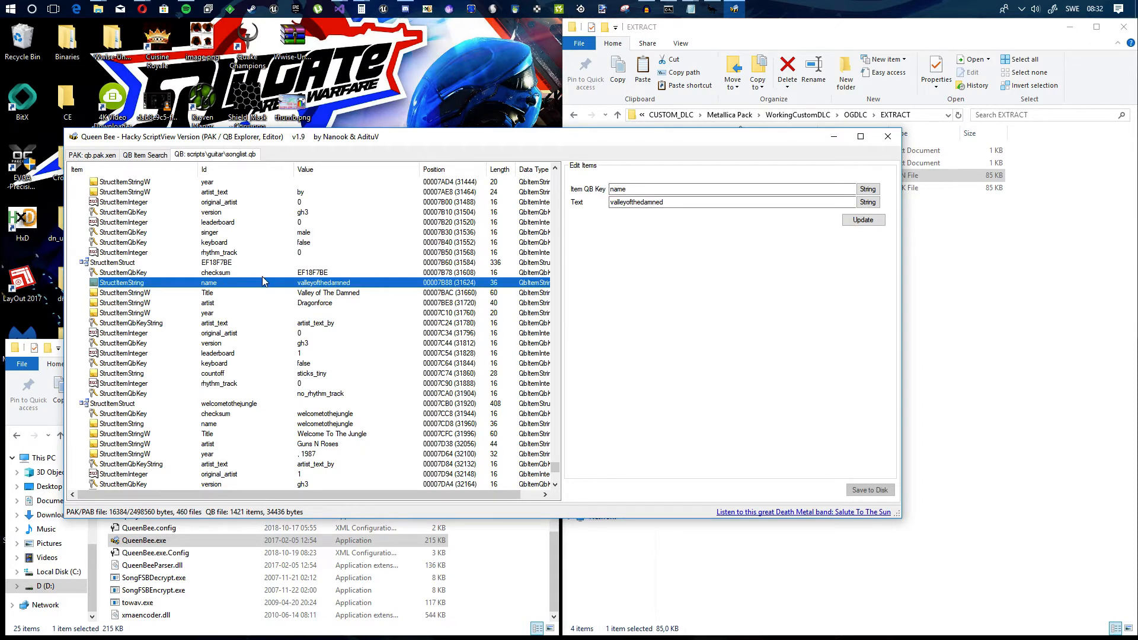
left_click(106, 262)
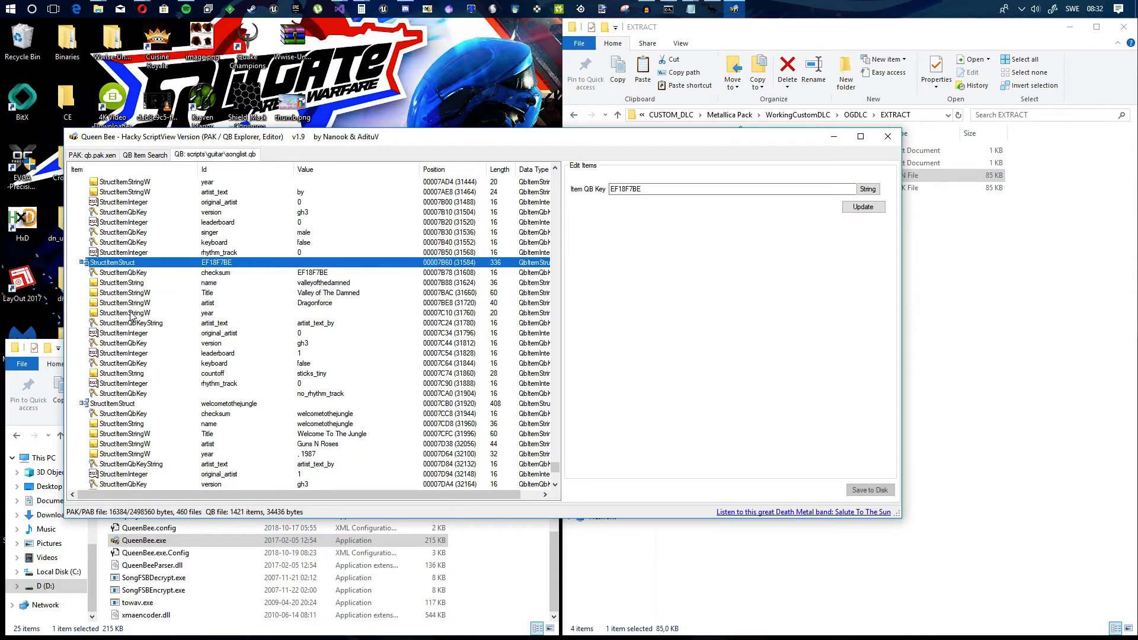
right_click(114, 267)
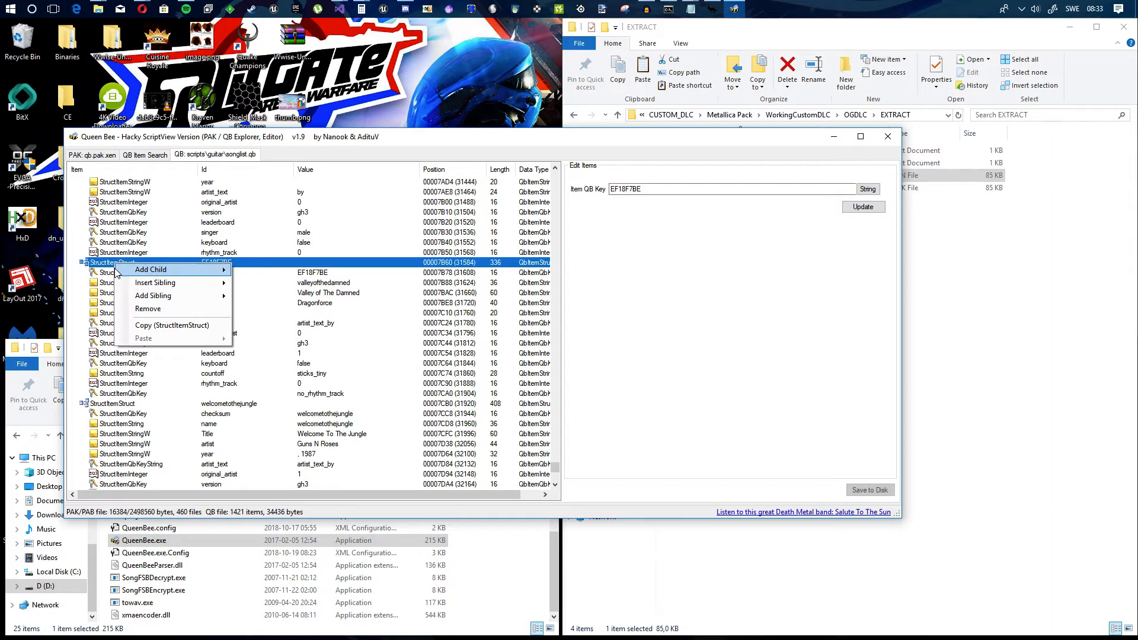
left_click(171, 330)
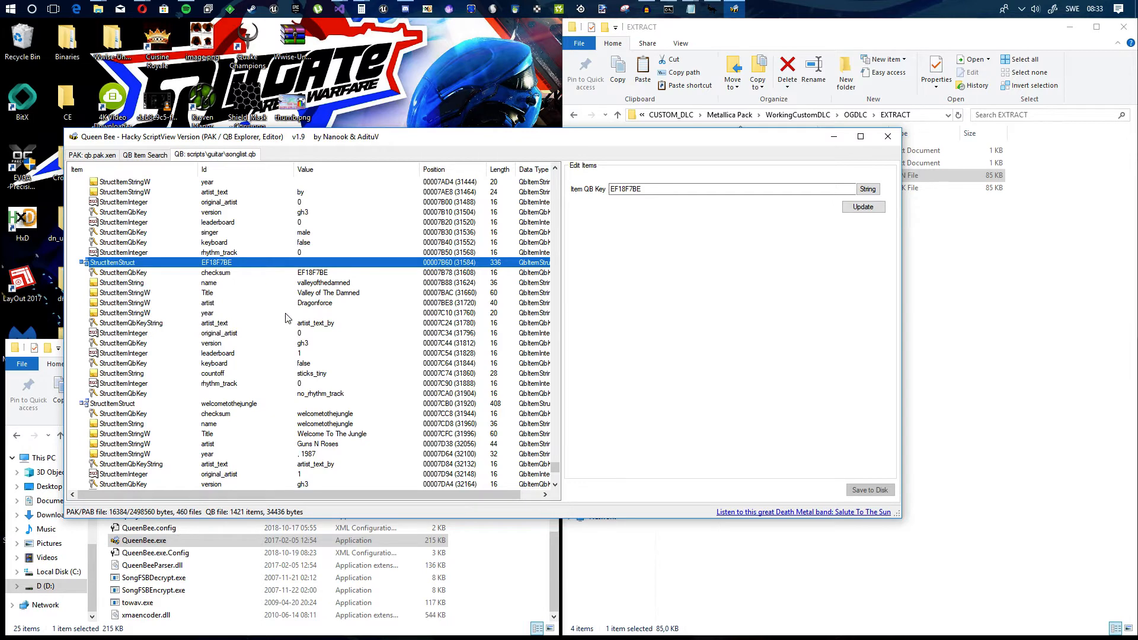
Step: Choose dlc93_song.pak.xen from D:\CUSTOM_DLC\Metallica Pack\WorkingCustomDLC\OGDLC\EXTRACT as the PAK file and load it
left_click(94, 156)
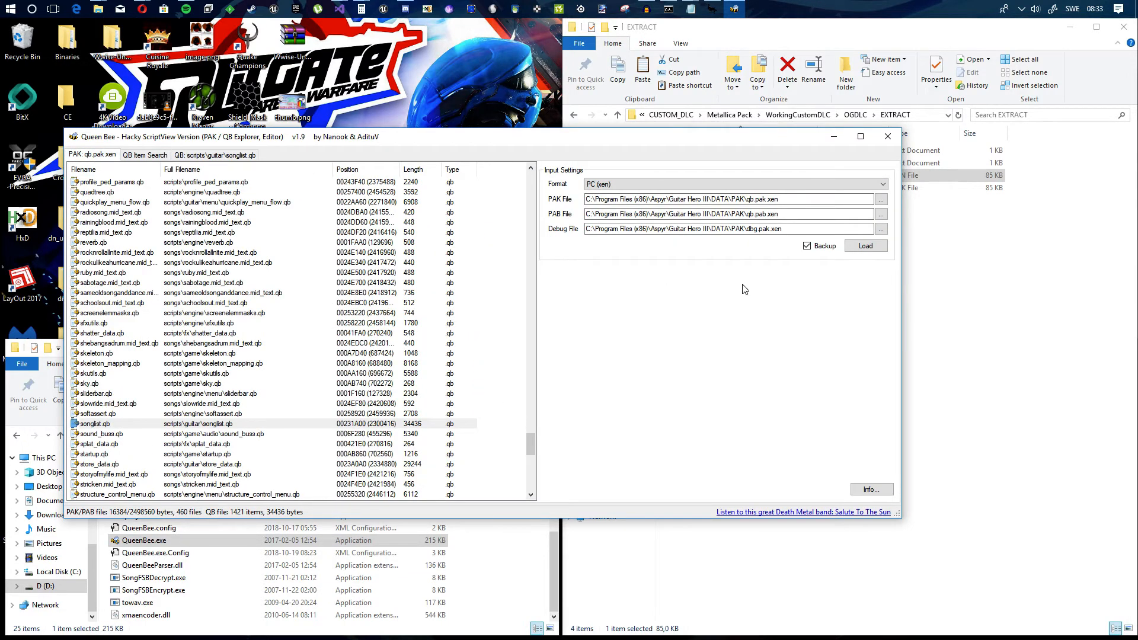
left_click(881, 200)
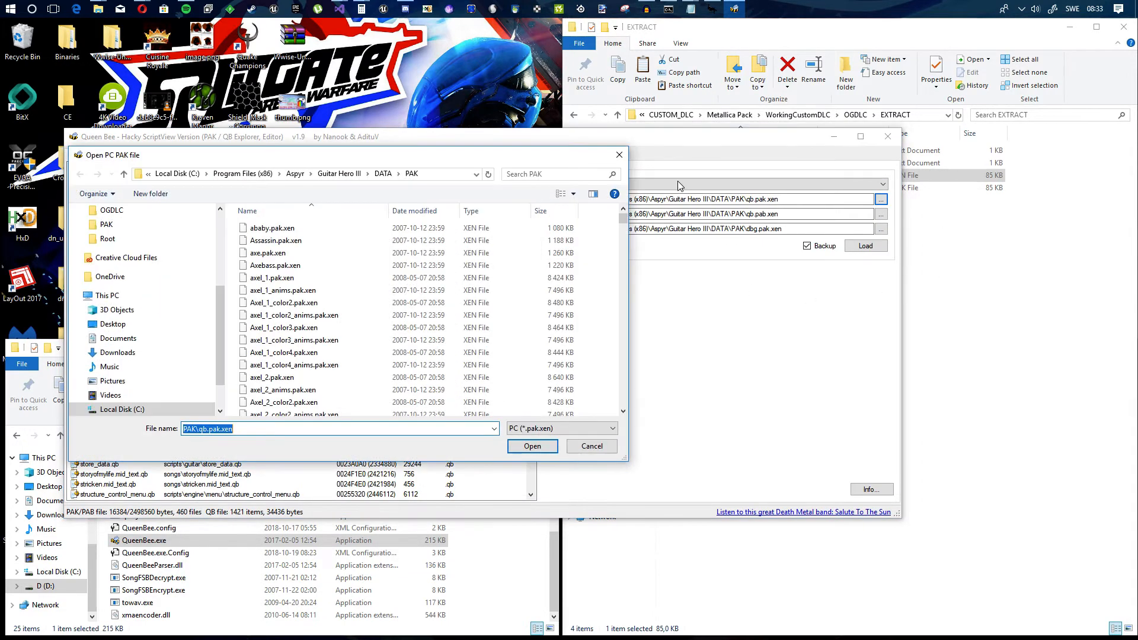
left_click(614, 159)
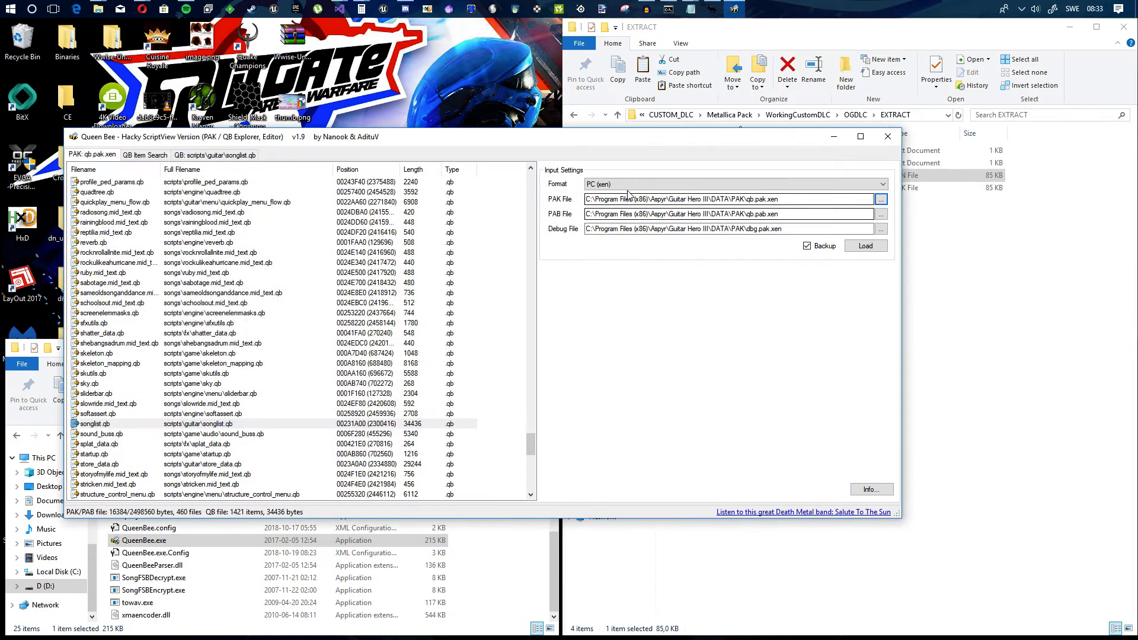
left_click(880, 199)
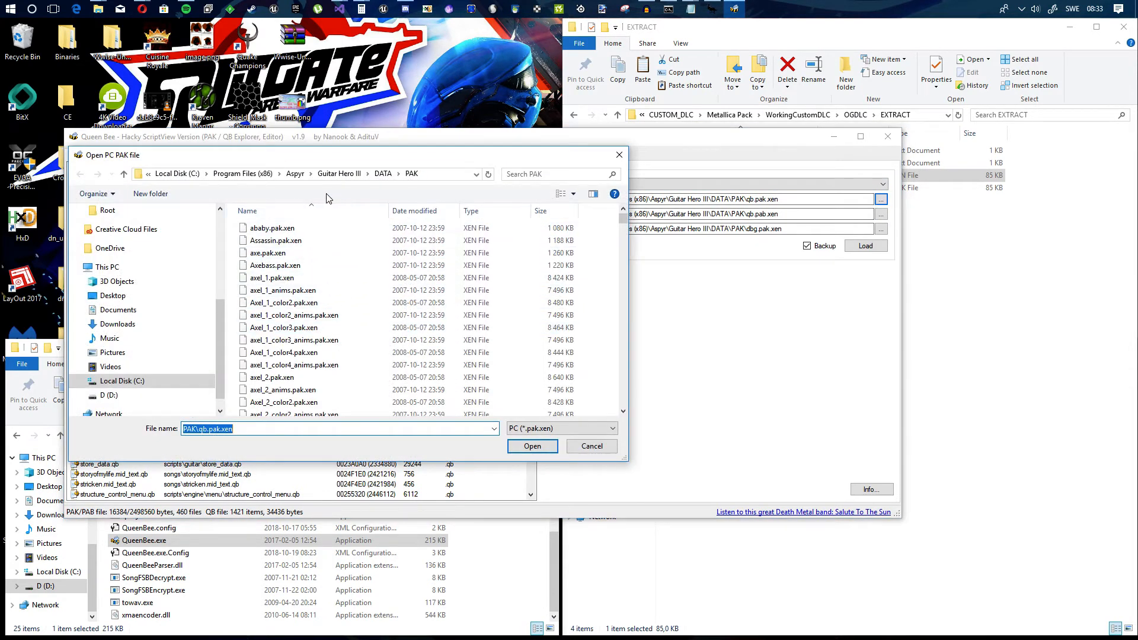
left_click(977, 224)
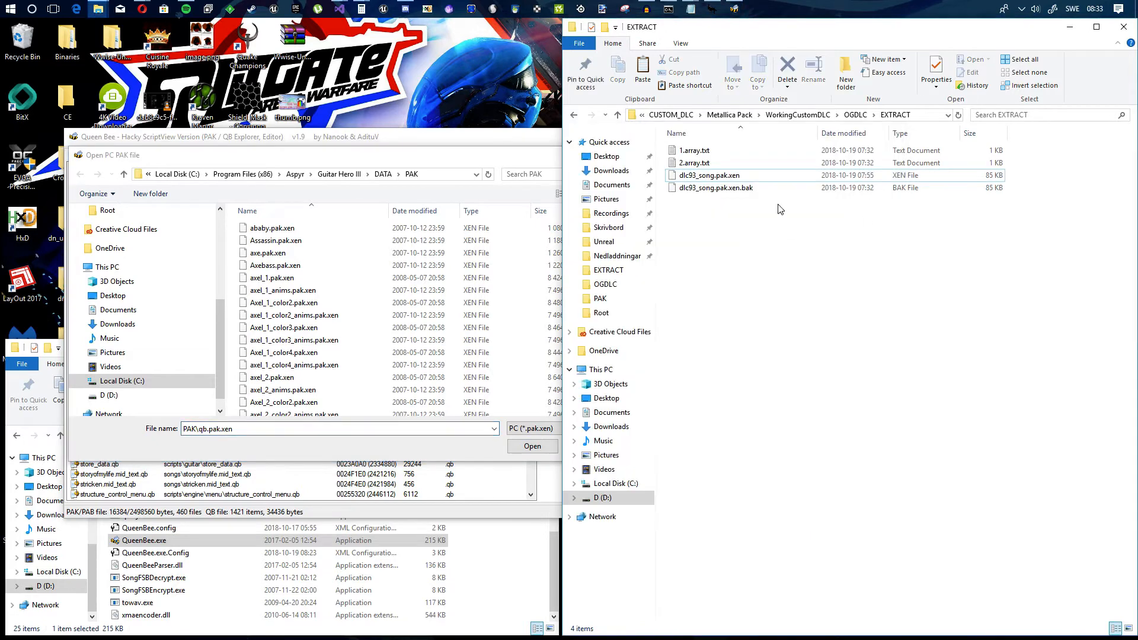
left_click(485, 175)
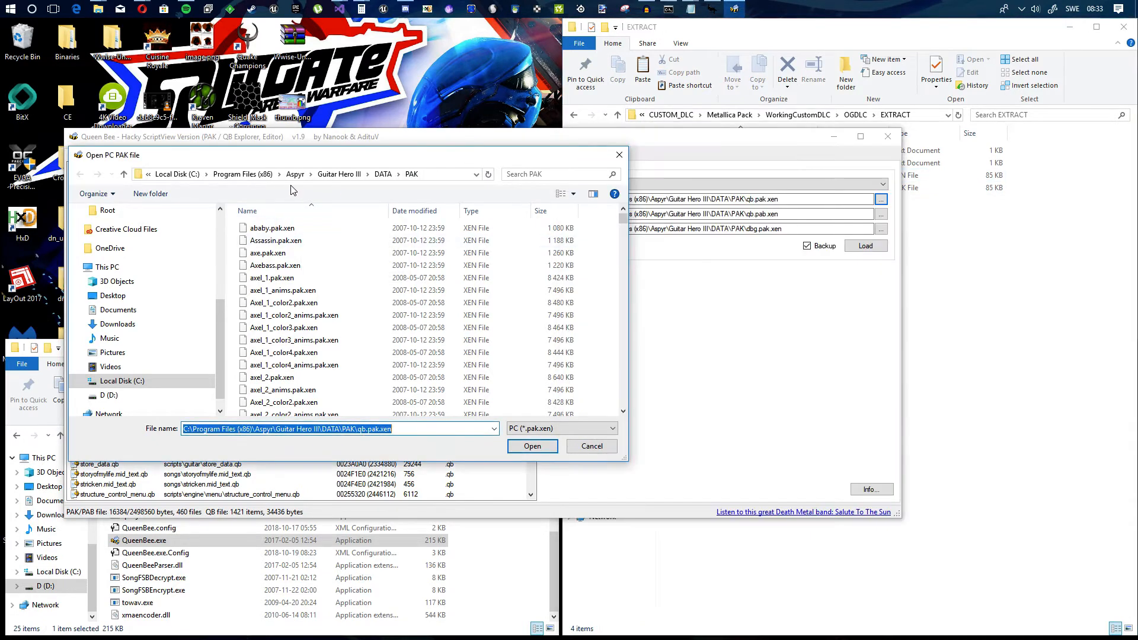
left_click(108, 395)
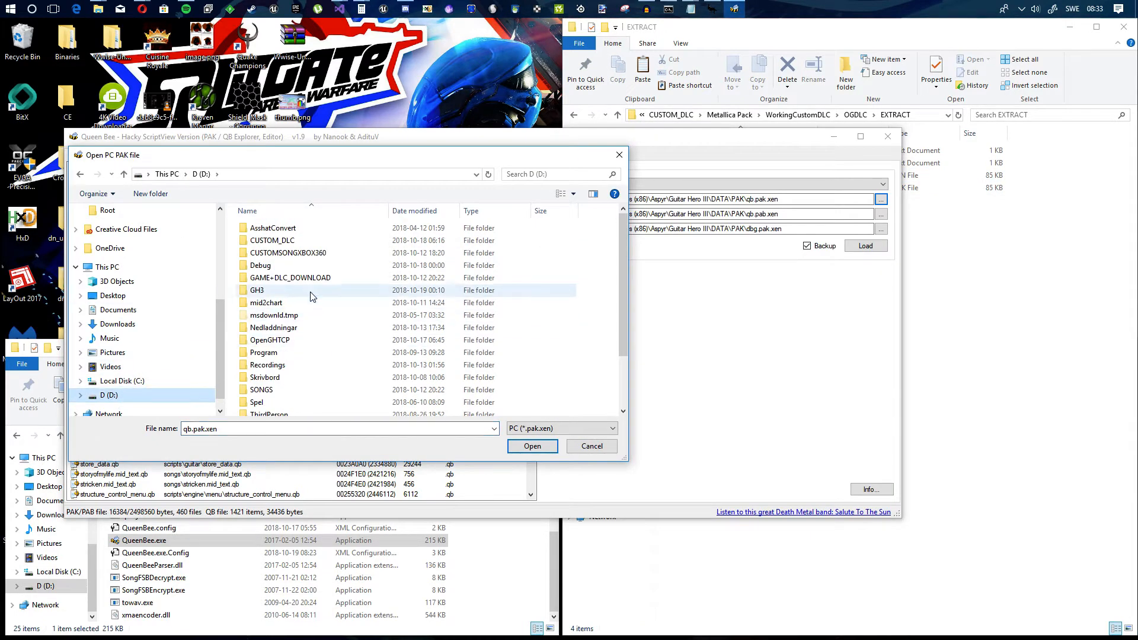
double_click(287, 244)
double_click(275, 249)
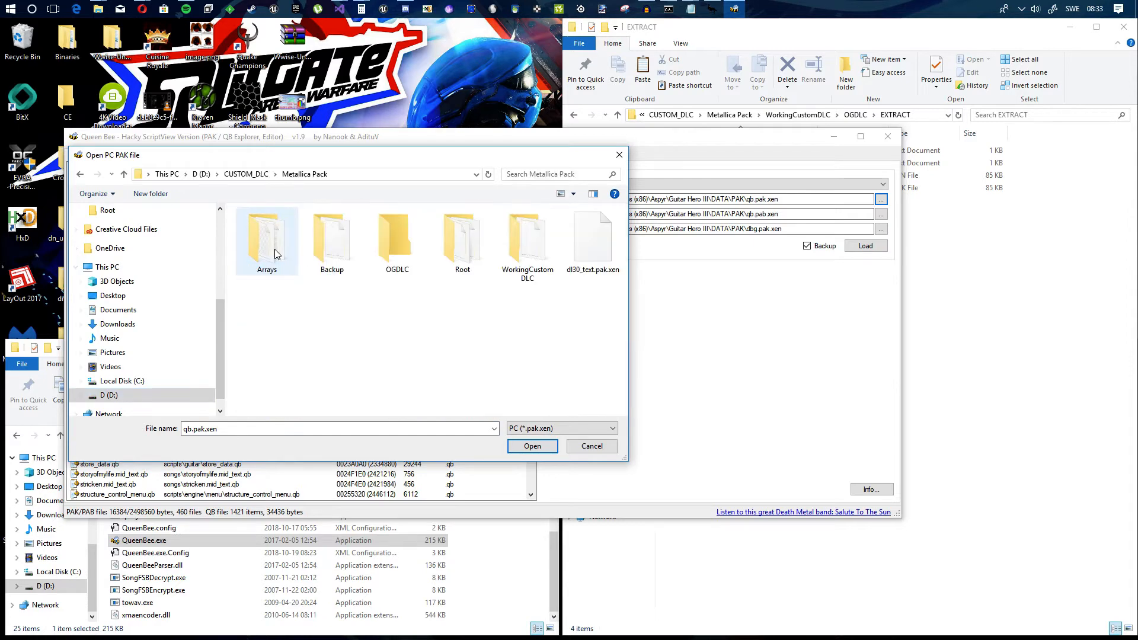
double_click(529, 248)
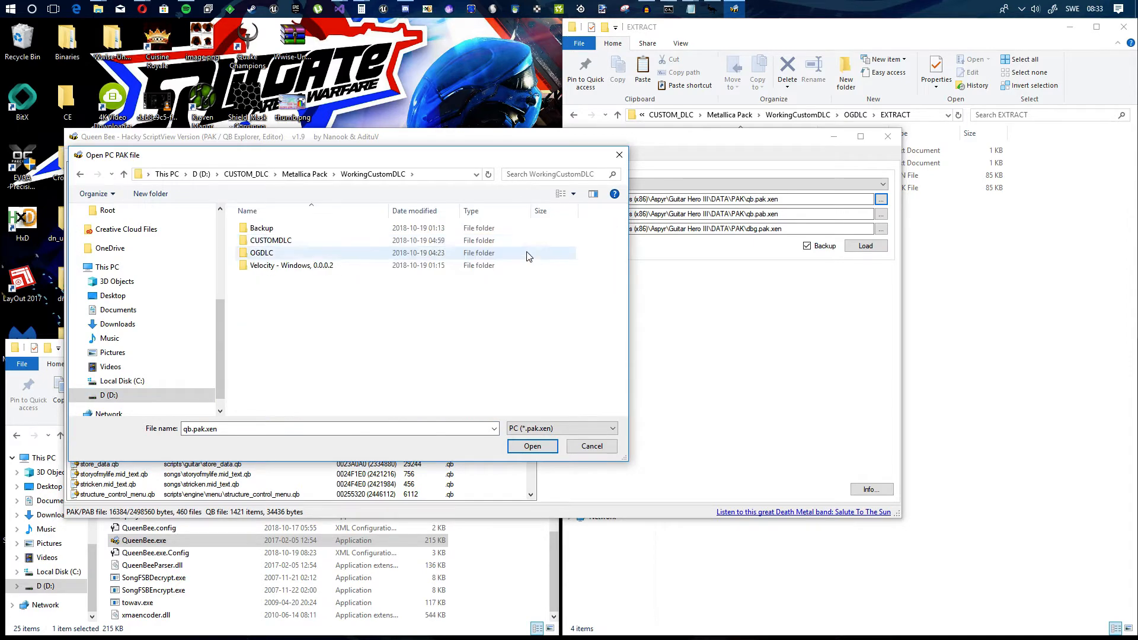
double_click(263, 253)
double_click(265, 228)
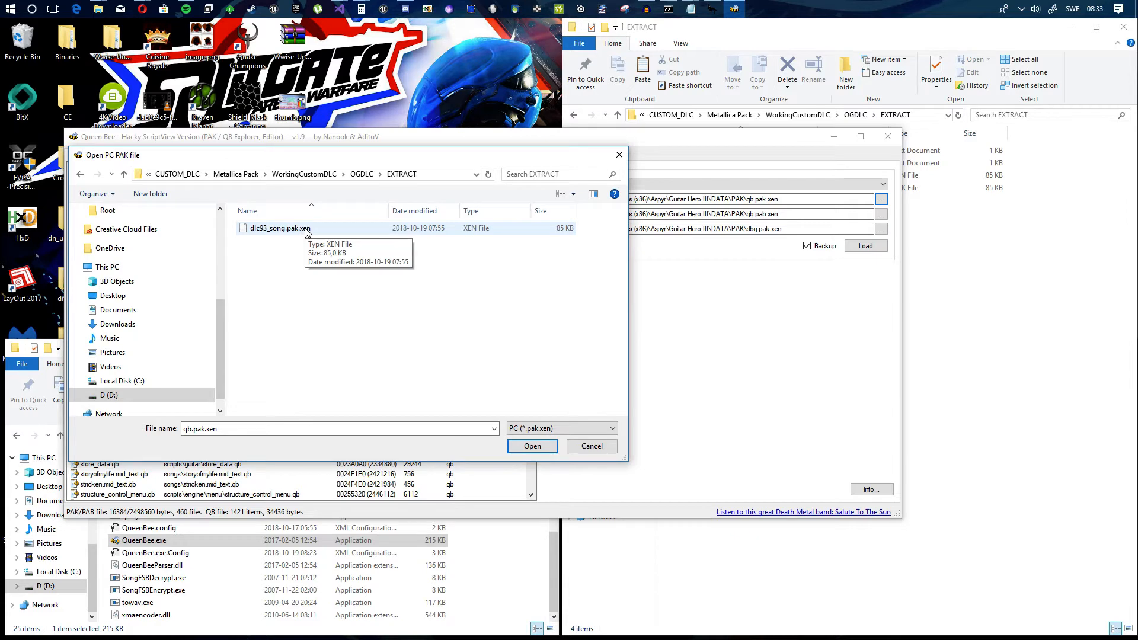
double_click(306, 230)
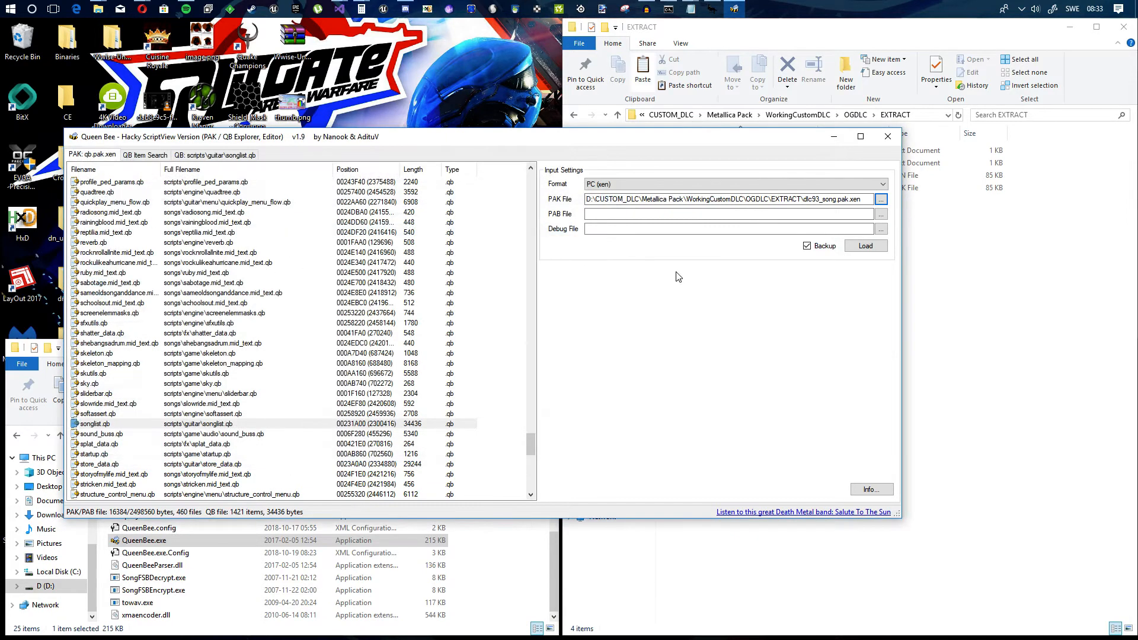
left_click(872, 251)
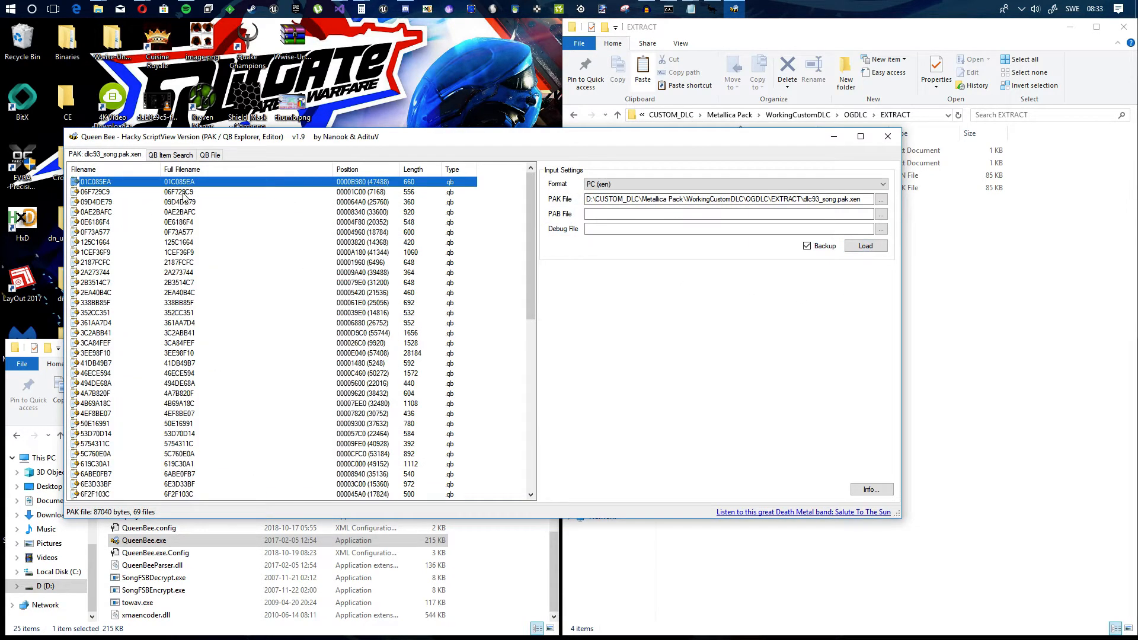
Step: Open the 3EE98F10 QB file and paste the copied song struct as a child of download_songlist_props
double_click(414, 354)
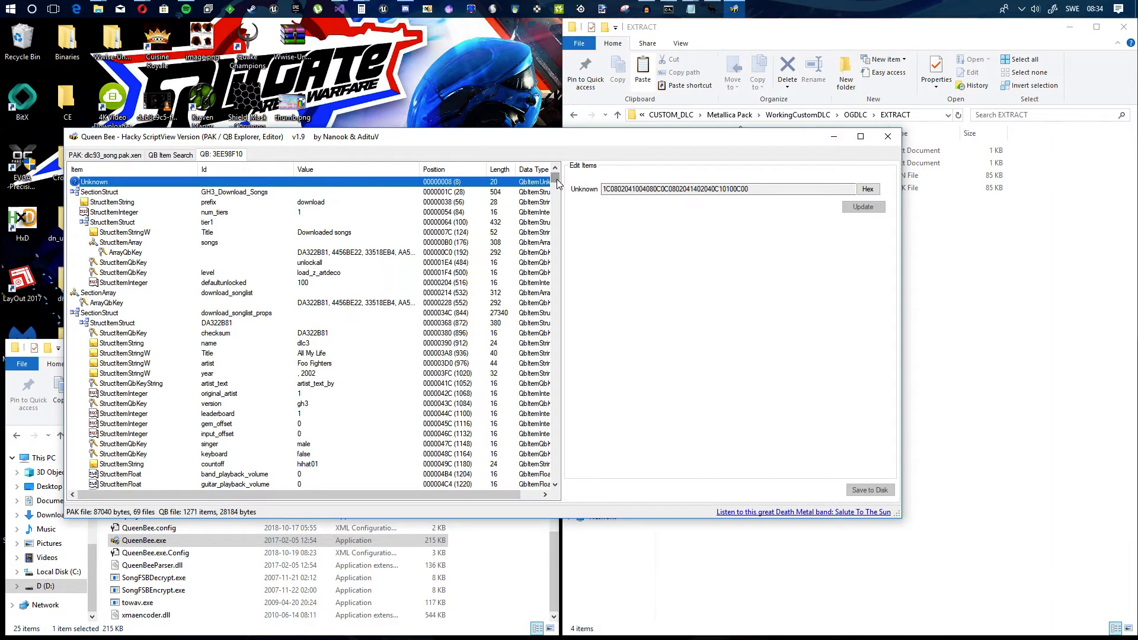
left_click(83, 314)
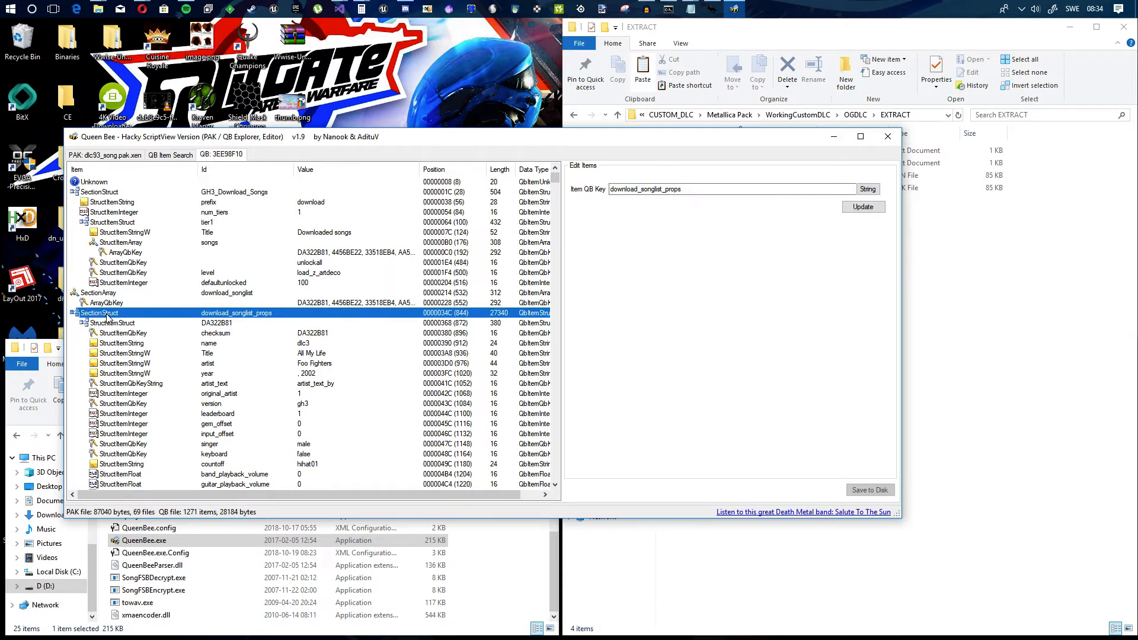
left_click(103, 193)
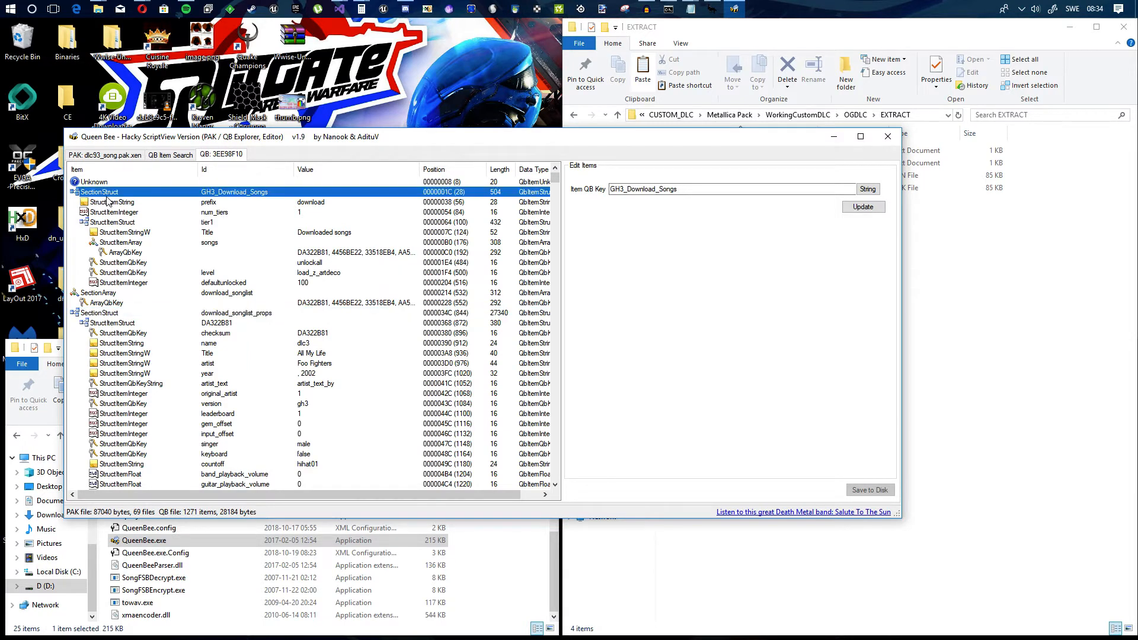
left_click(100, 315)
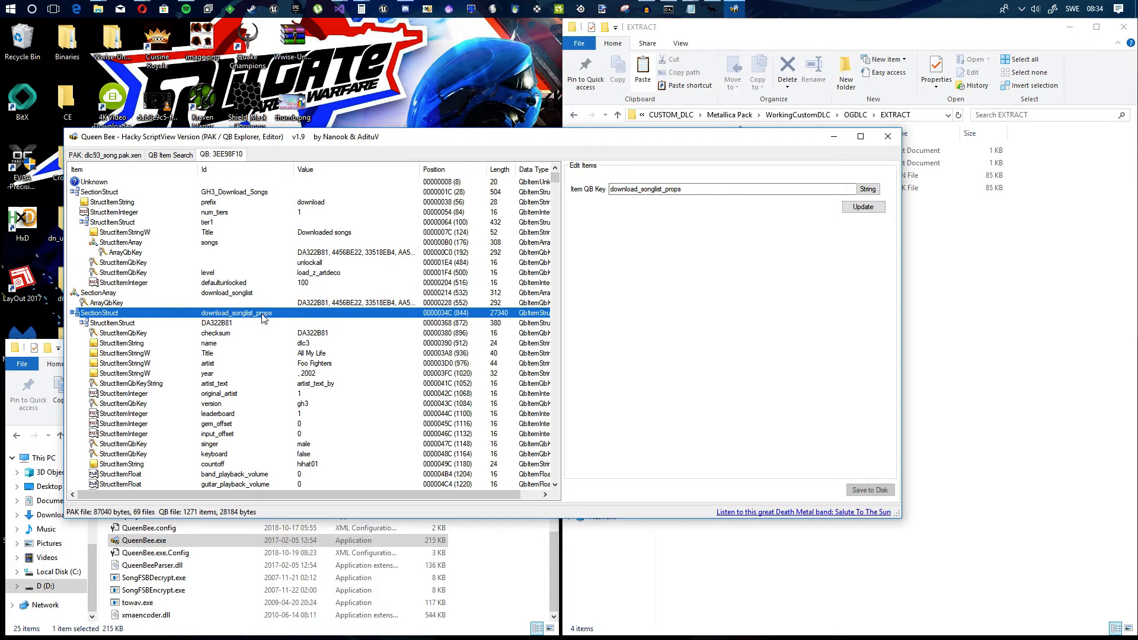
right_click(97, 315)
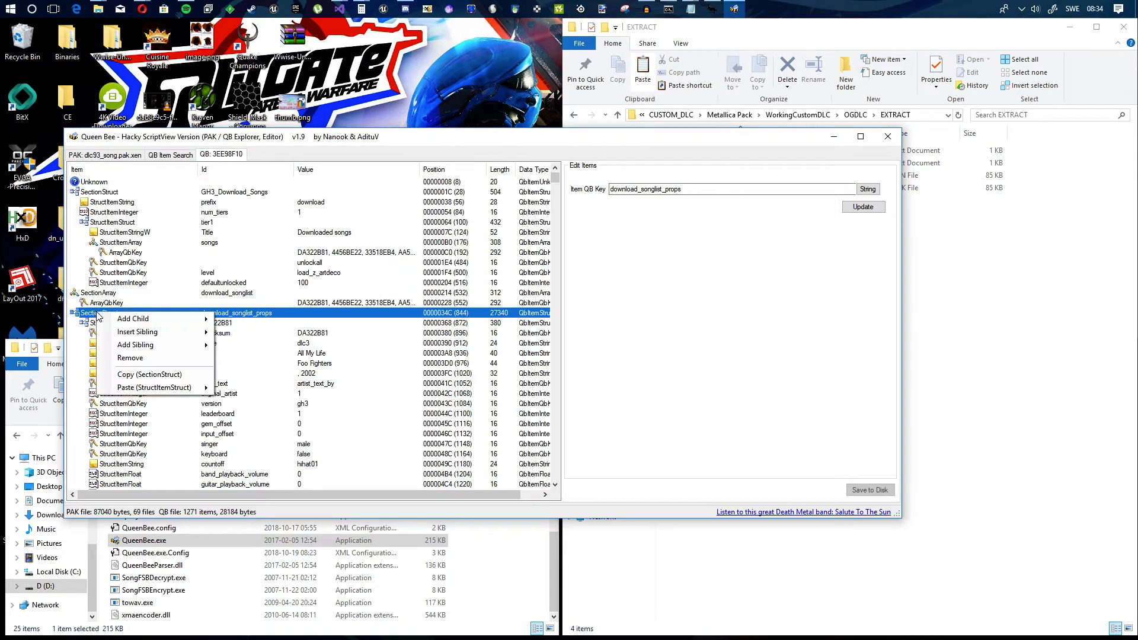
mouse_move(154, 391)
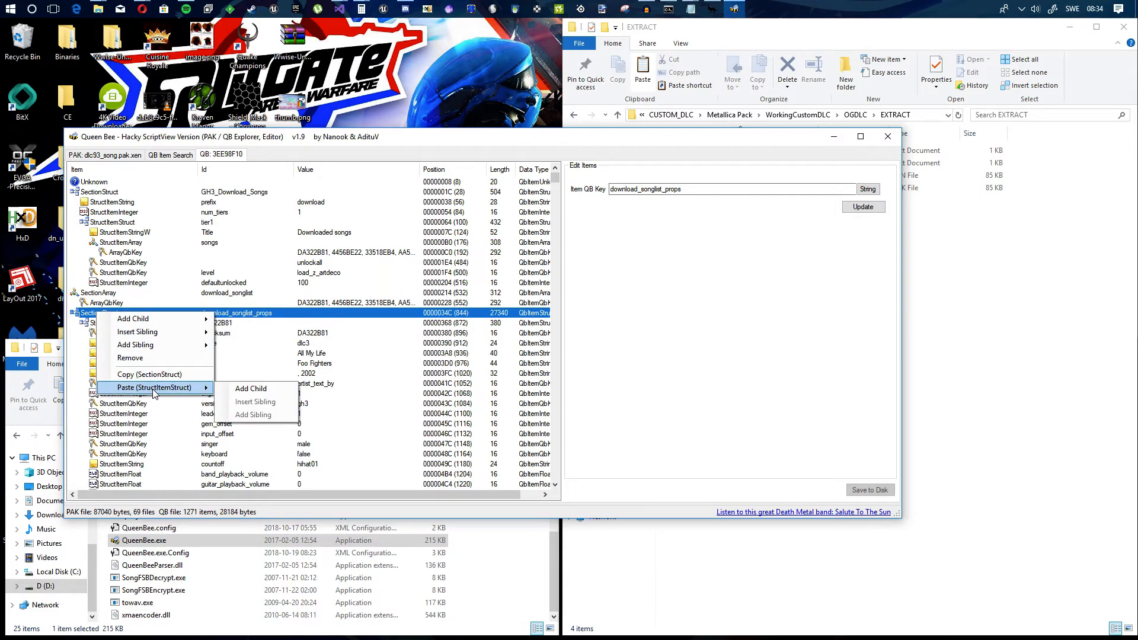
left_click(254, 388)
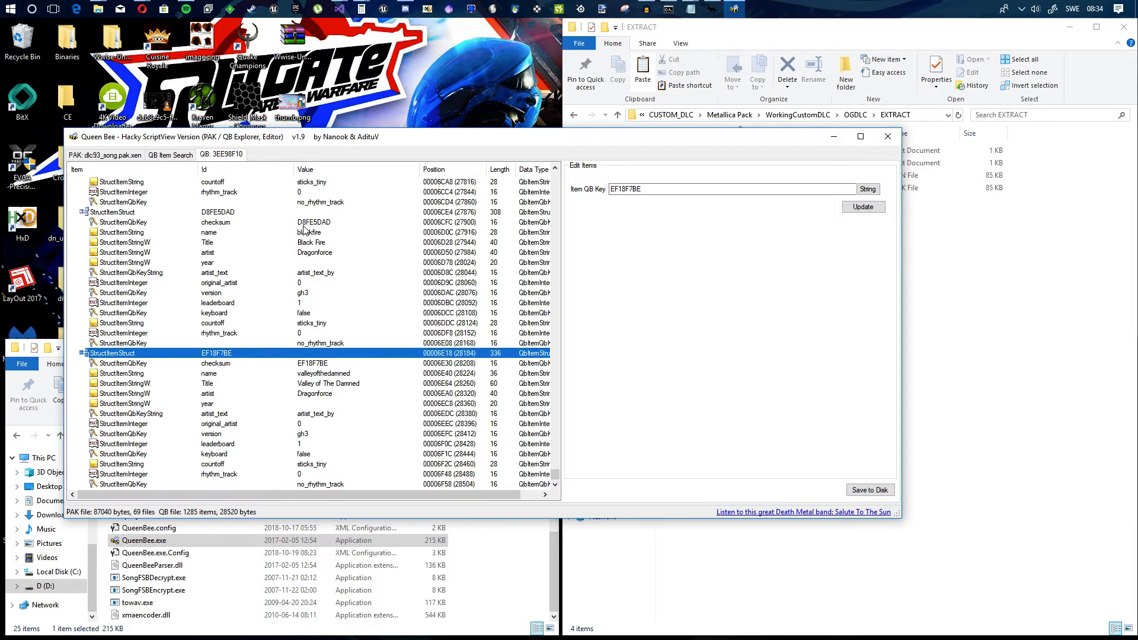
Step: Save the QB file with the pasted song struct to disk and reselect the EF18F7BE struct
left_click(312, 344)
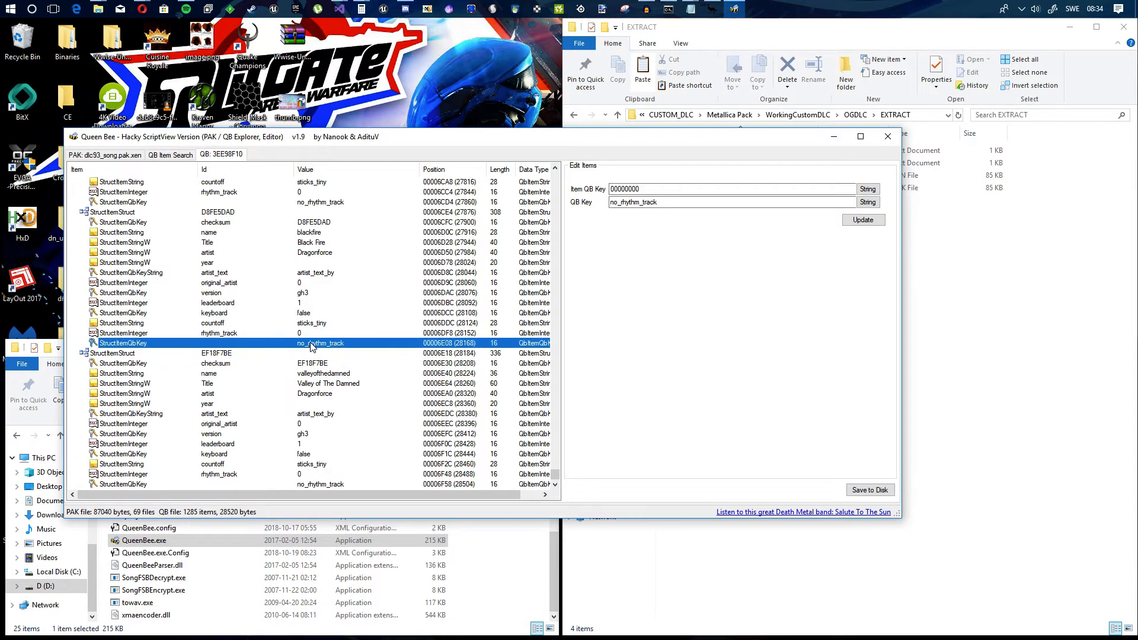
left_click(869, 223)
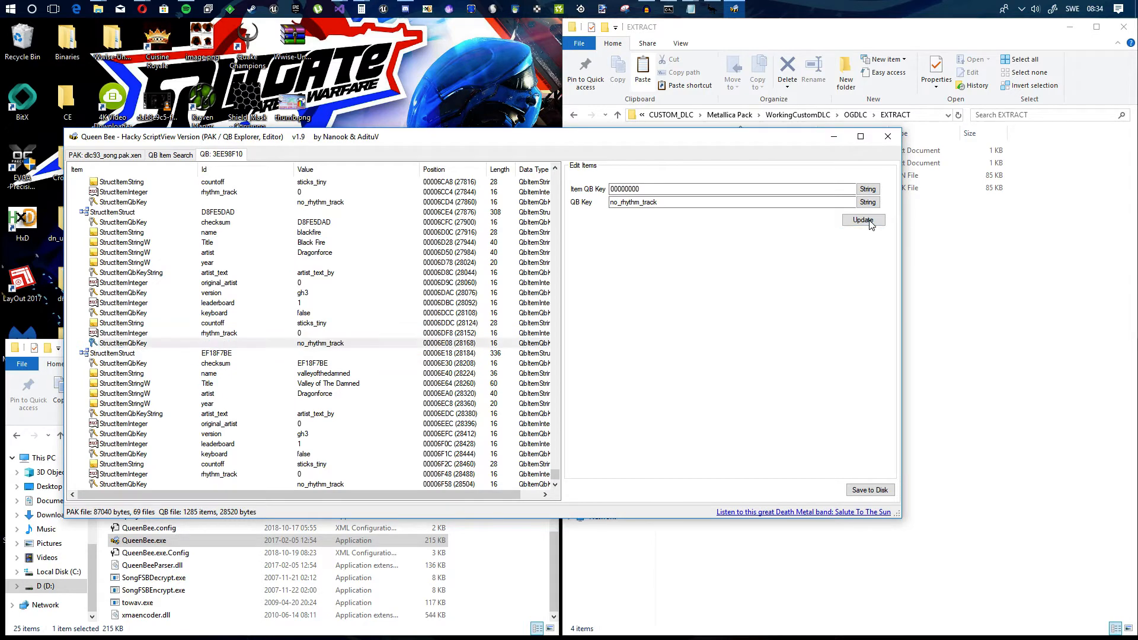
left_click(868, 490)
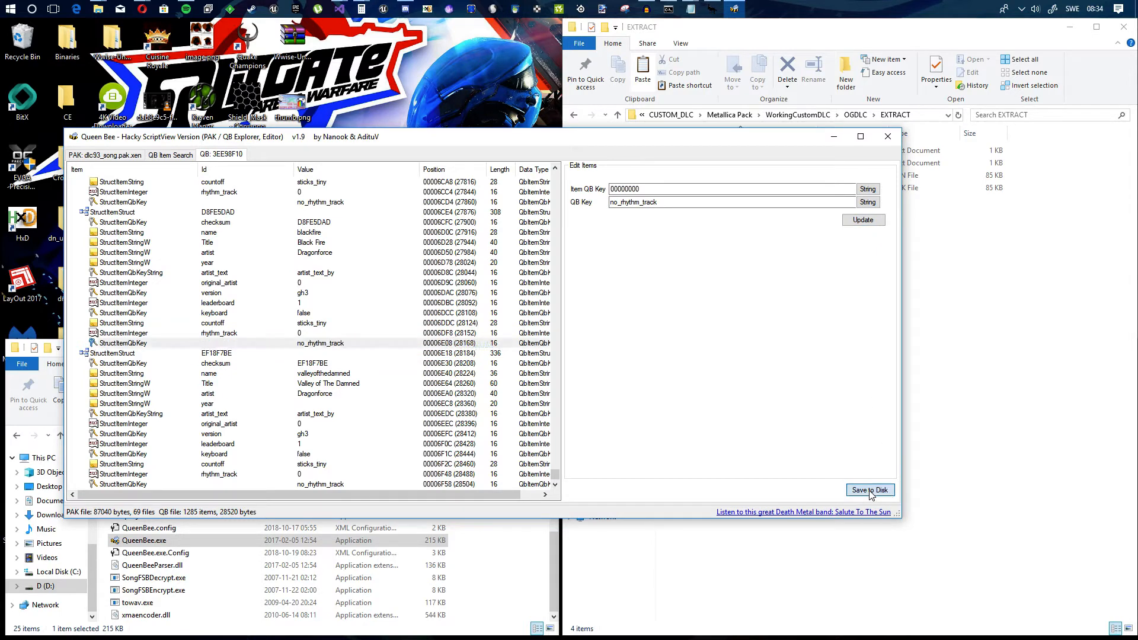
left_click(308, 355)
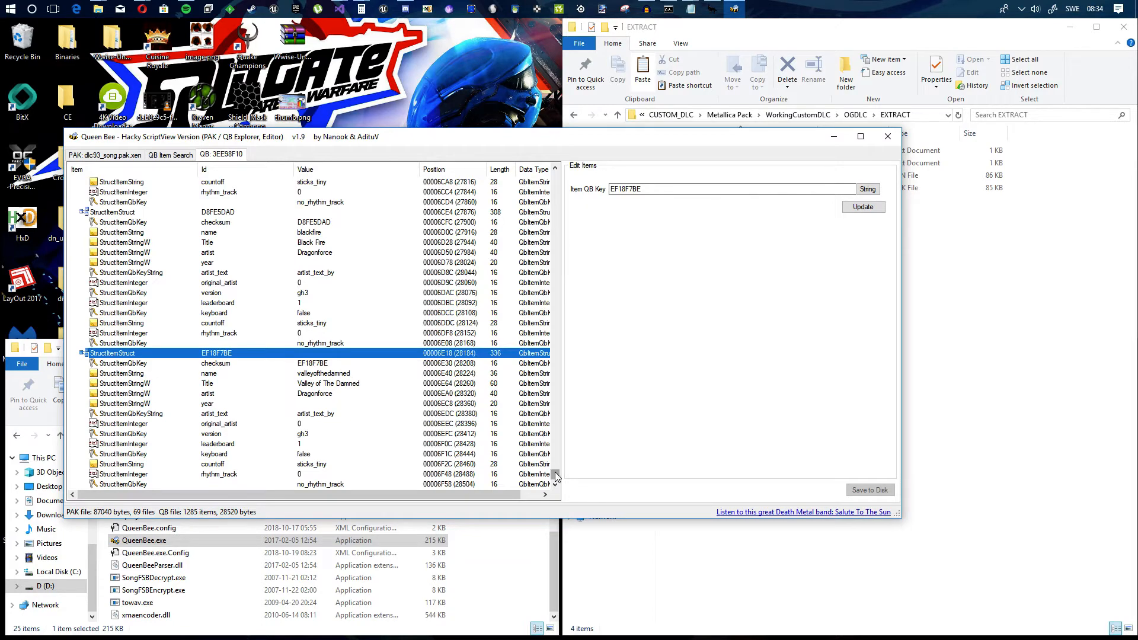
left_click_drag(556, 473, 536, 172)
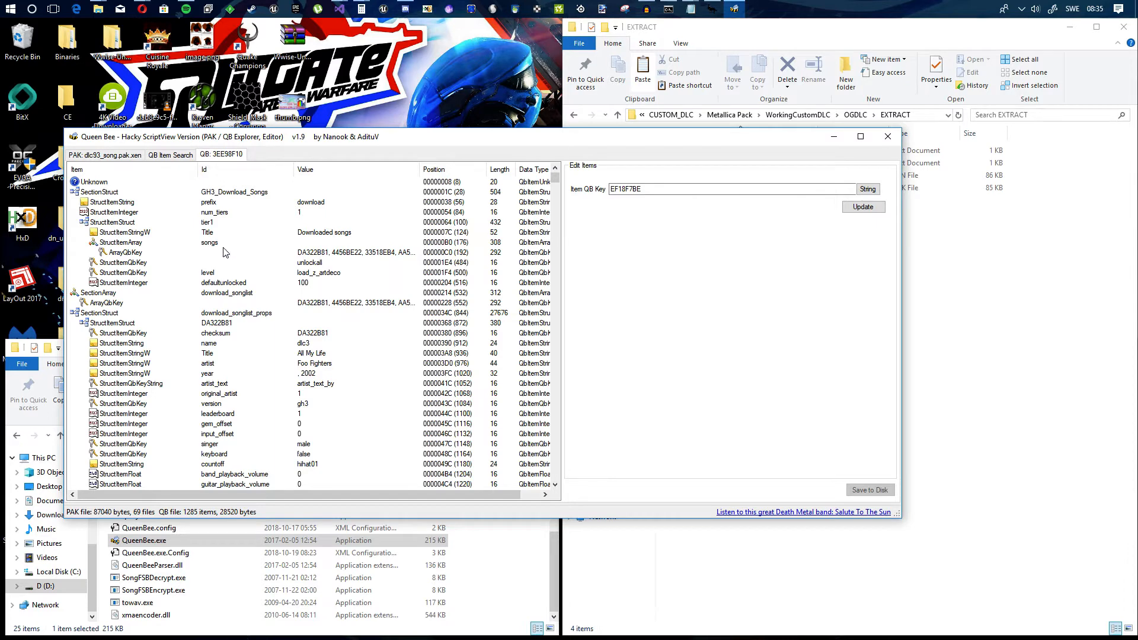
left_click(351, 255)
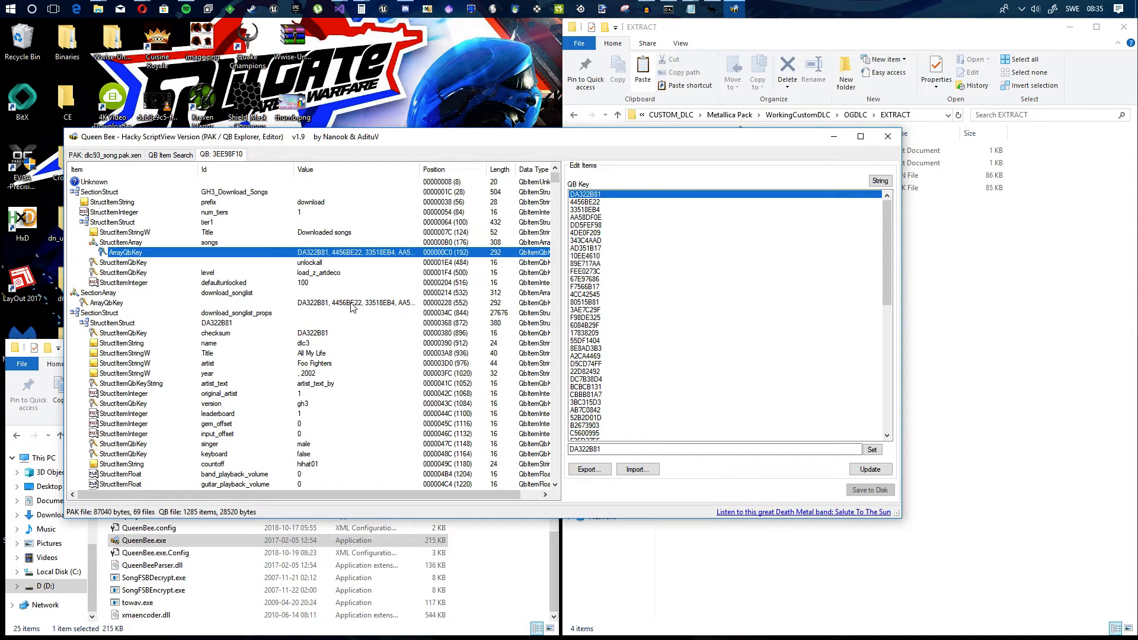
left_click(352, 304)
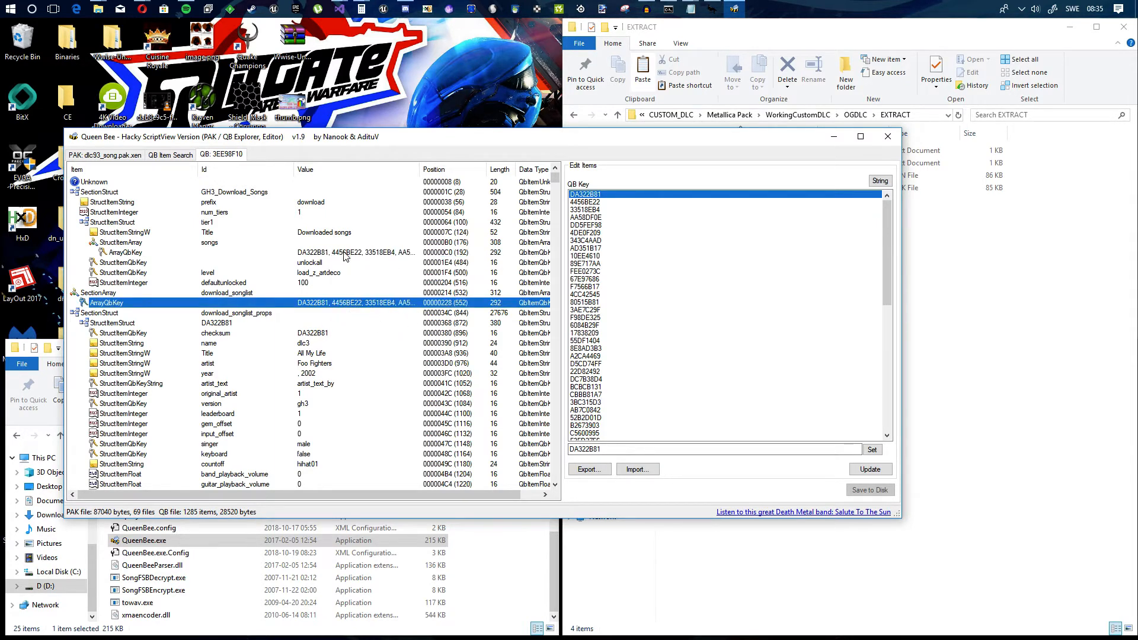
left_click(588, 469)
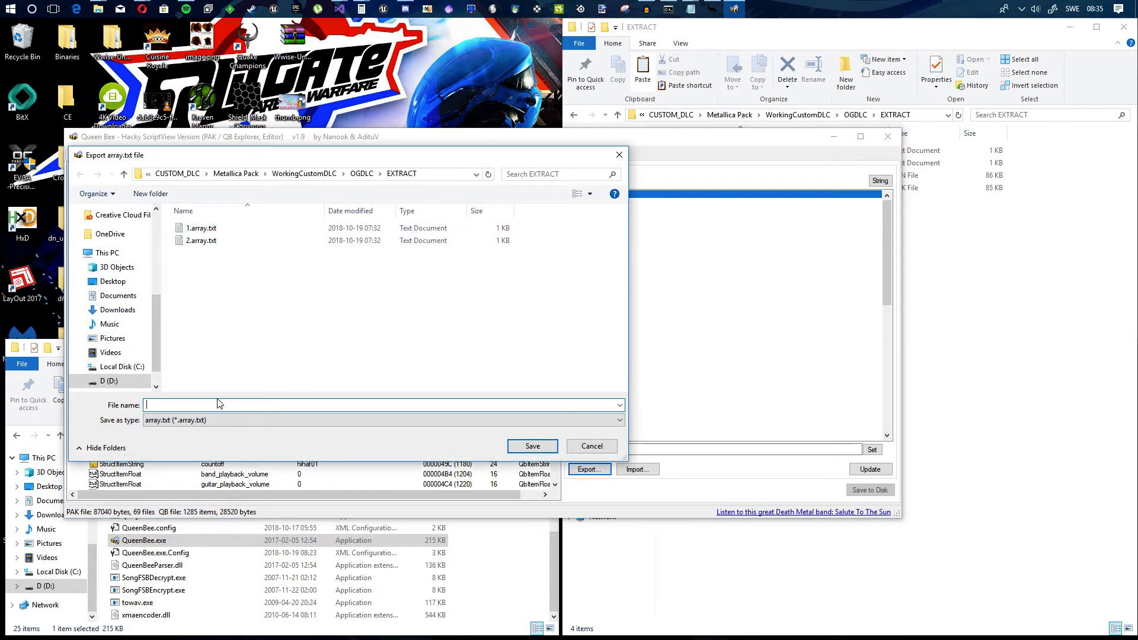
left_click(591, 446)
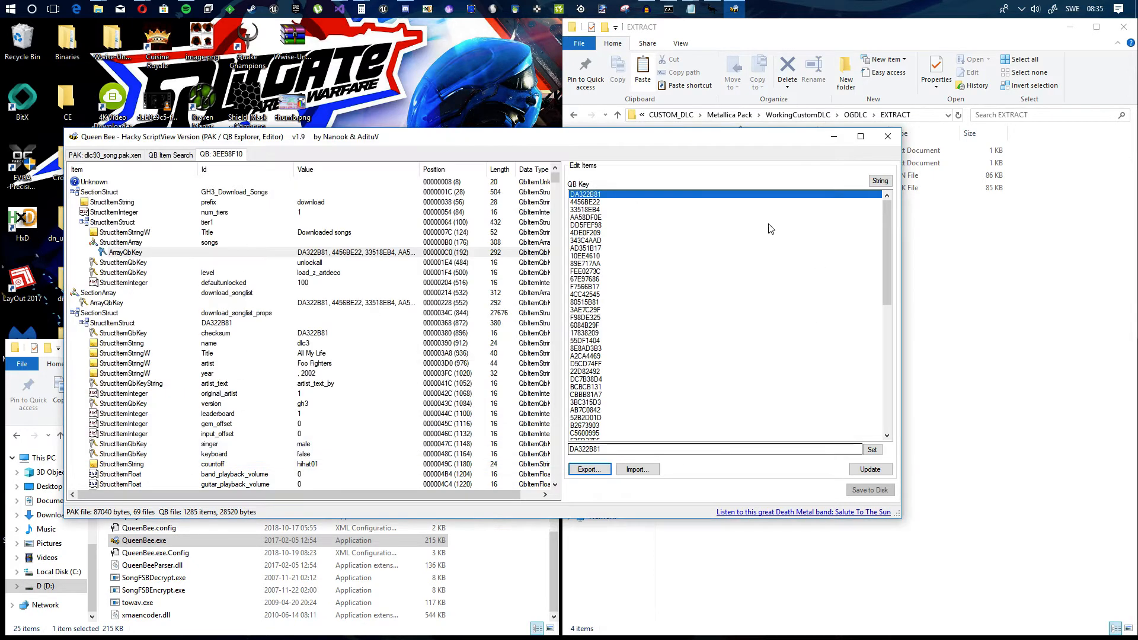
left_click(326, 304)
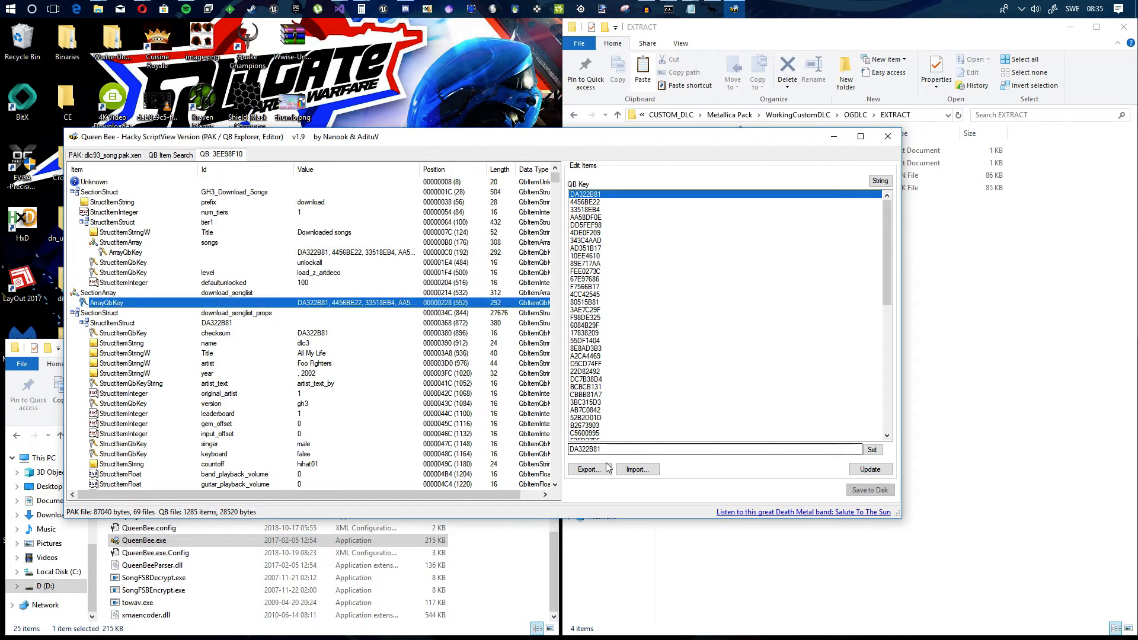
left_click(589, 469)
type("2")
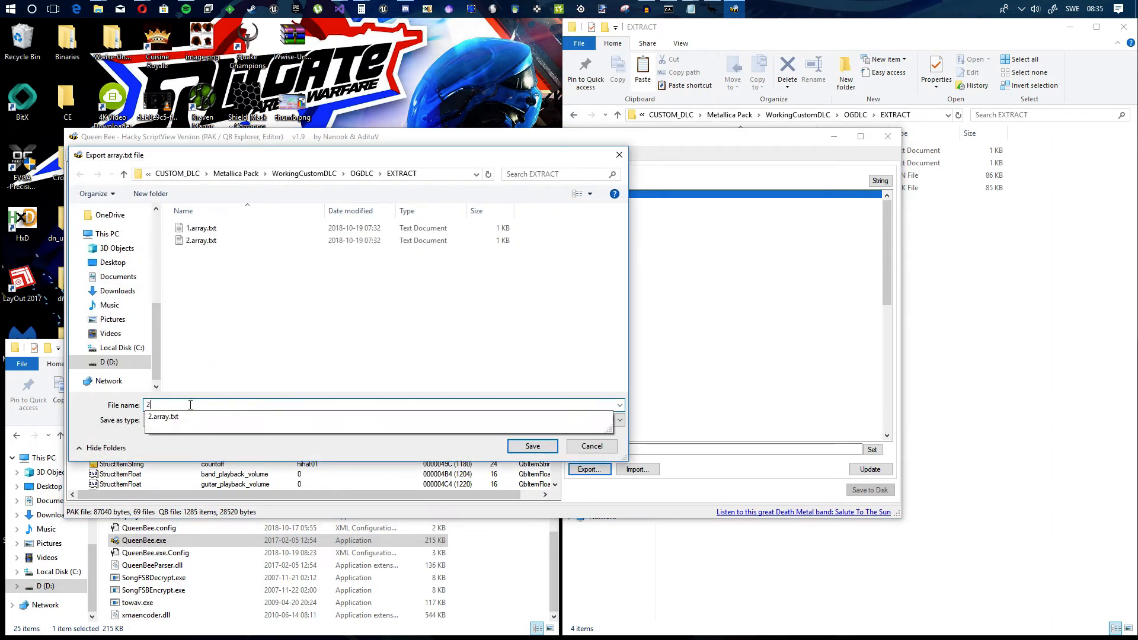
left_click(593, 446)
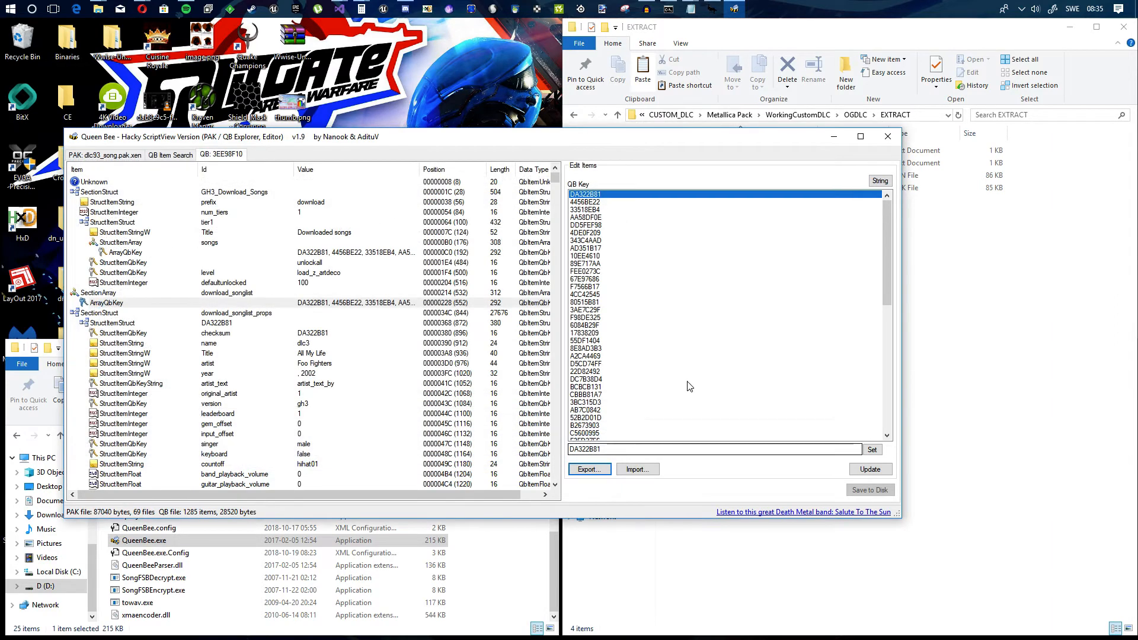
left_click(729, 188)
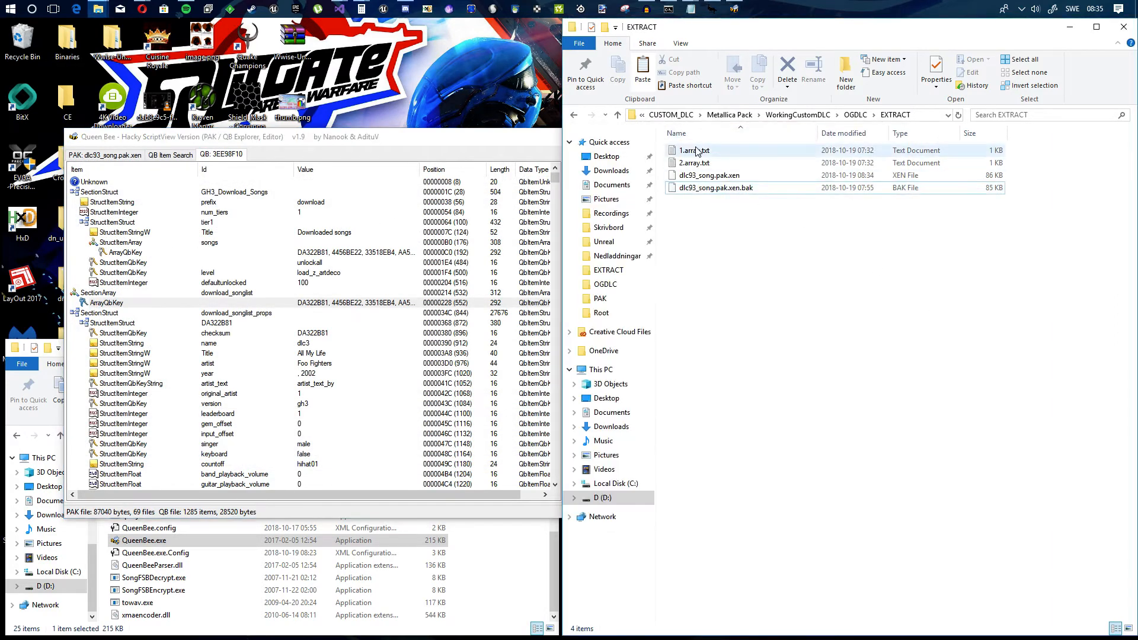
left_click(358, 140)
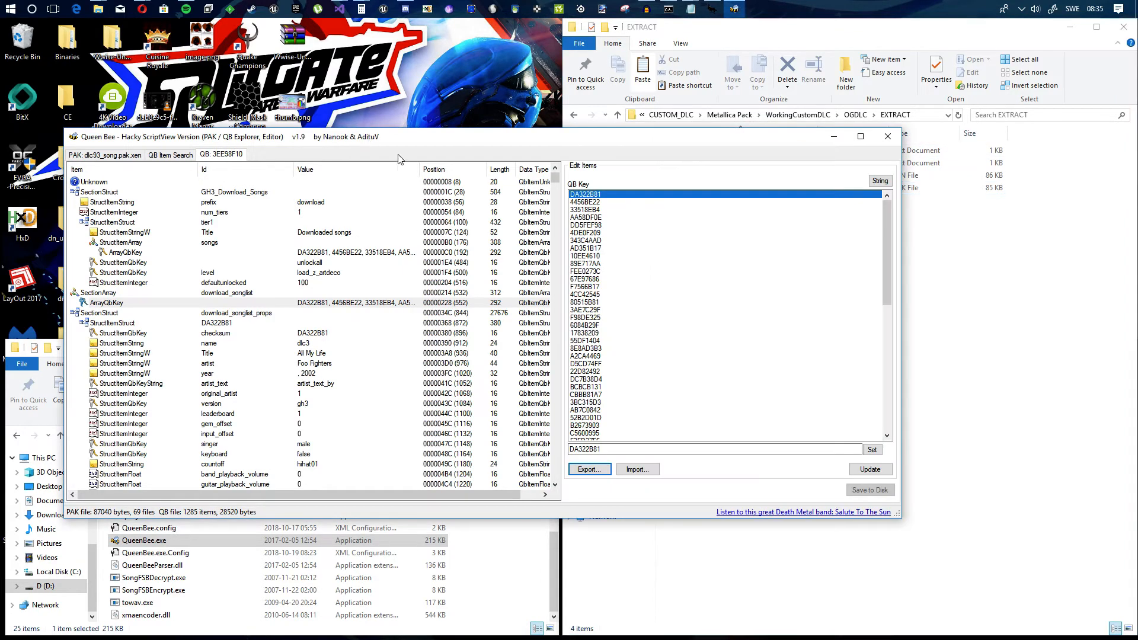
Step: Copy the checksum QB key value from the valleyofthedamned song struct at the end of the 3EE98F10 file
left_click_drag(555, 178, 555, 477)
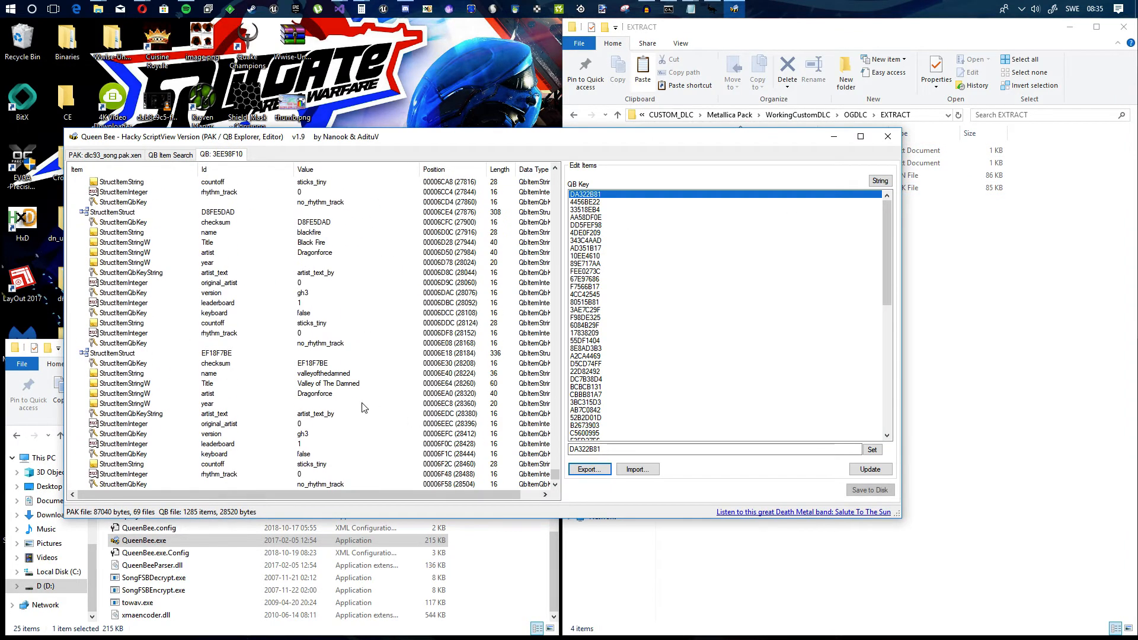
left_click(220, 354)
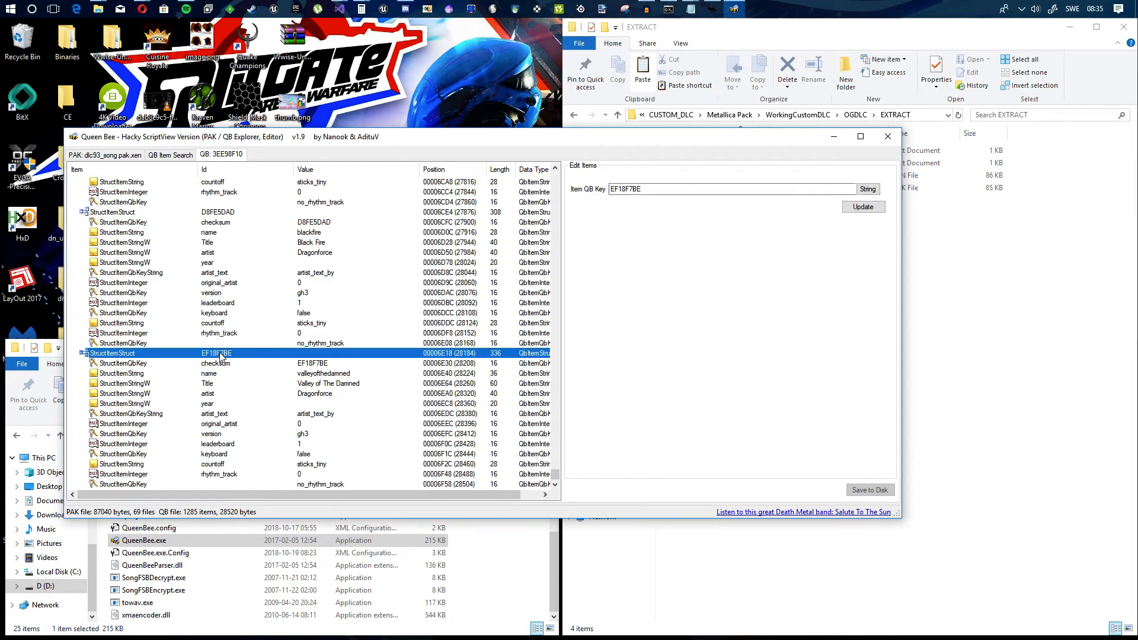
left_click(321, 364)
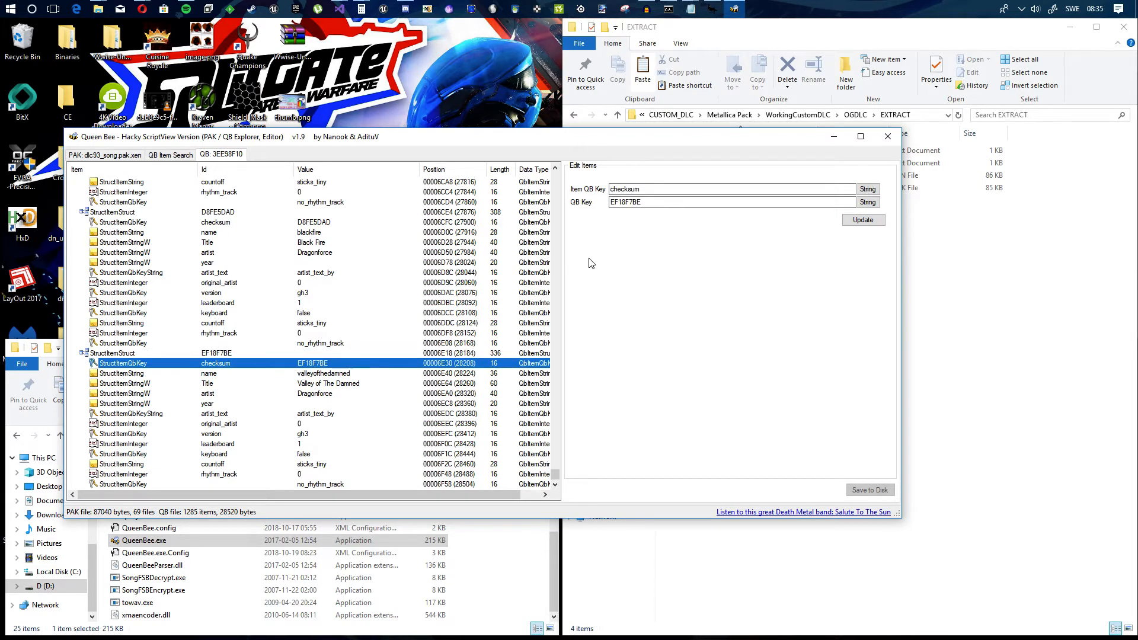
double_click(655, 202)
key("ctrl+c")
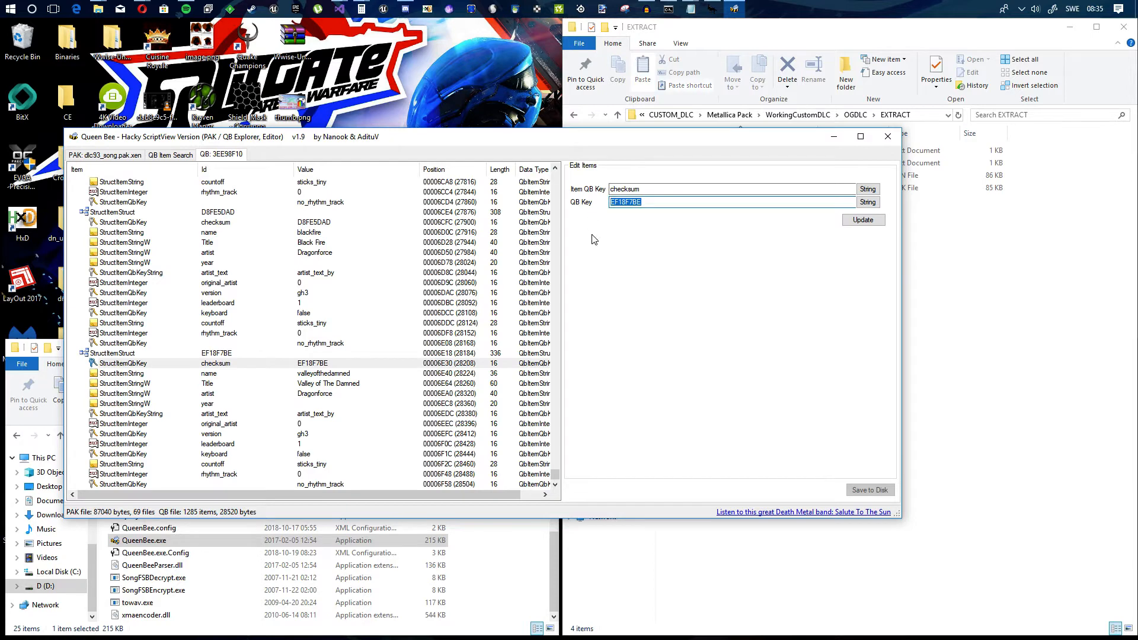
left_click(966, 271)
double_click(709, 152)
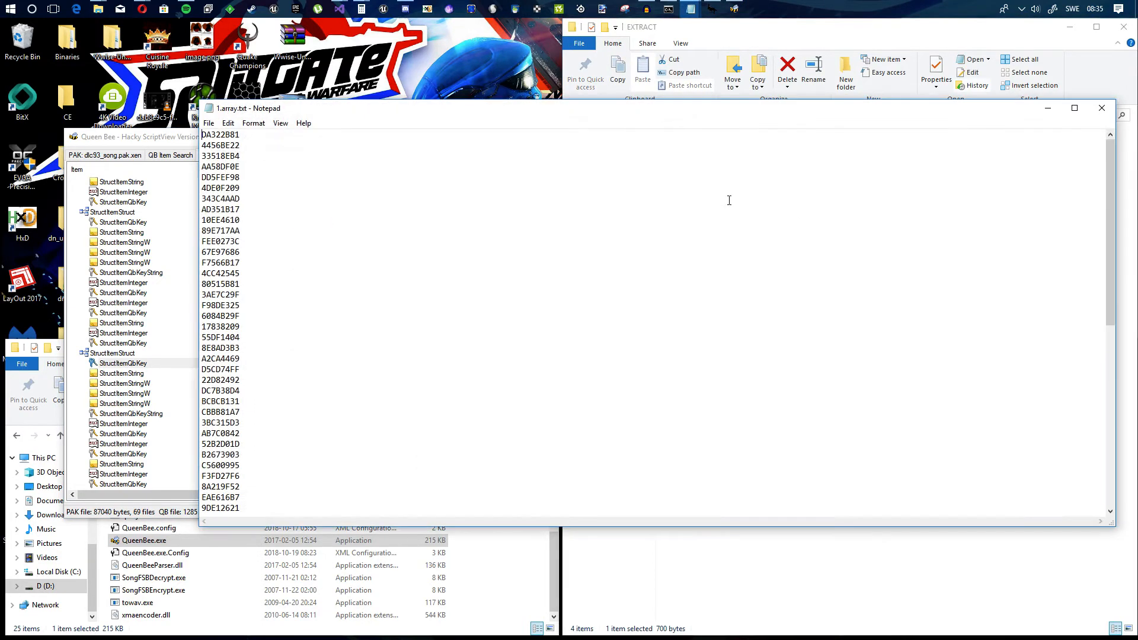
left_click_drag(872, 110, 804, 96)
scroll(940, 195, "down", 12)
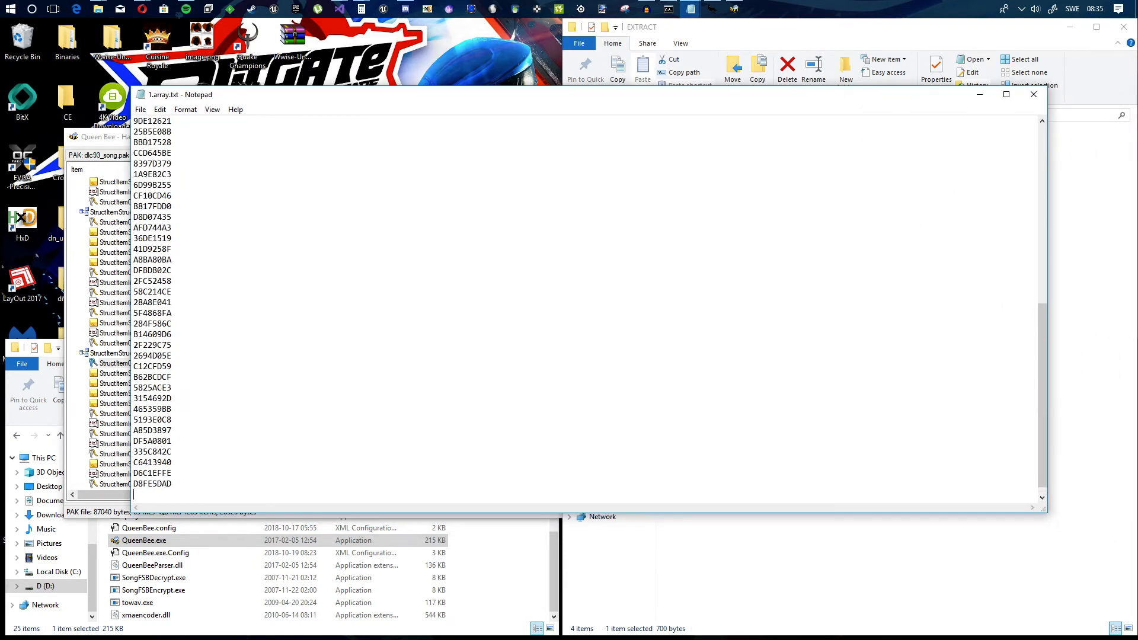
key("Return")
key("ctrl+v")
left_click(141, 110)
left_click(155, 149)
left_click(1036, 96)
Step: Add the key EF18F7BE at the end of 2.array.txt, then save and close the file
double_click(696, 163)
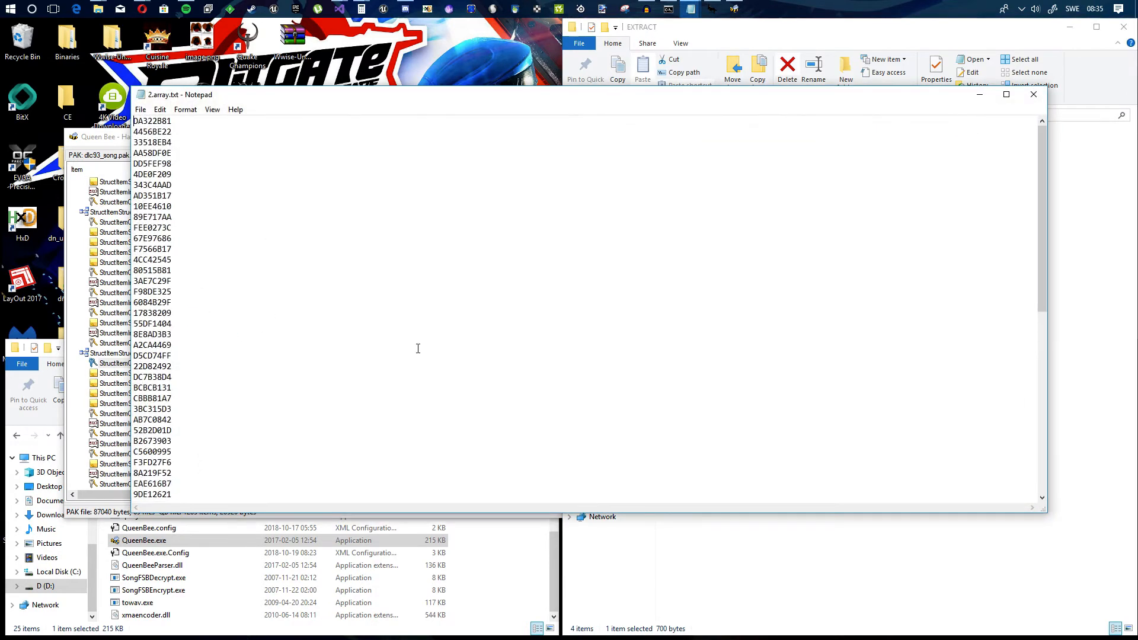
scroll(274, 404, "down", 12)
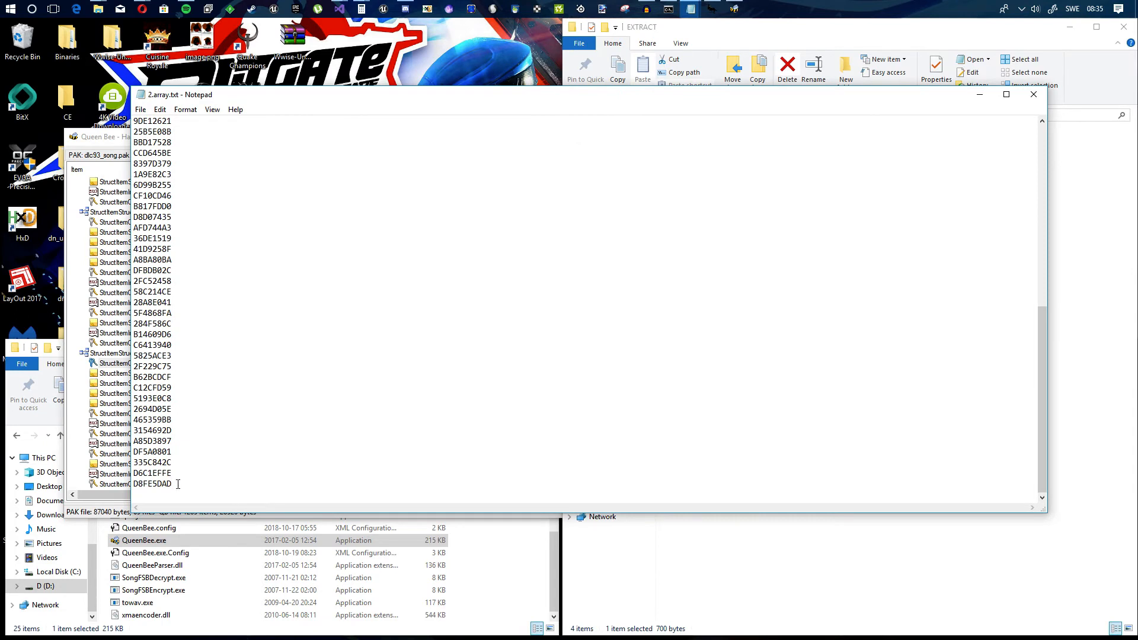
key("ctrl+v")
left_click(141, 110)
left_click(155, 148)
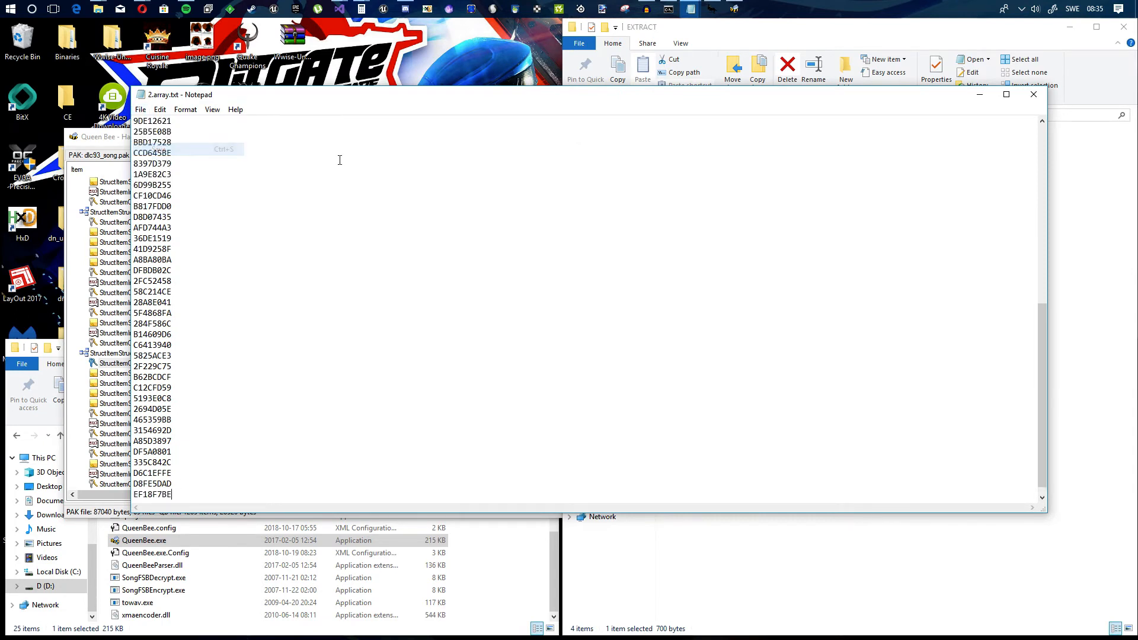
left_click(1030, 97)
Step: In Queen Bee, import 1.array.txt into the ArrayQbKey of the songs array under tier1
left_click(391, 156)
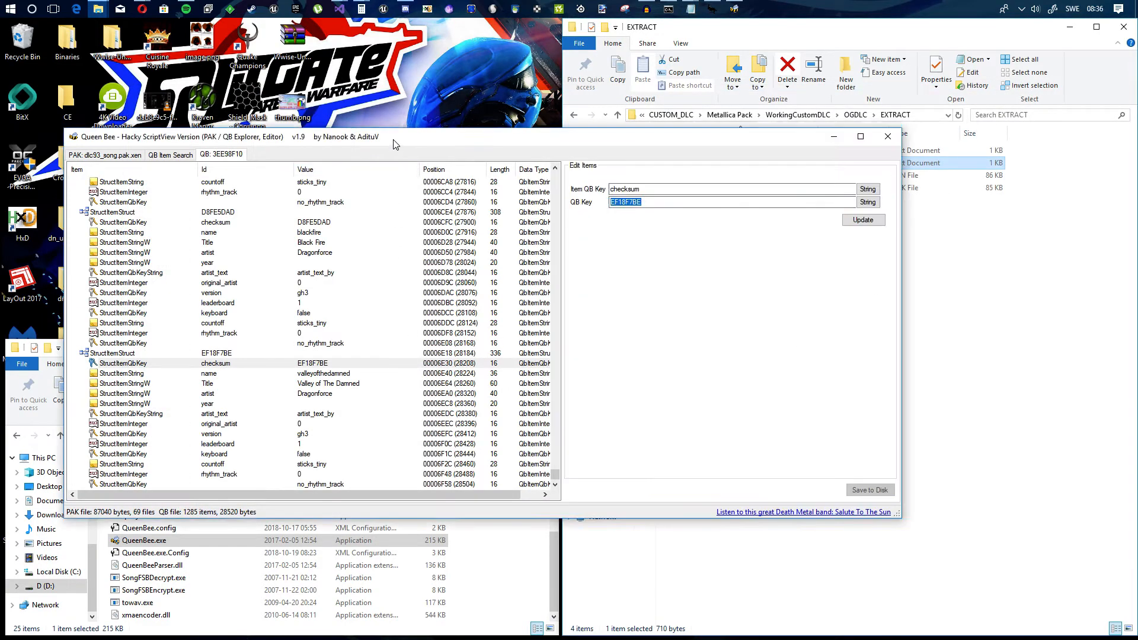
left_click_drag(556, 472, 556, 174)
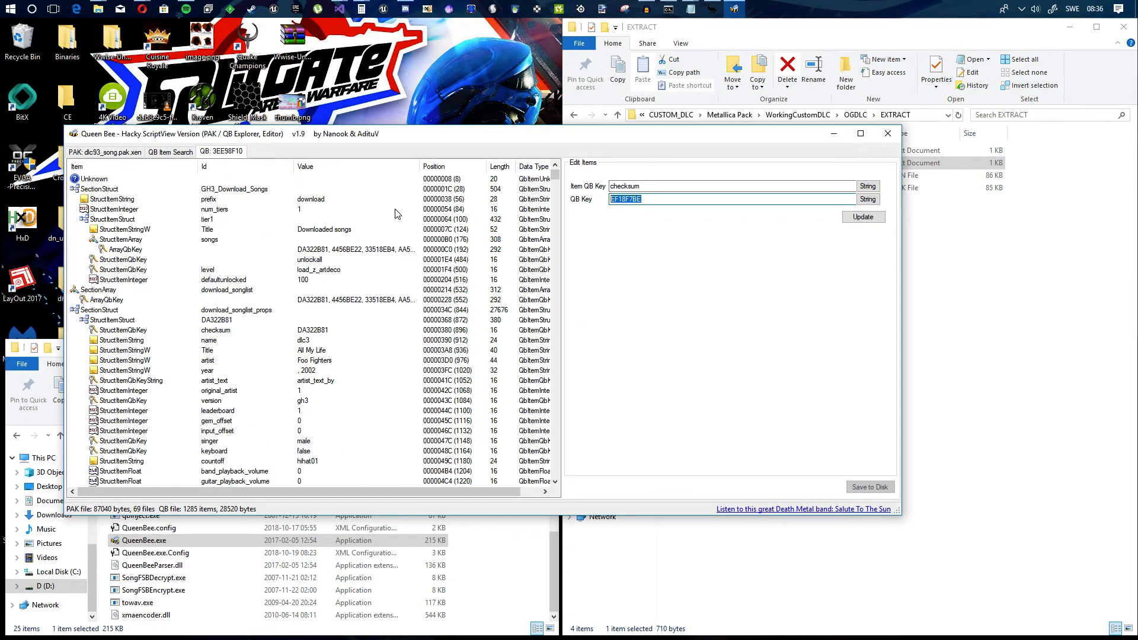
left_click(368, 250)
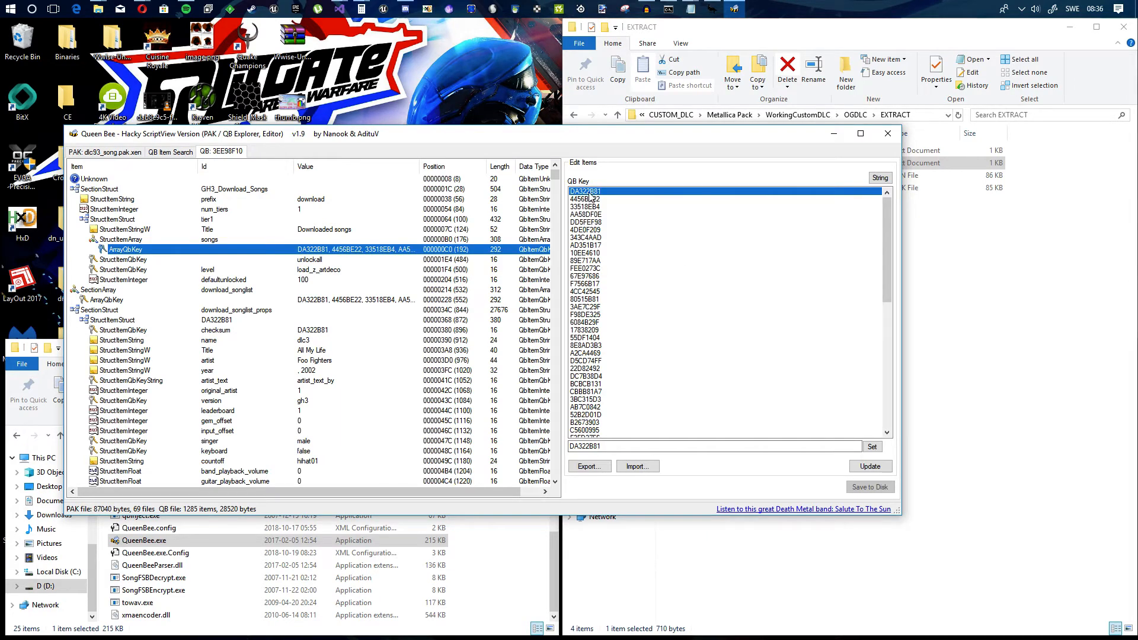
left_click(638, 466)
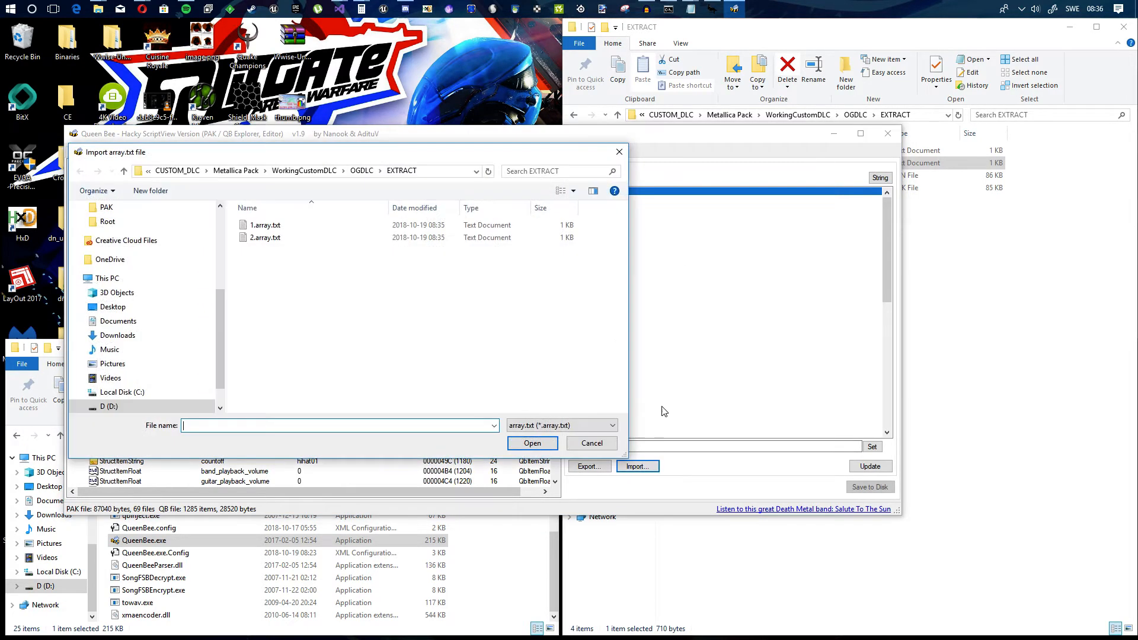
double_click(267, 226)
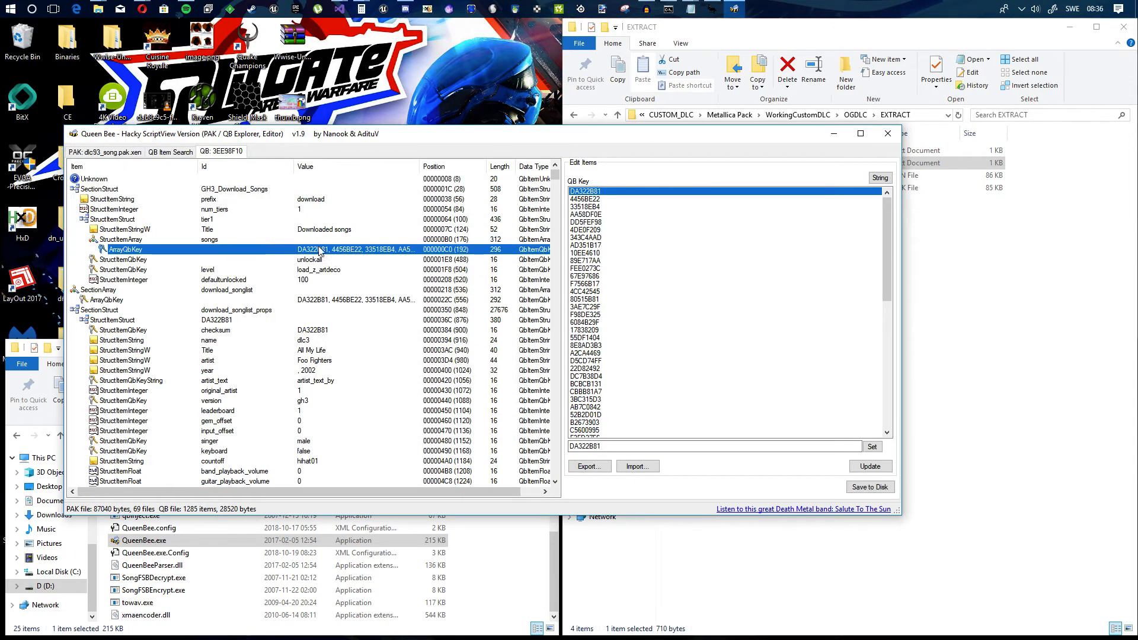
Step: Import 2.array.txt into the ArrayQbKey of download_songlist, then update it and save the QB file to disk
left_click(336, 301)
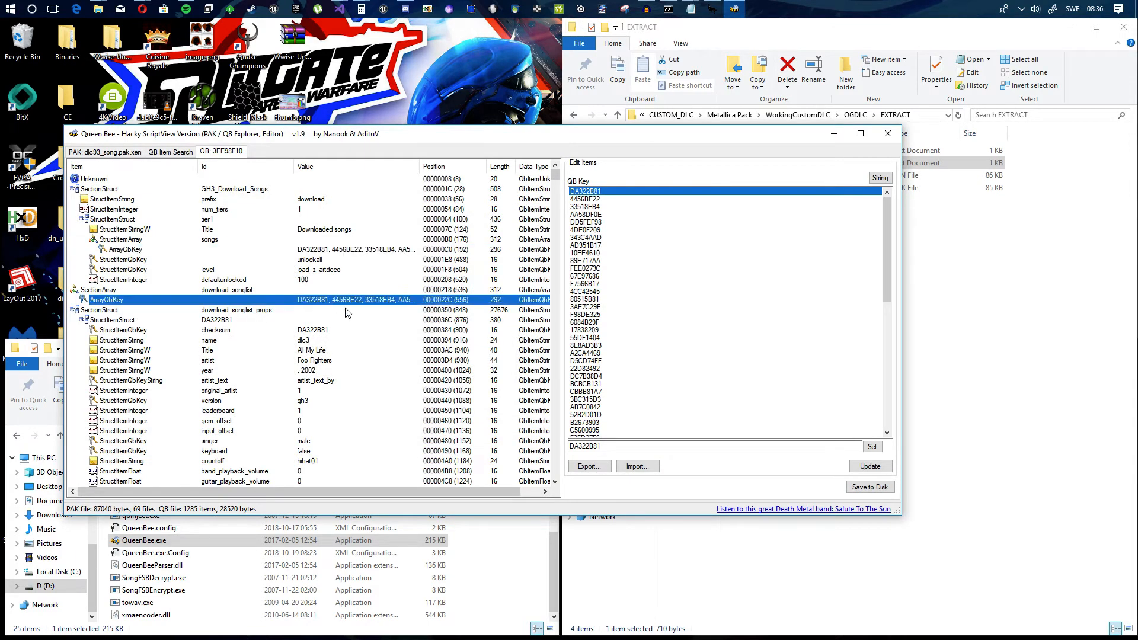
left_click(637, 467)
double_click(268, 239)
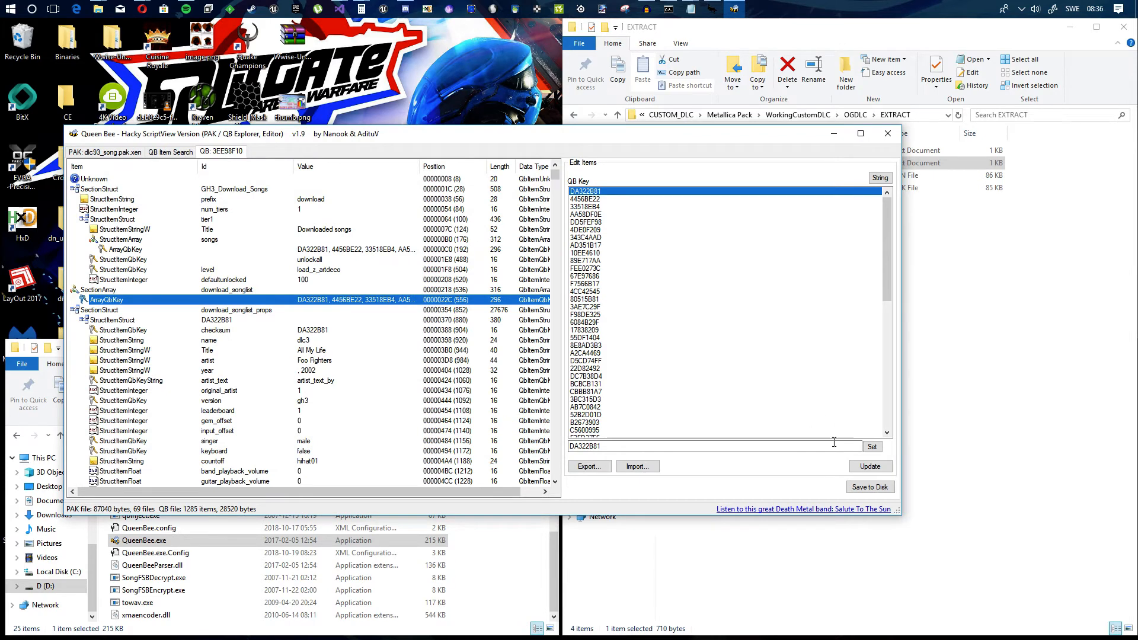
left_click(870, 467)
left_click(871, 487)
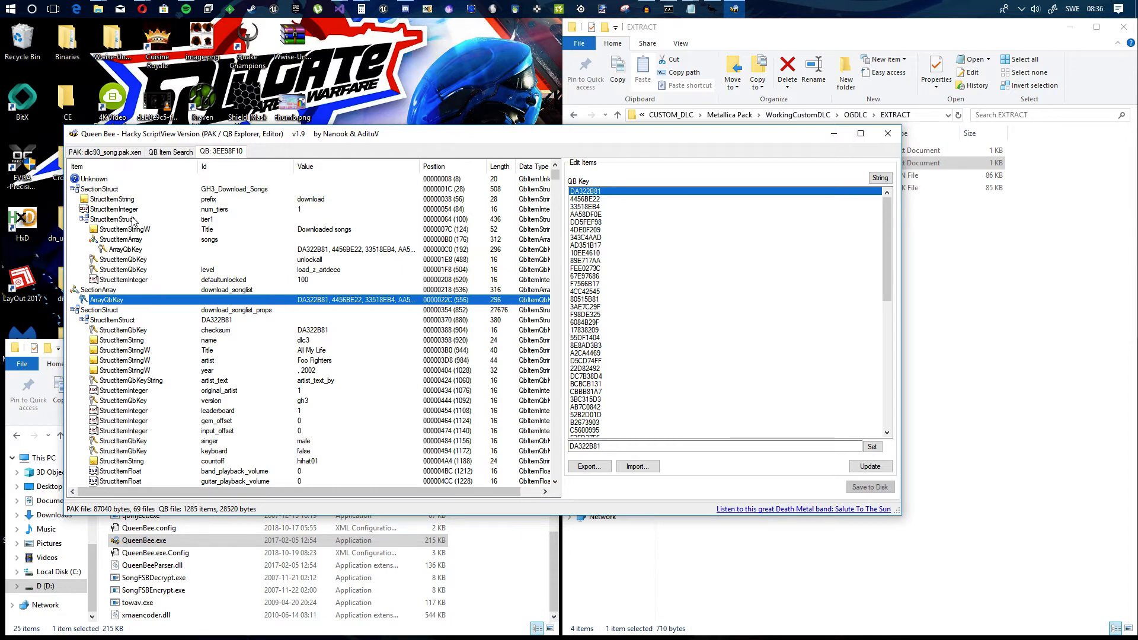
left_click(110, 190)
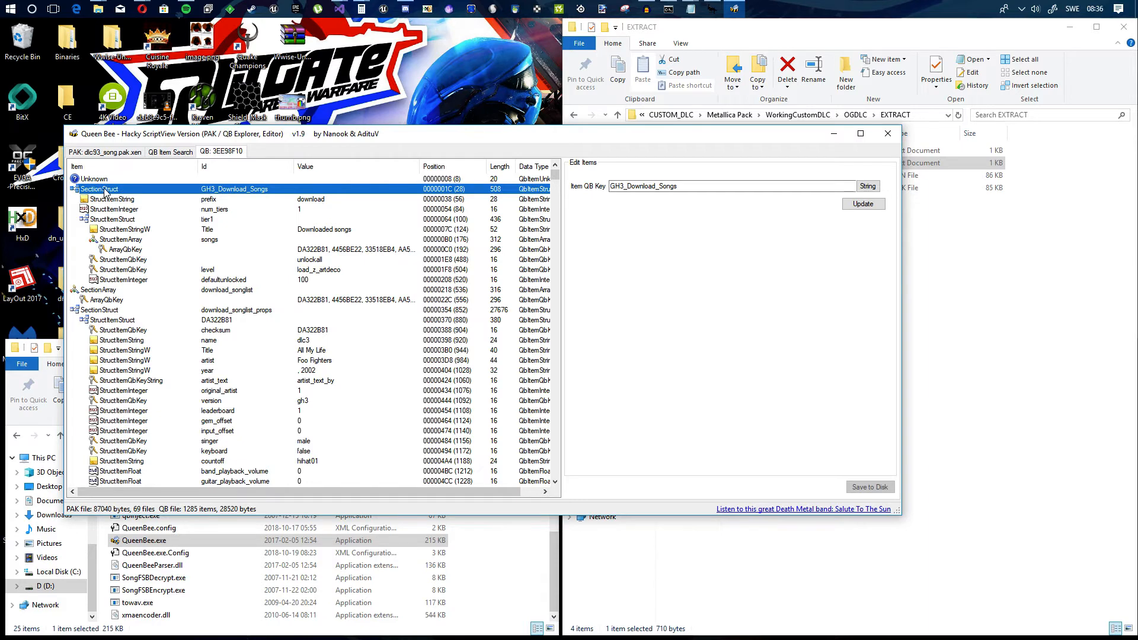
left_click(127, 220)
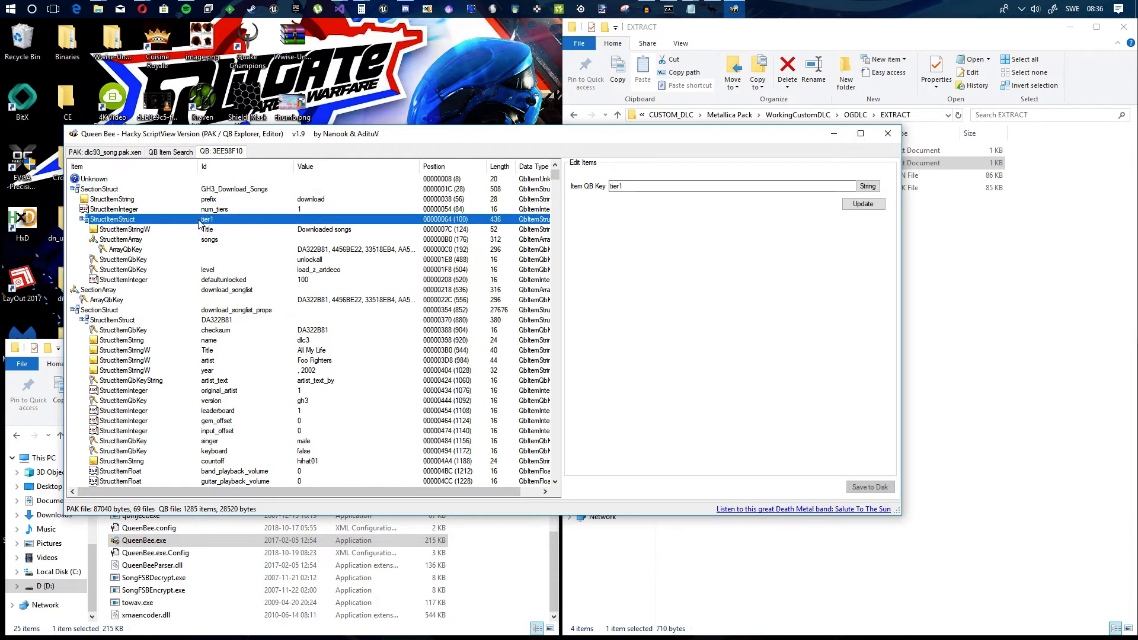
right_click(112, 218)
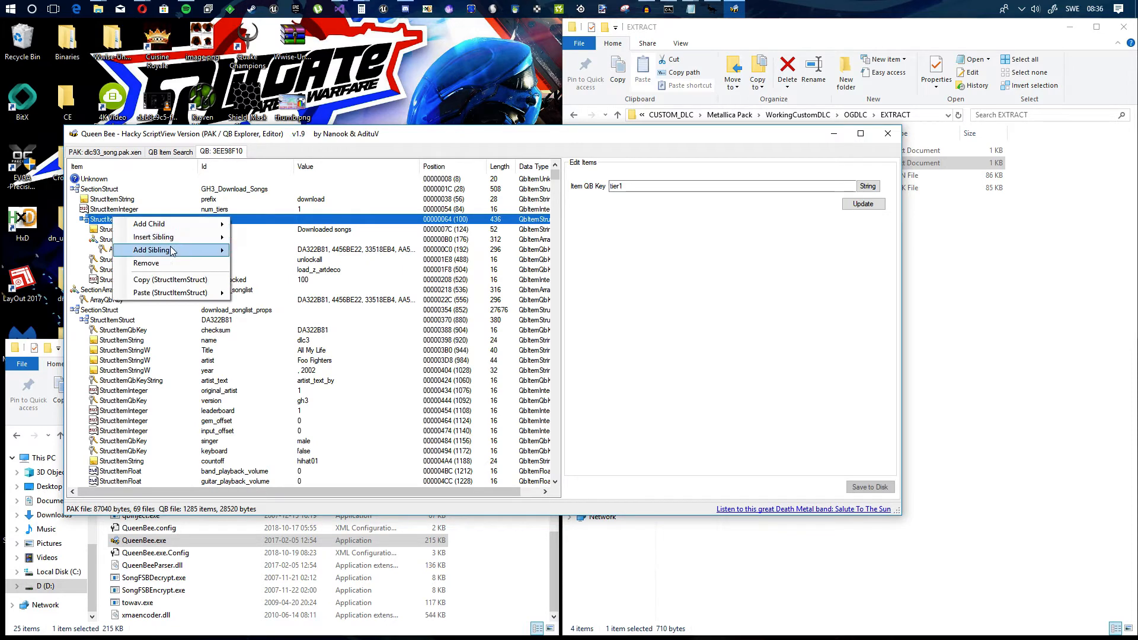
mouse_move(174, 224)
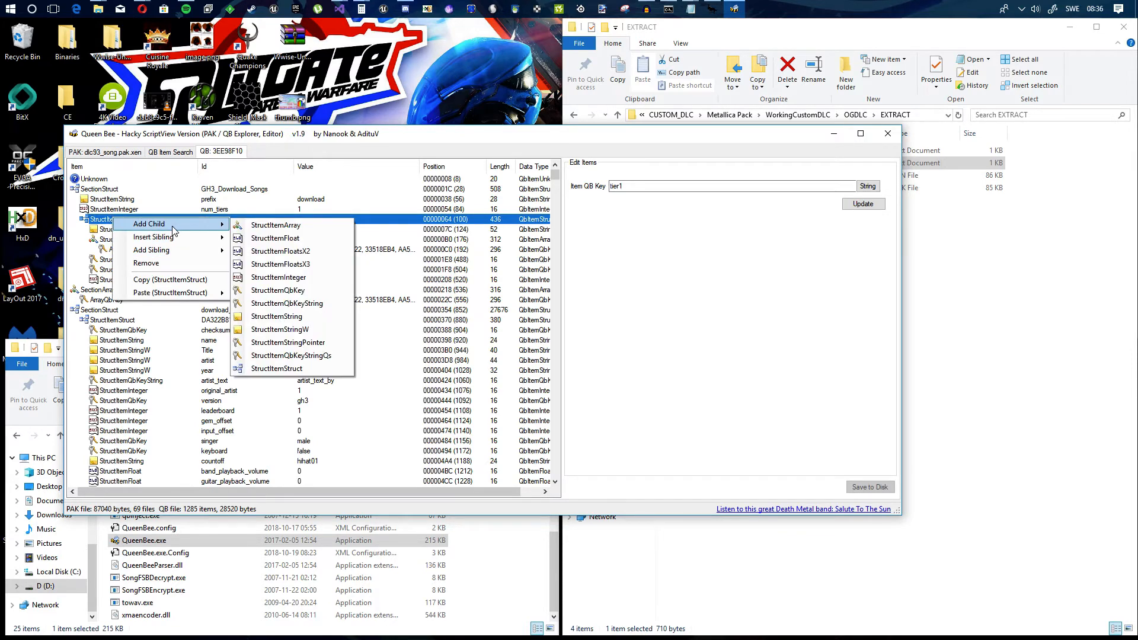
left_click(90, 248)
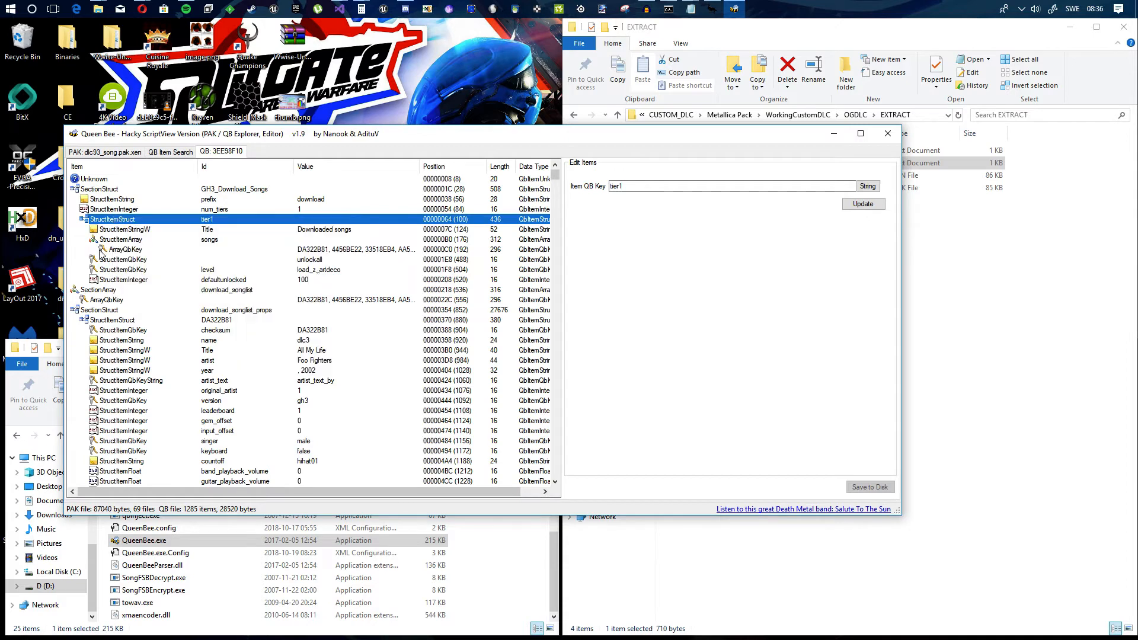
left_click(117, 281)
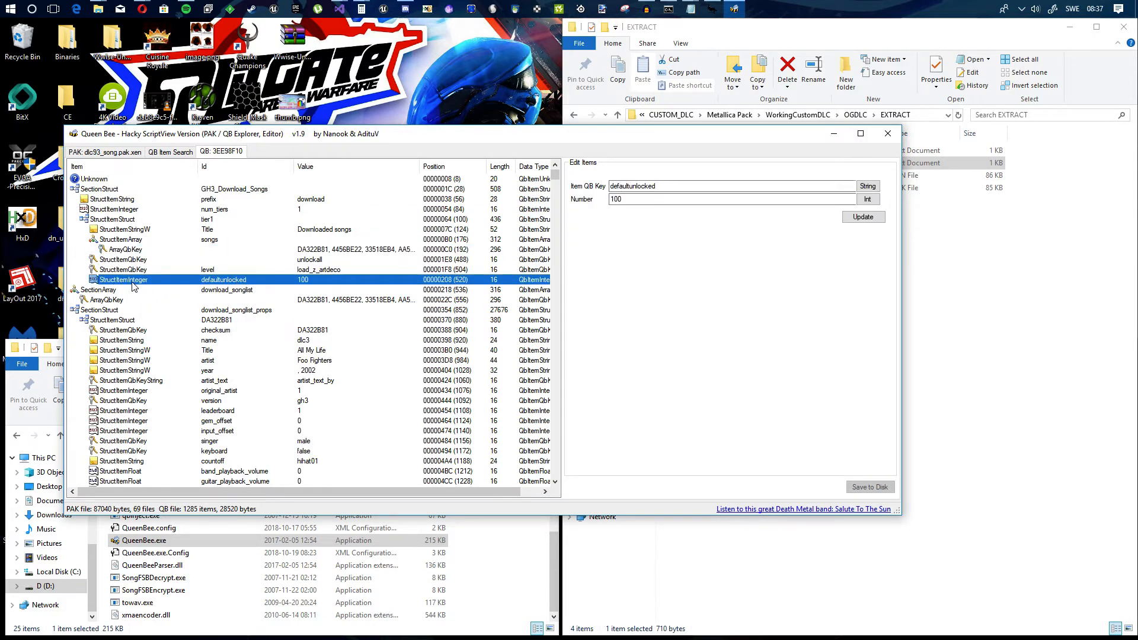
Step: Add a StructItemInteger child to the tier1 struct
left_click(111, 219)
right_click(111, 219)
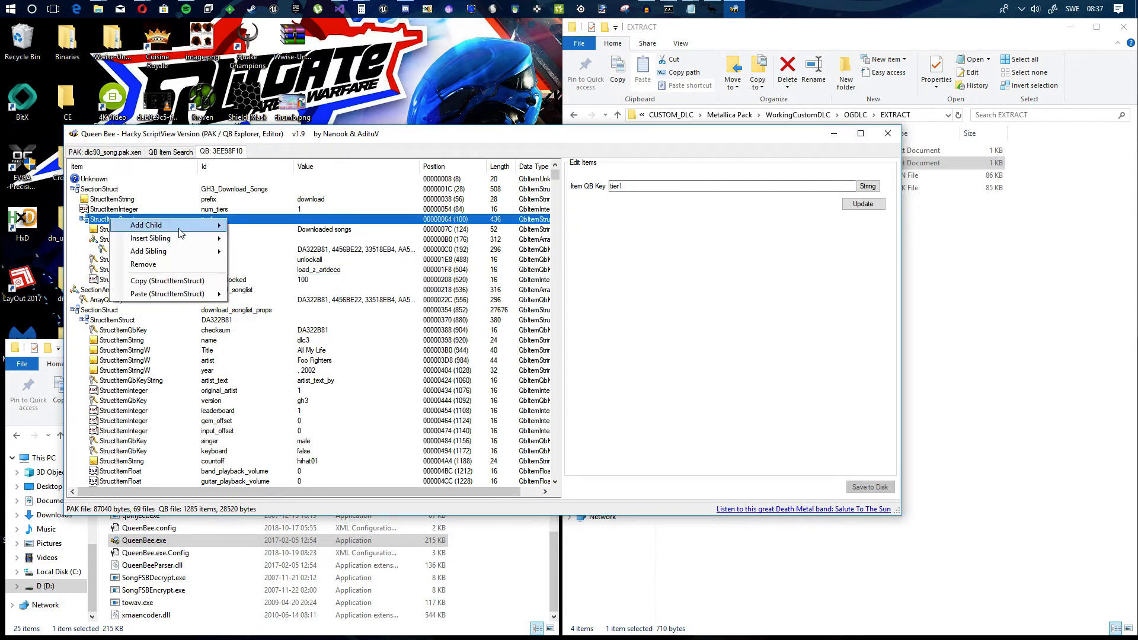
mouse_move(186, 225)
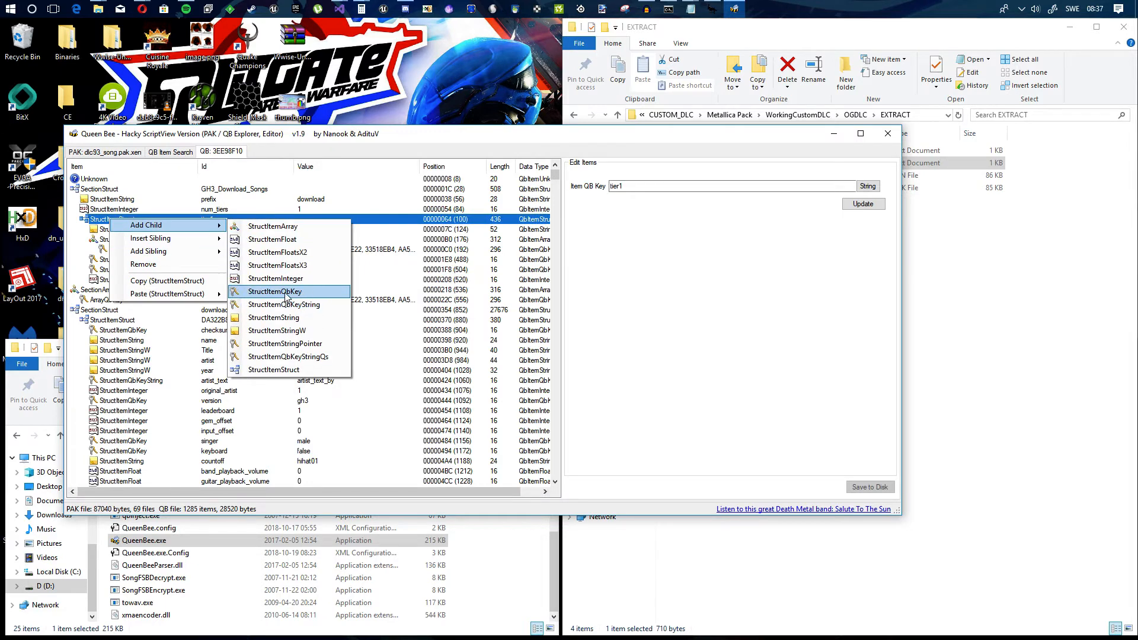
left_click(278, 282)
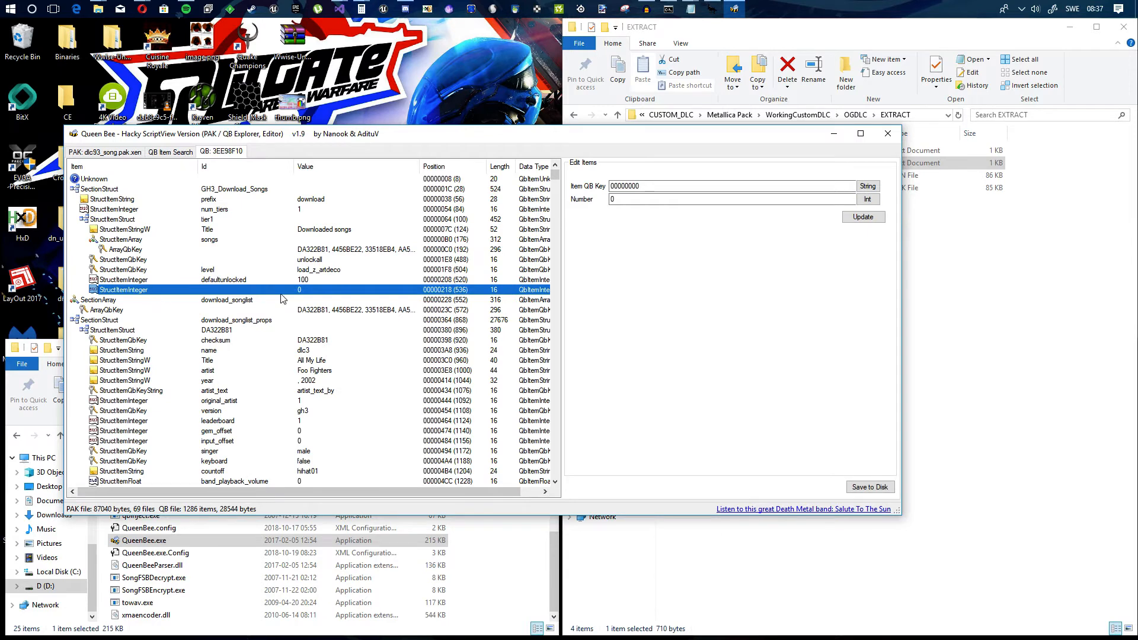
Step: Compare the key and number of the defaultunlocked item with those of the blank StructItemInteger under tier1
left_click(223, 280)
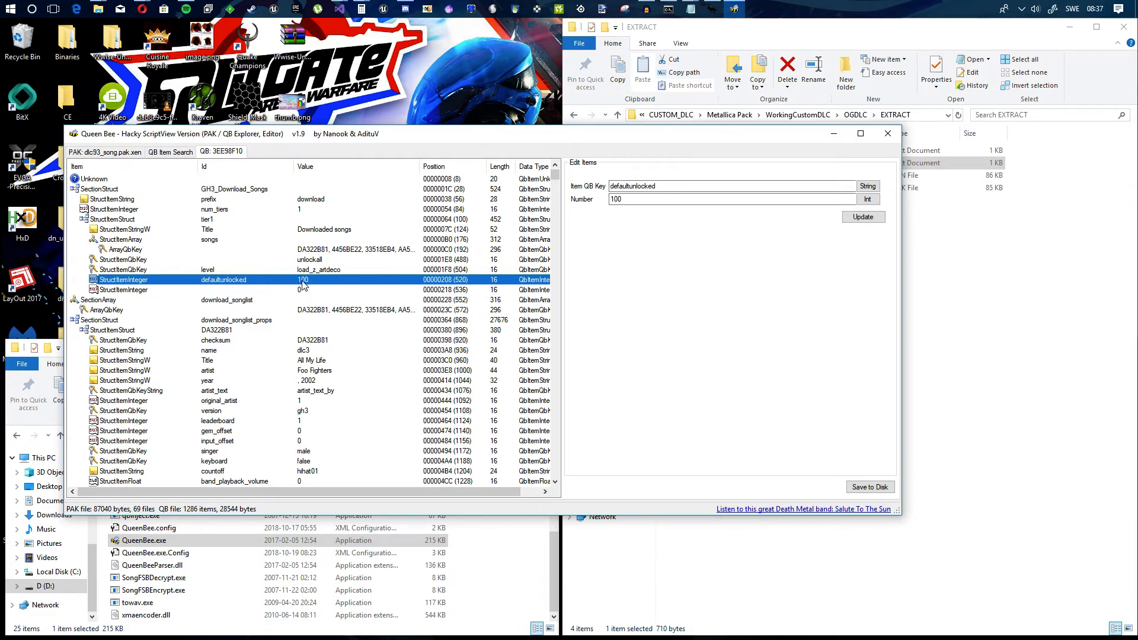
left_click(313, 260)
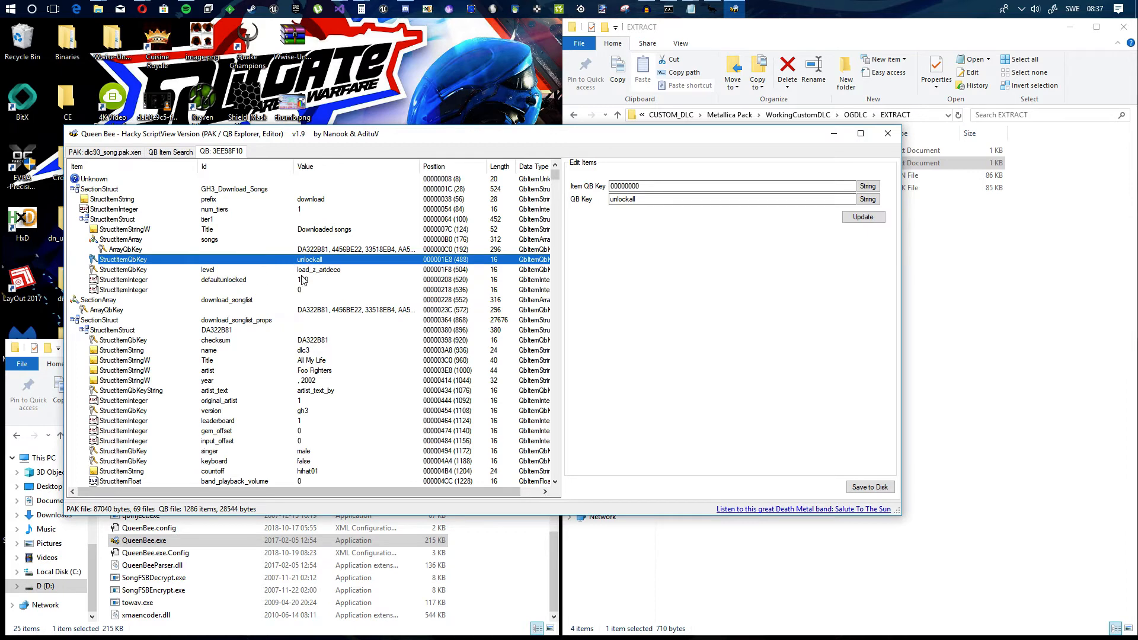
left_click(234, 289)
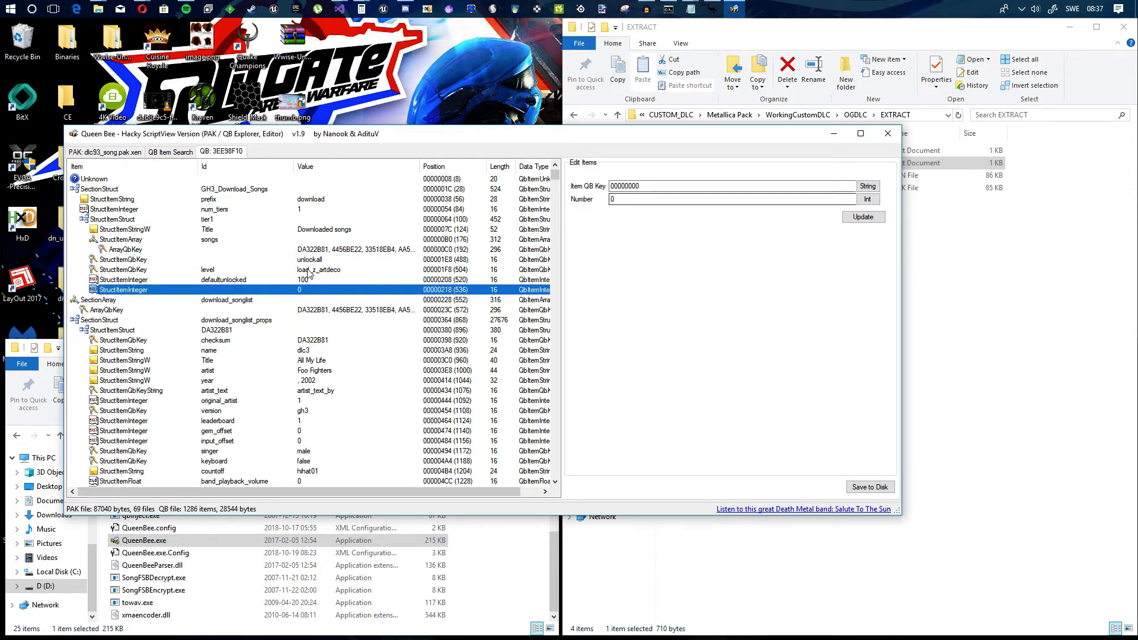
left_click(224, 280)
left_click_drag(662, 186, 609, 186)
left_click(671, 186)
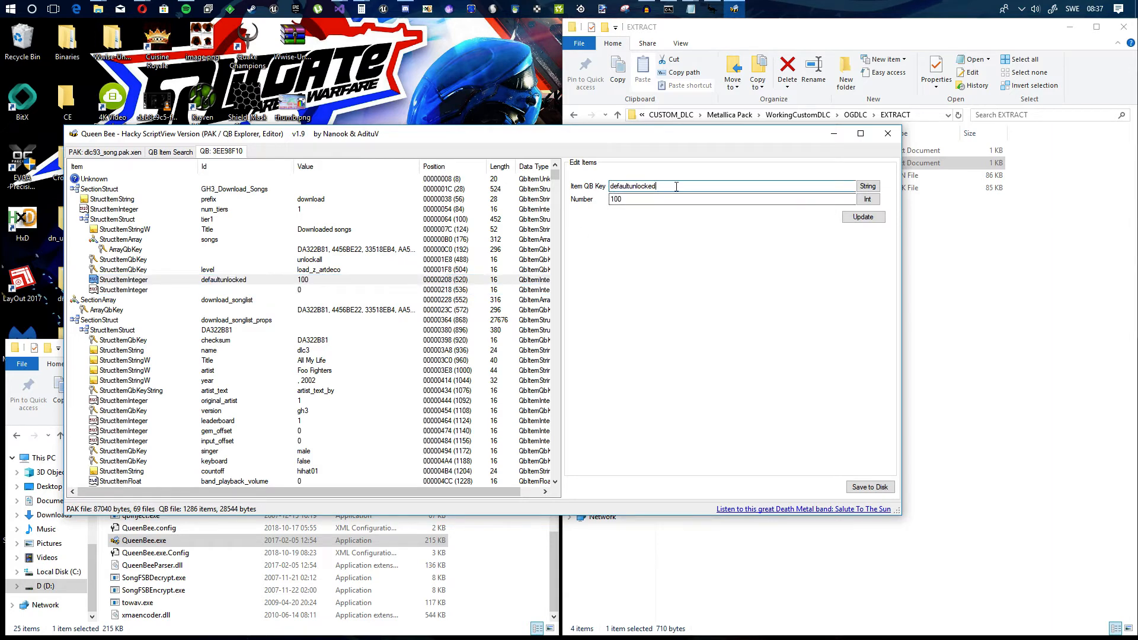
left_click(626, 199)
left_click_drag(676, 186, 602, 190)
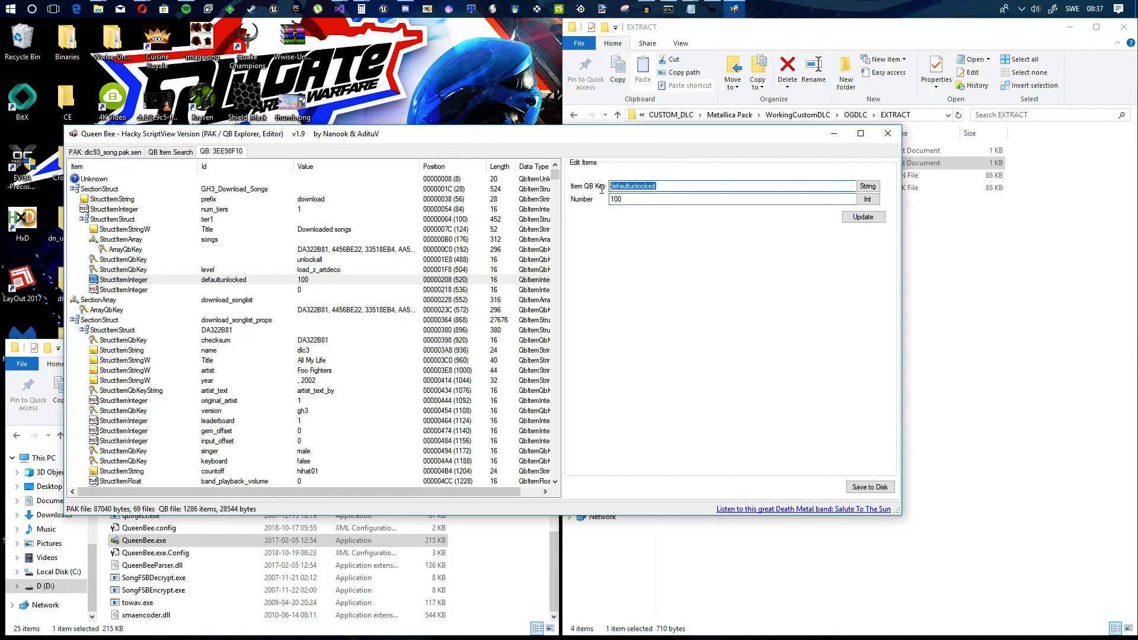
left_click(250, 291)
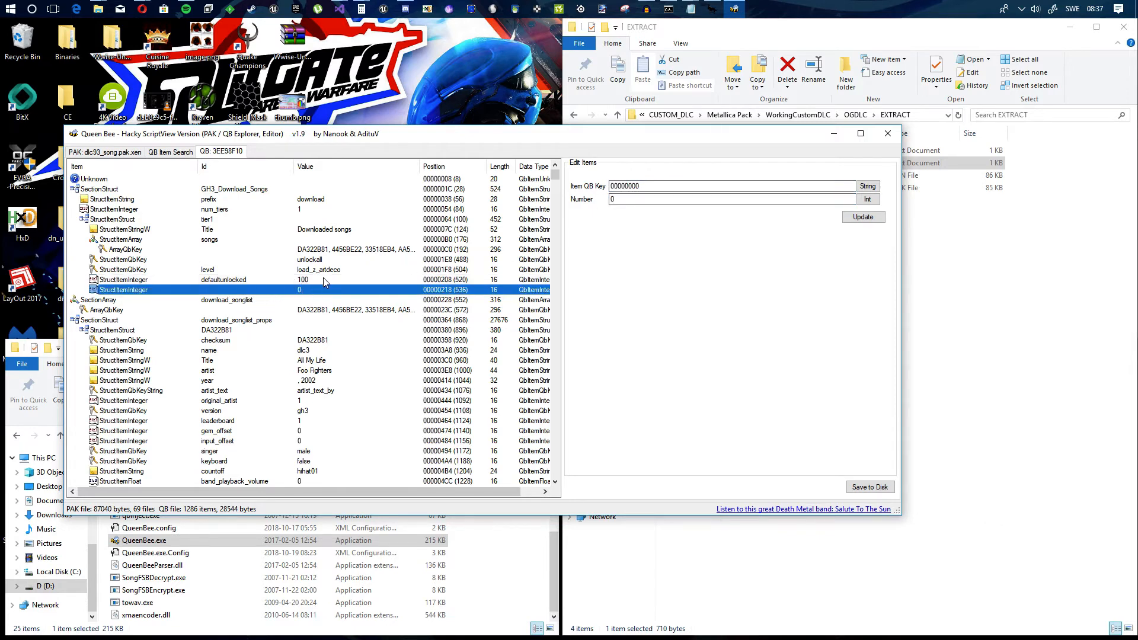
left_click(323, 278)
left_click(286, 291)
right_click(191, 291)
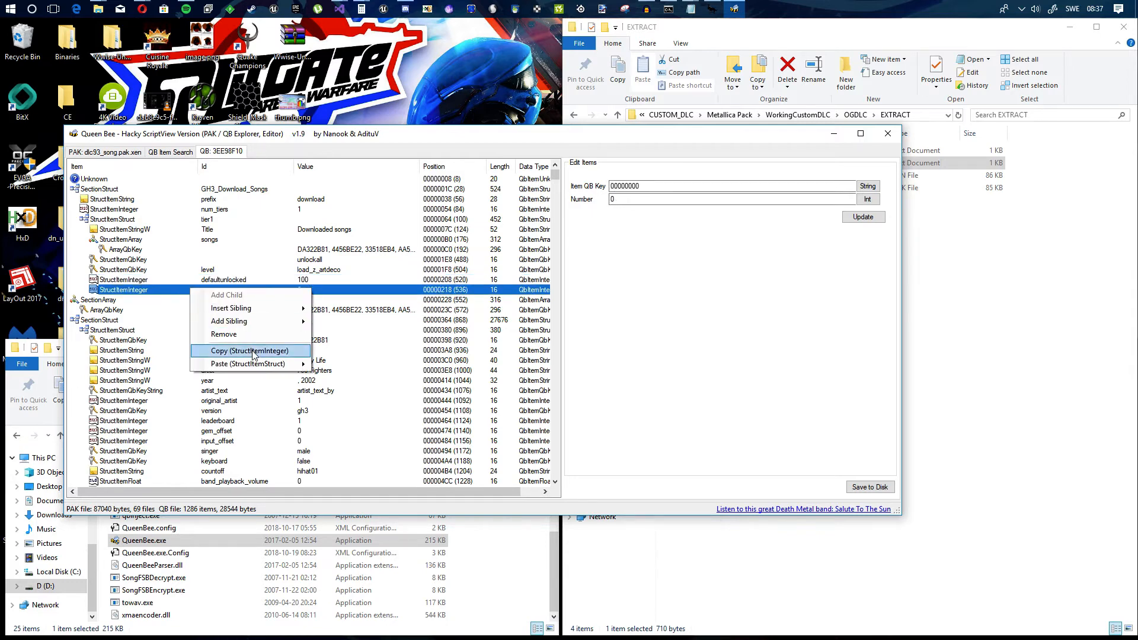
left_click(316, 283)
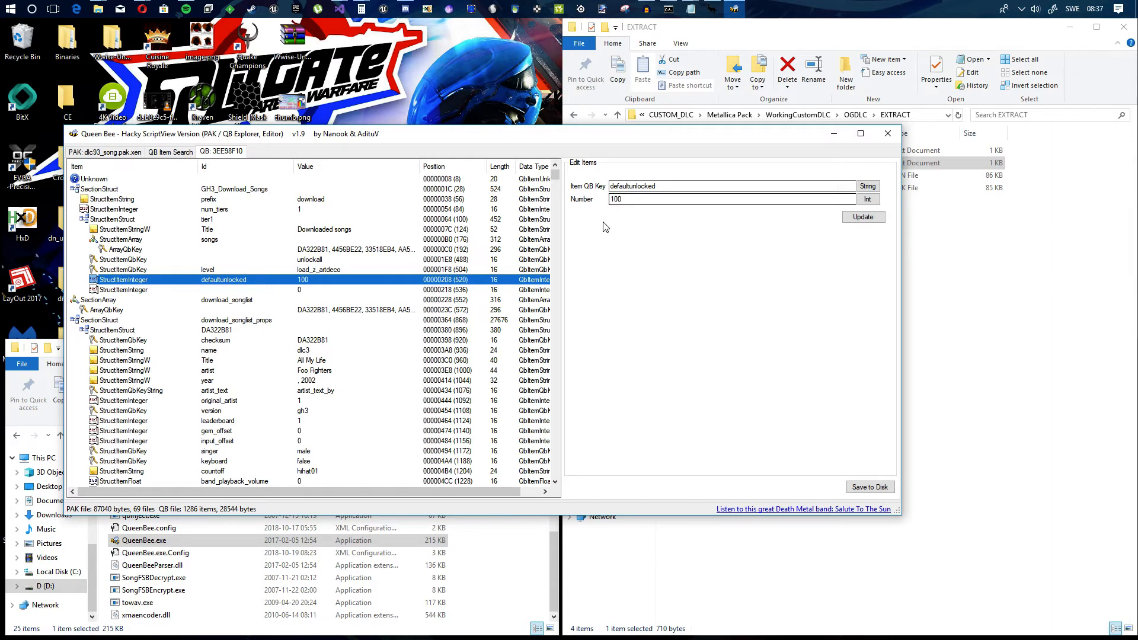
Step: Remove the blank StructItemInteger below defaultunlocked in the tier1 struct
left_click(232, 300)
left_click(198, 291)
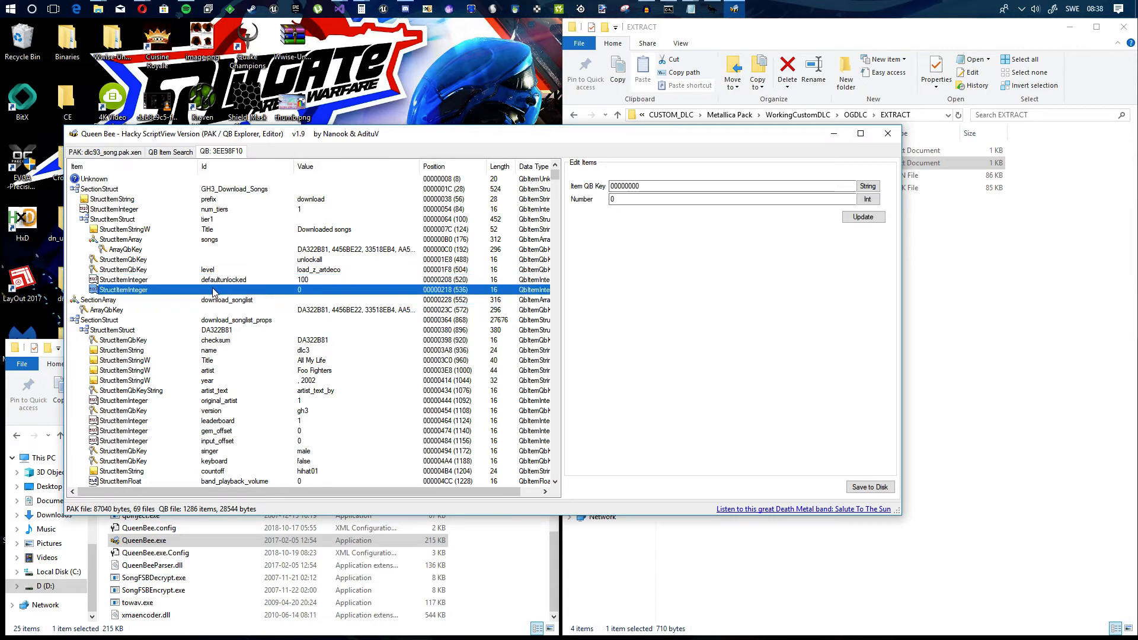
right_click(208, 290)
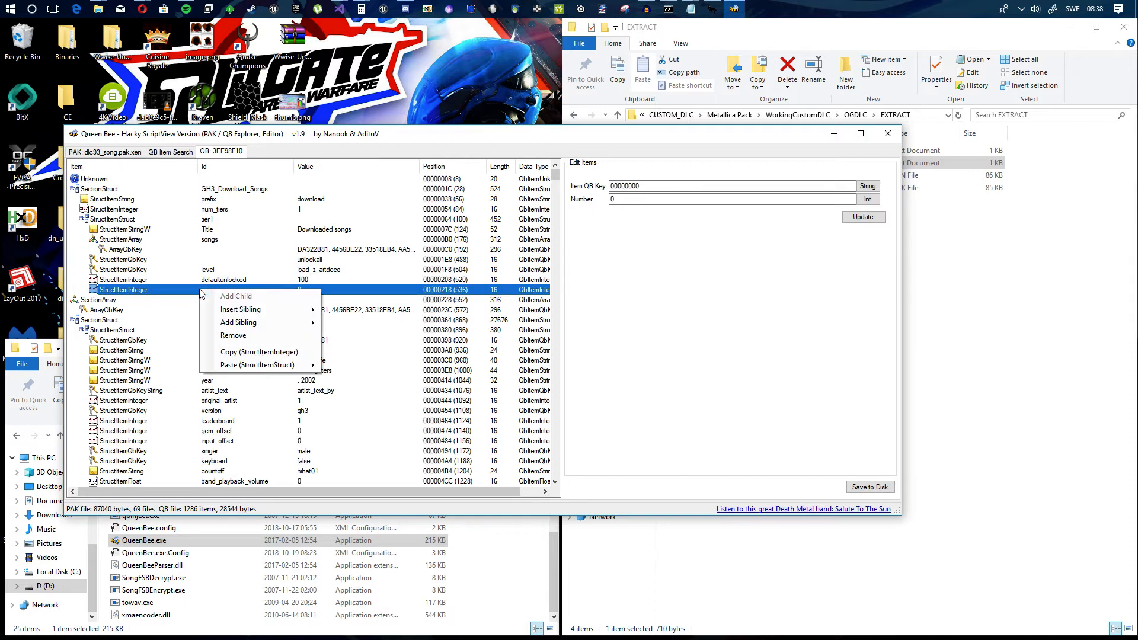
left_click(226, 338)
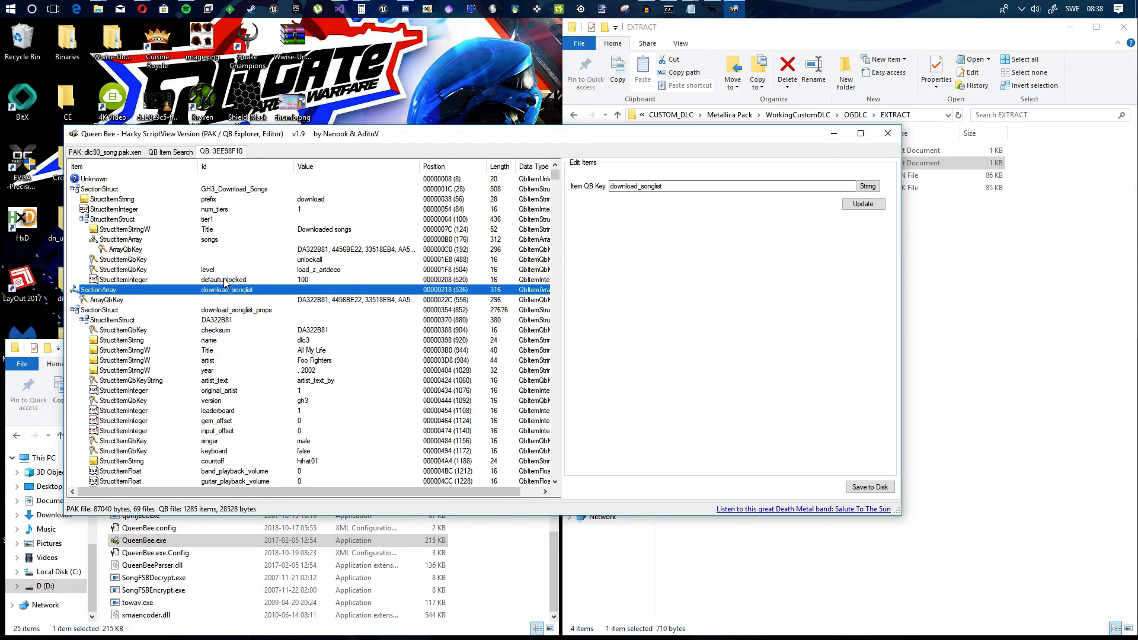
Step: Update the defaultunlocked item under tier1 and save the QB file to disk
left_click(259, 282)
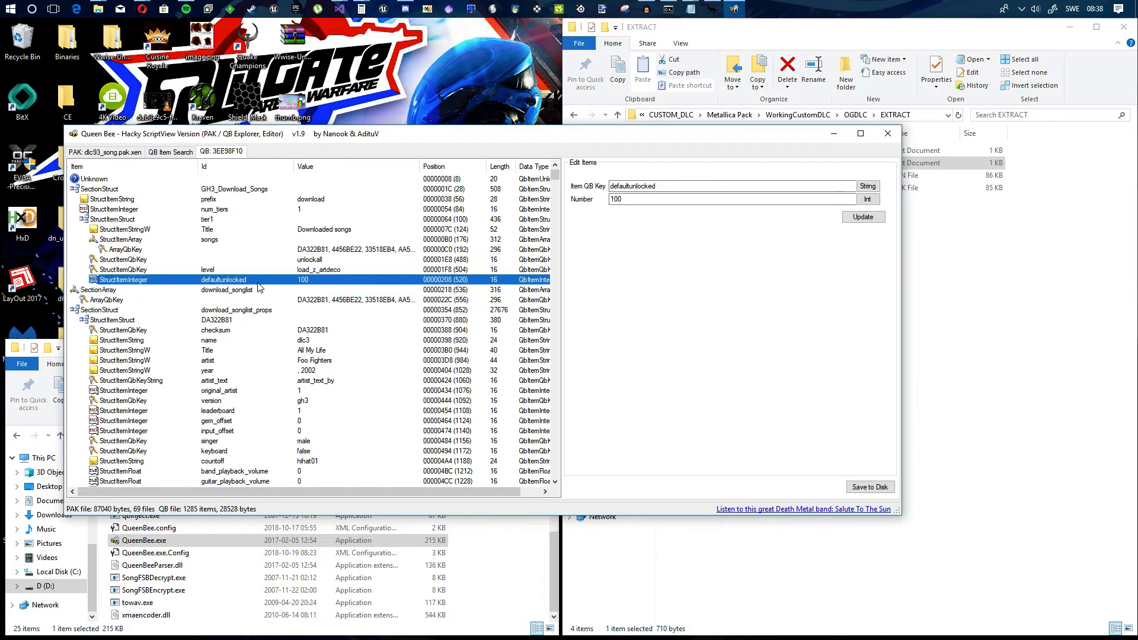
left_click(865, 220)
left_click(880, 486)
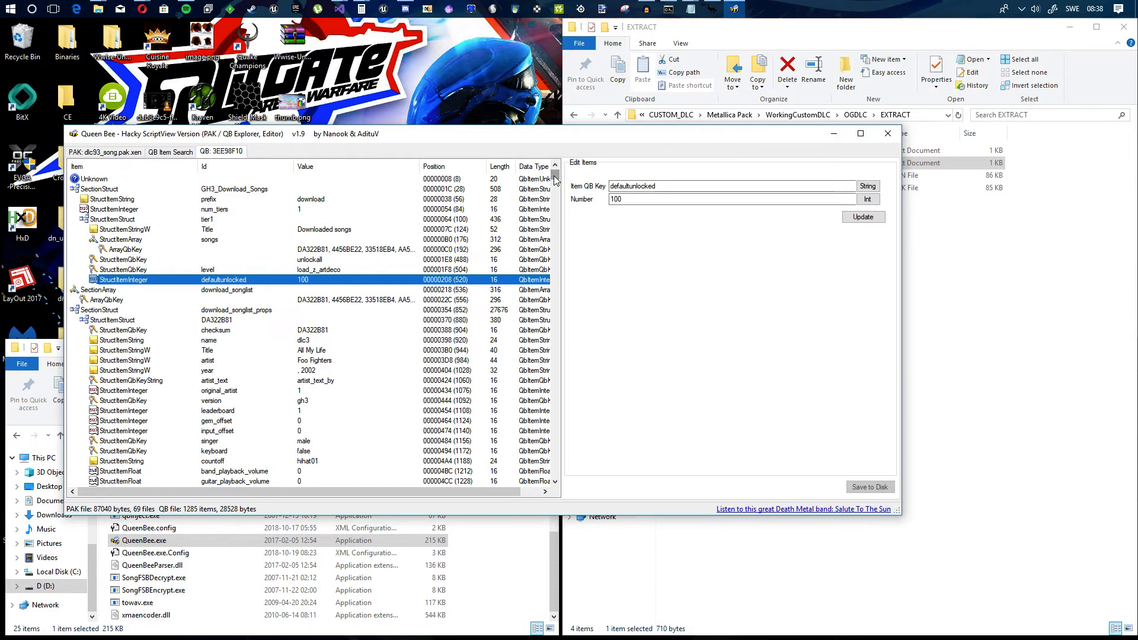
Step: Close Queen Bee and switch to the DLC package open in Velocity
left_click_drag(556, 178, 556, 473)
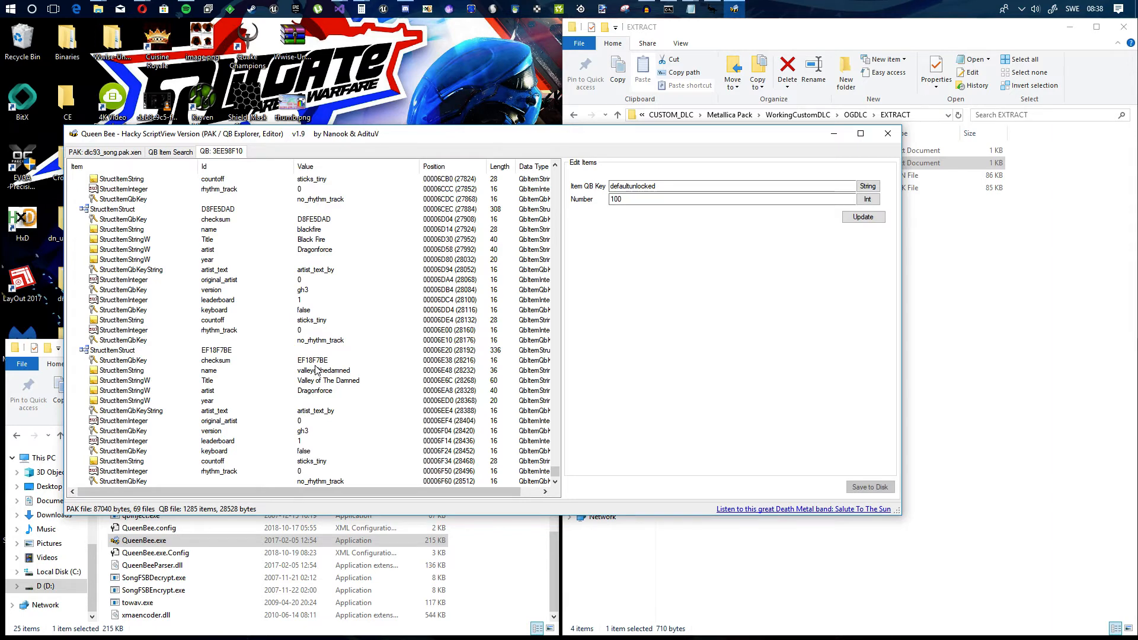
left_click(888, 136)
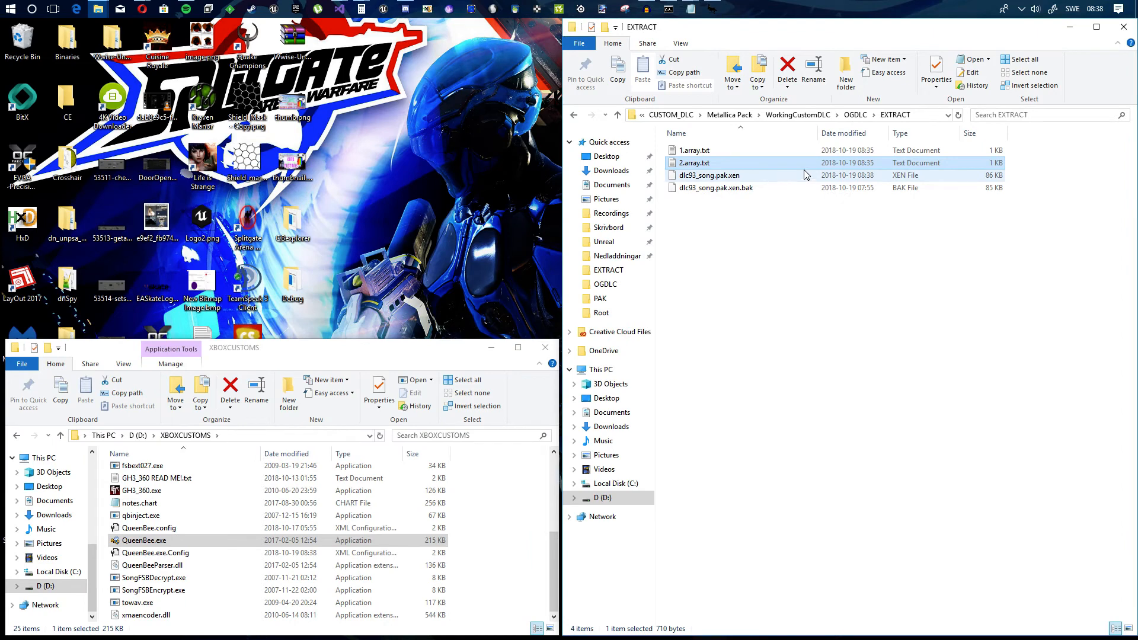
left_click(764, 175)
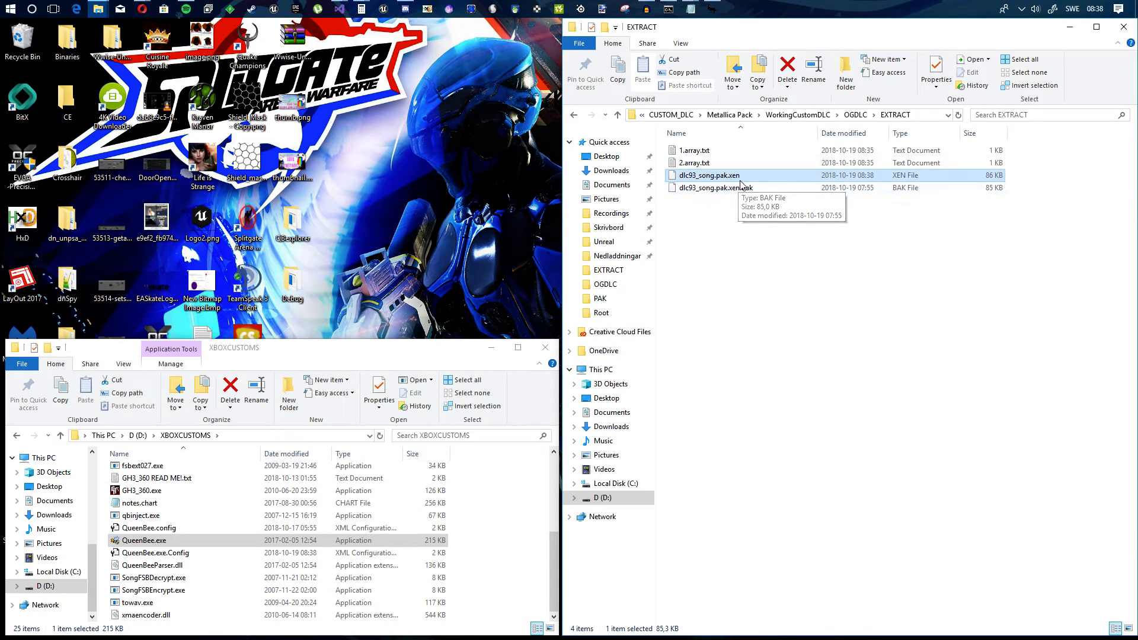
left_click(712, 10)
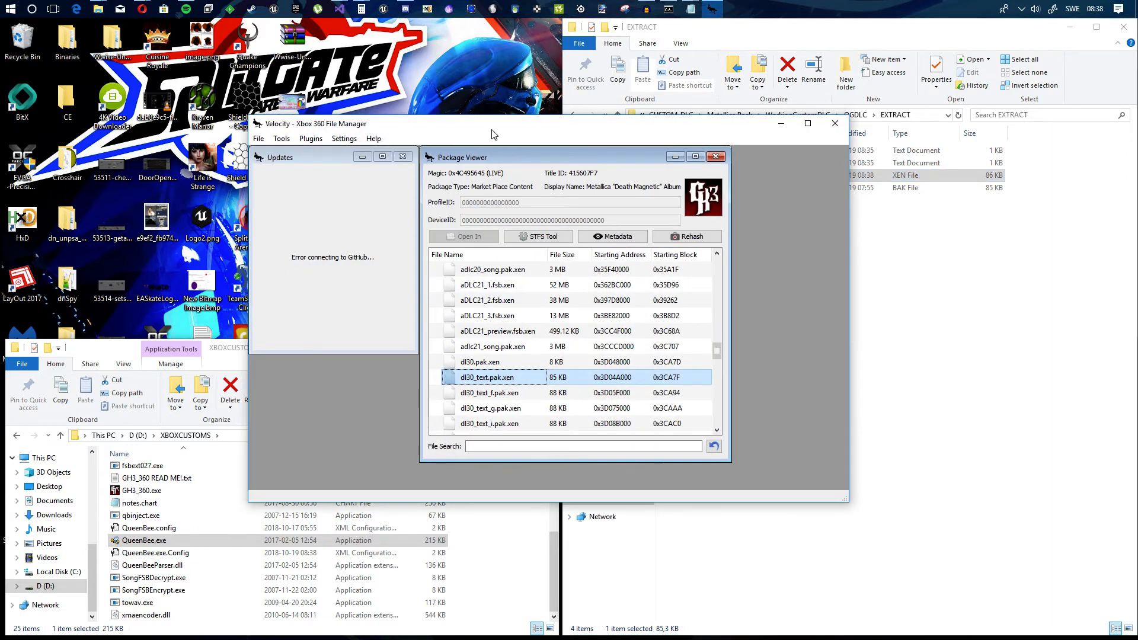
left_click_drag(492, 135, 441, 132)
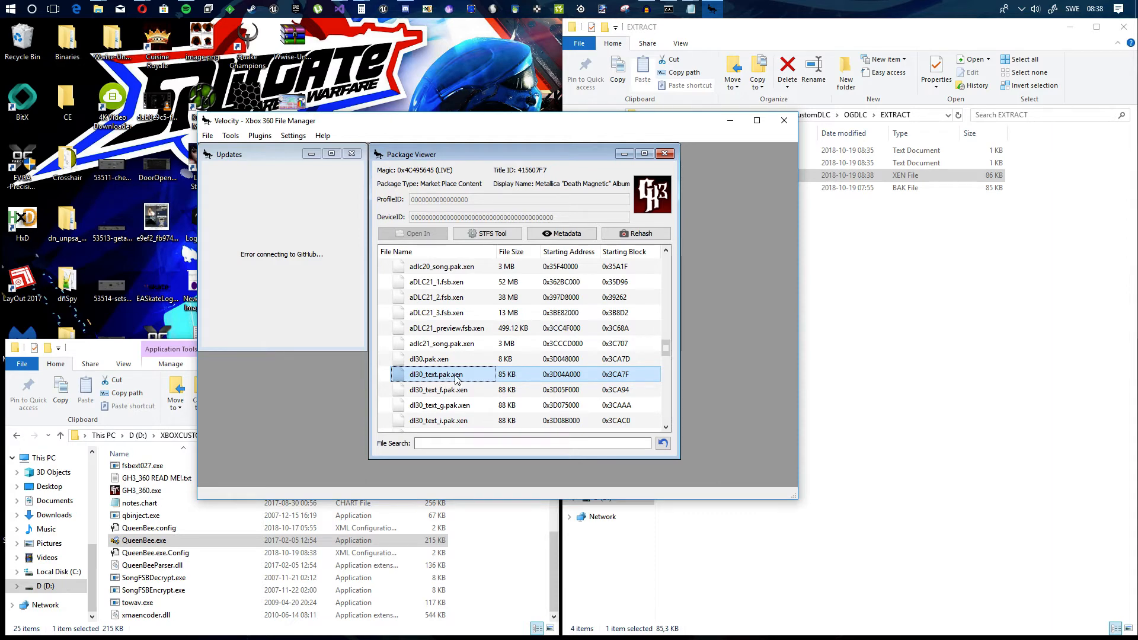
Step: Replace dl30_text.pak.xen in the package with the edited dlc93_song.pak.xen from the EXTRACT folder
right_click(447, 377)
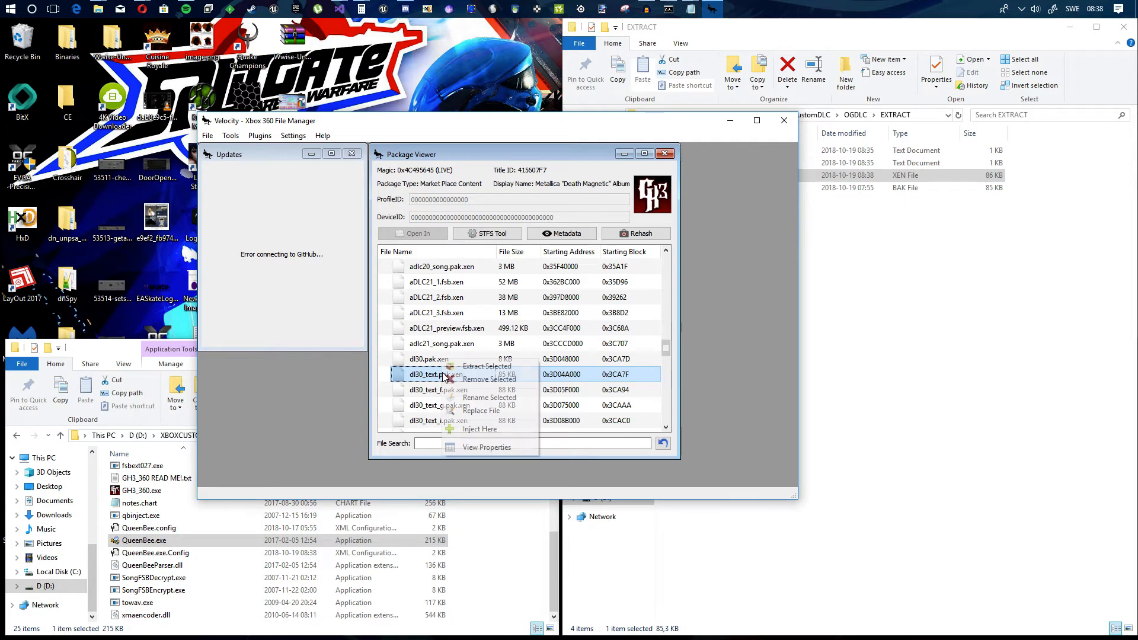
left_click(485, 410)
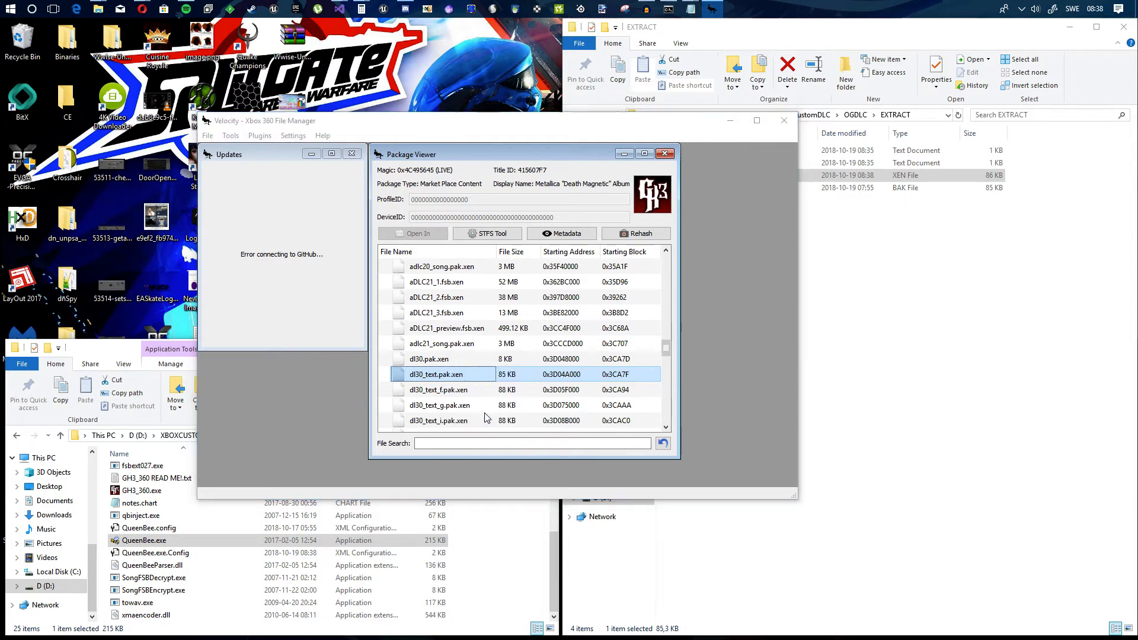
double_click(410, 212)
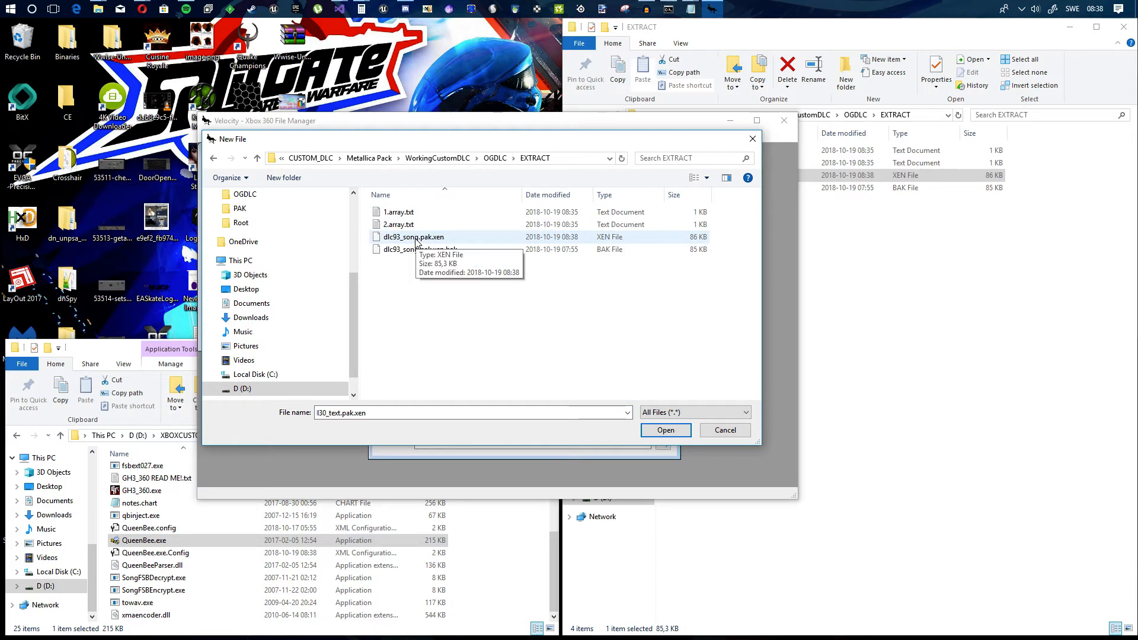
double_click(418, 239)
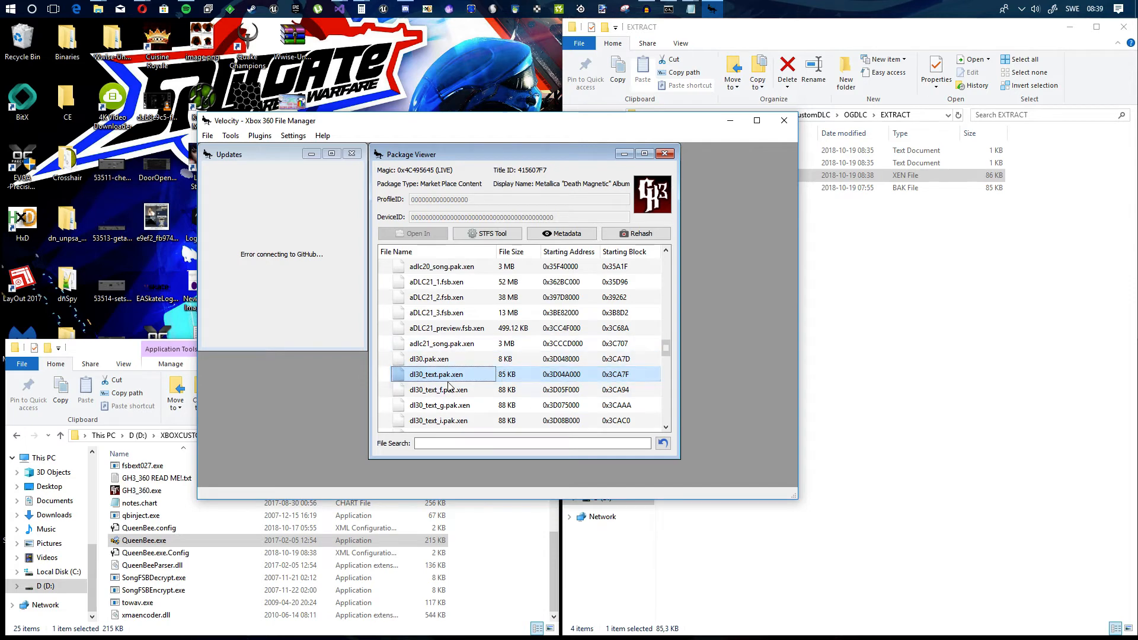
Step: Inject valleyofthedamned.dat.xen into the package from the Guitar Hero III DATA\MUSIC folder under Program Files (x86)\Aspyr
scroll(456, 382, "down", 15)
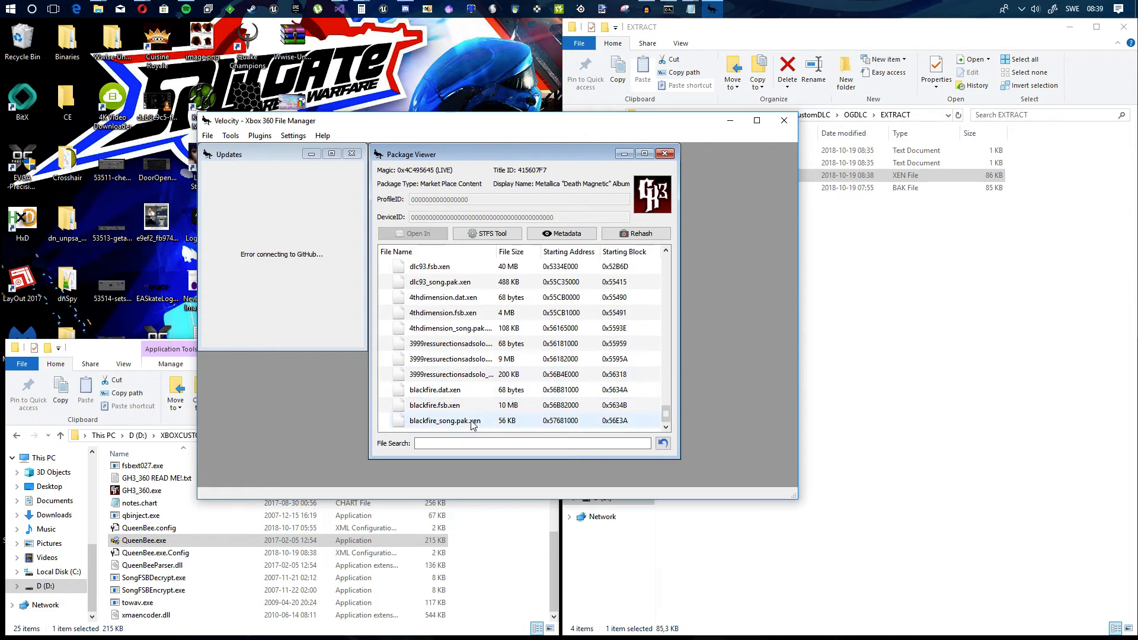
left_click(460, 421)
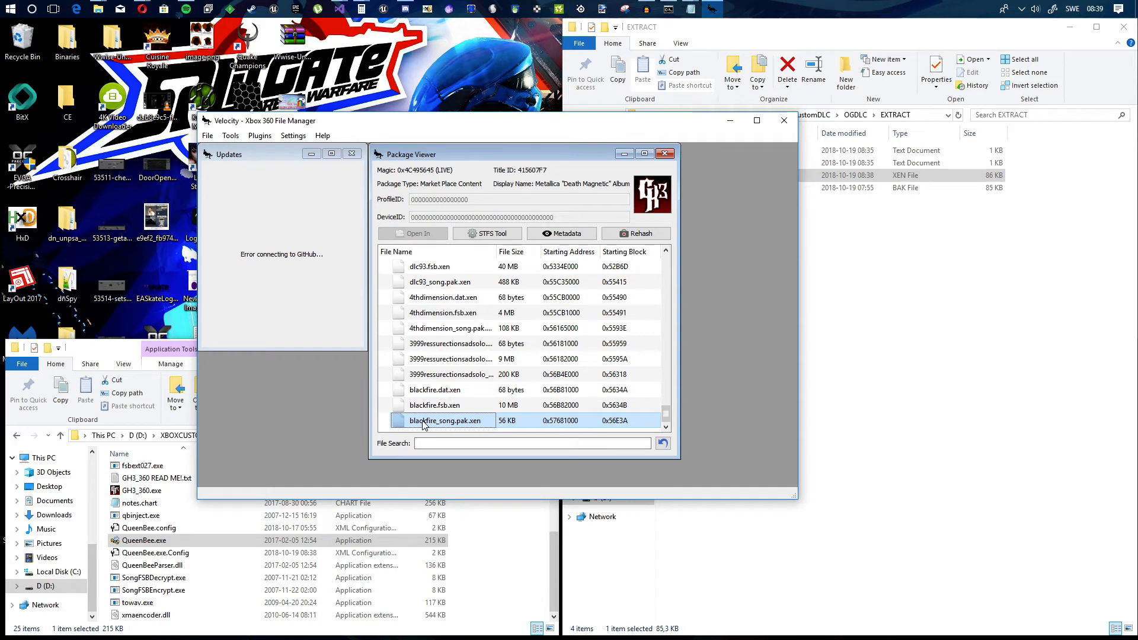
right_click(424, 423)
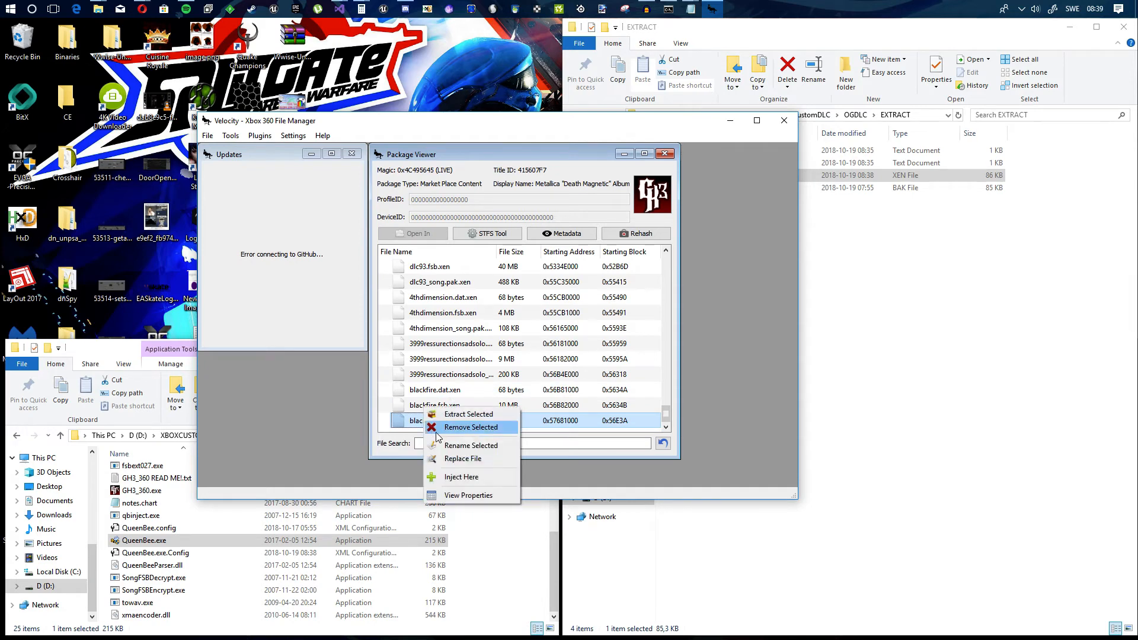
left_click(471, 475)
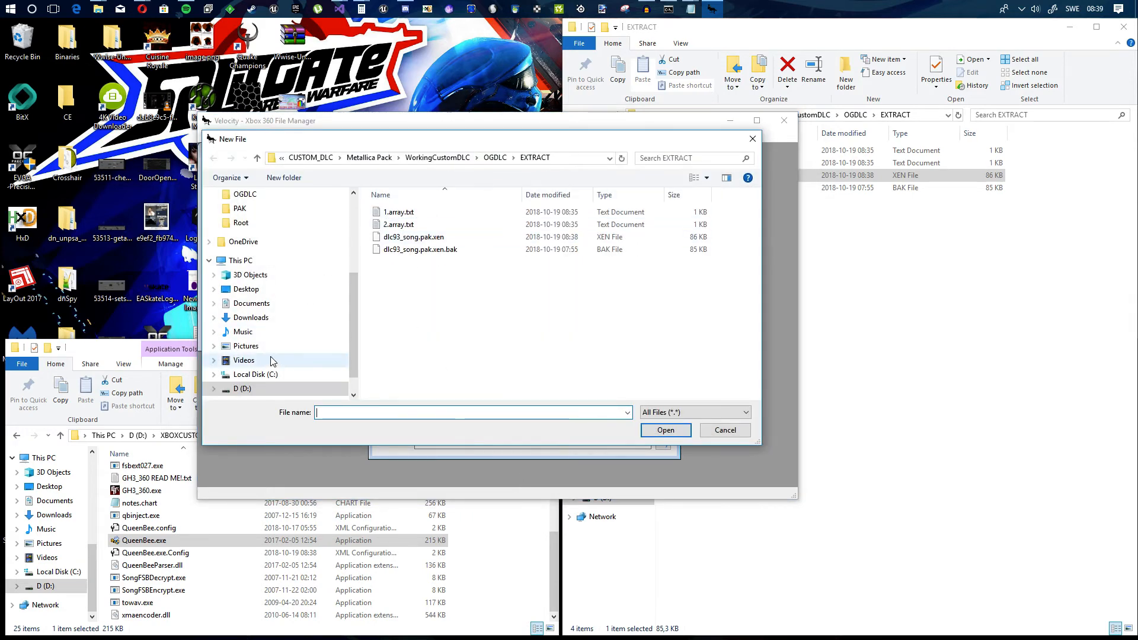
left_click(266, 375)
double_click(421, 262)
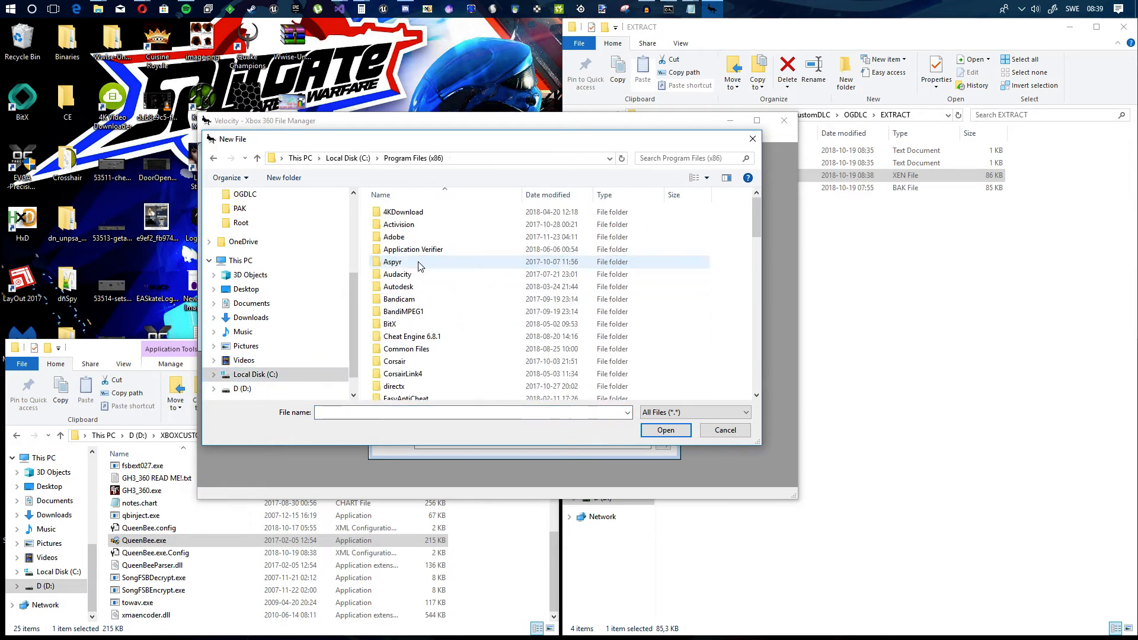
double_click(404, 262)
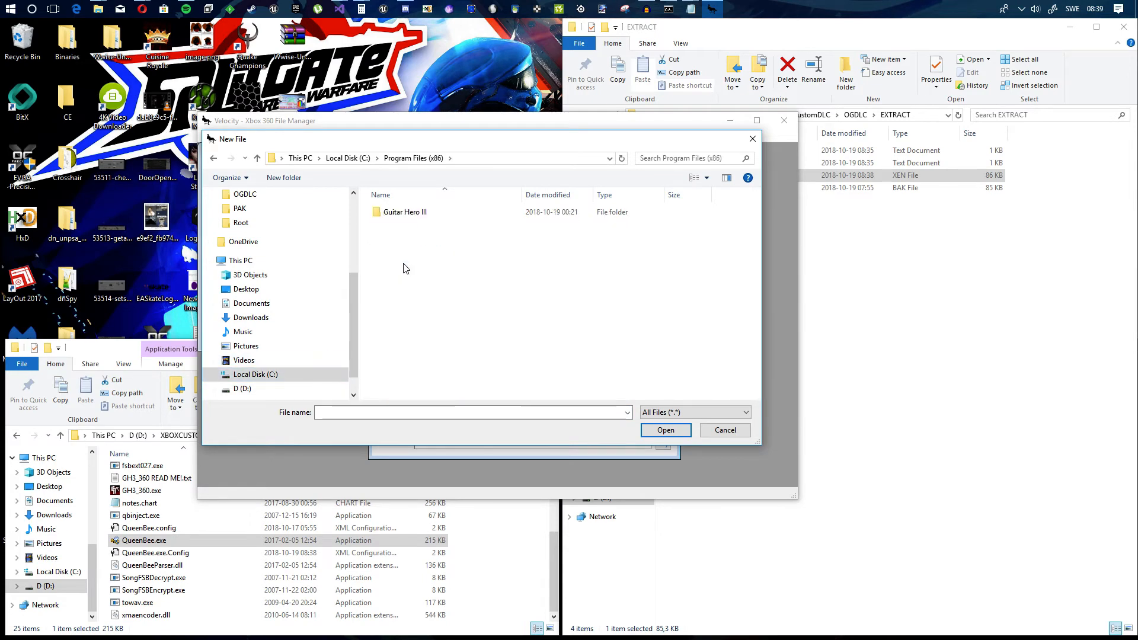
double_click(418, 215)
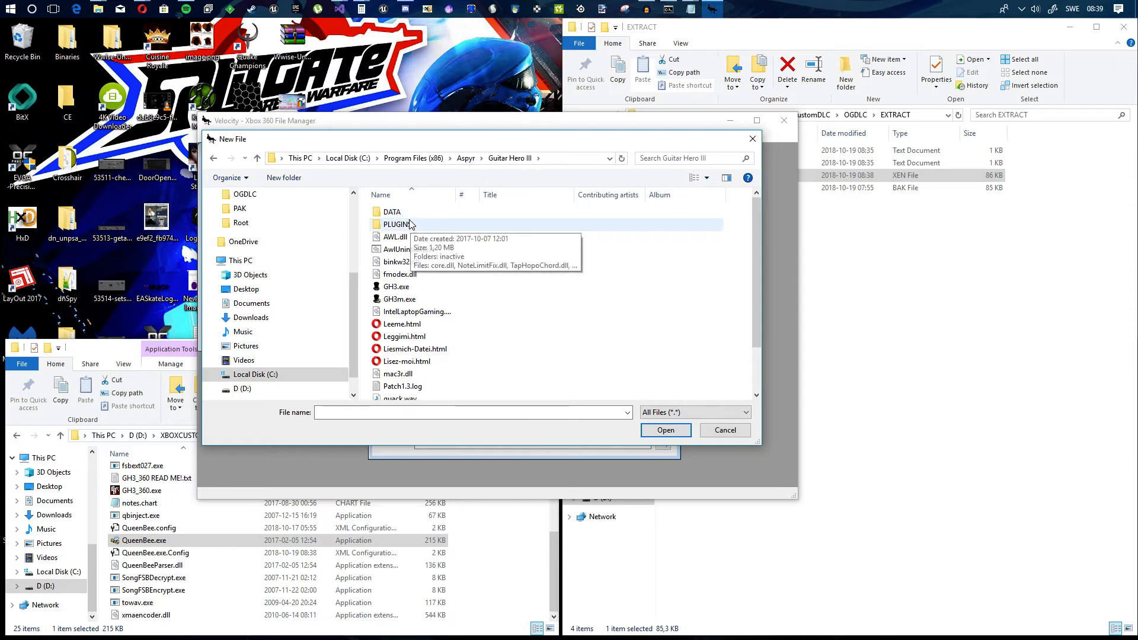
double_click(417, 213)
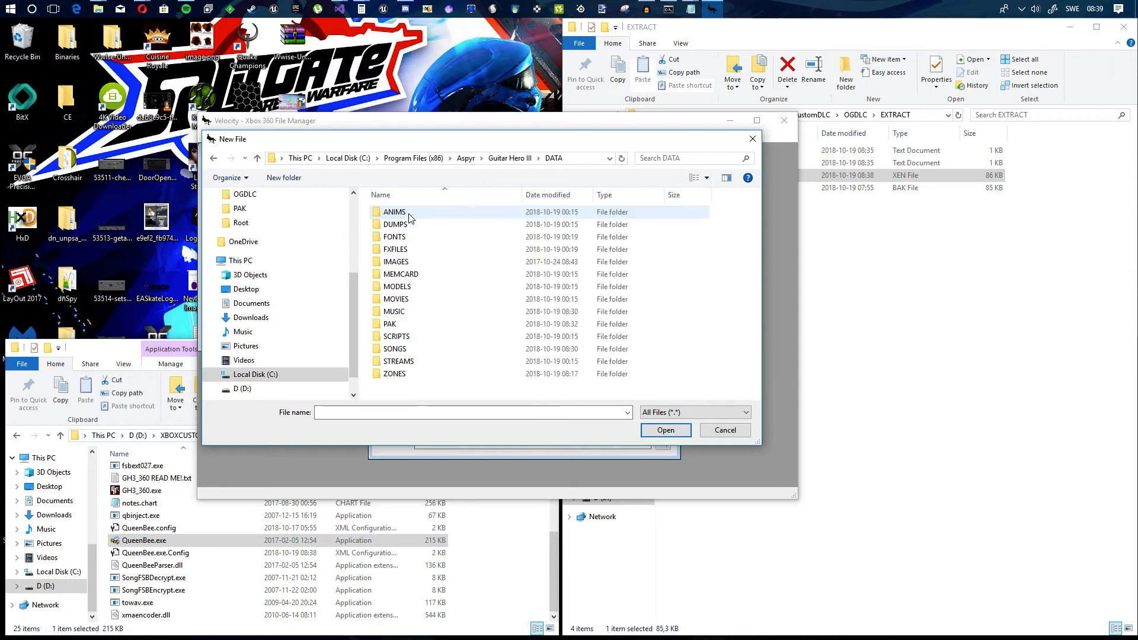
double_click(409, 315)
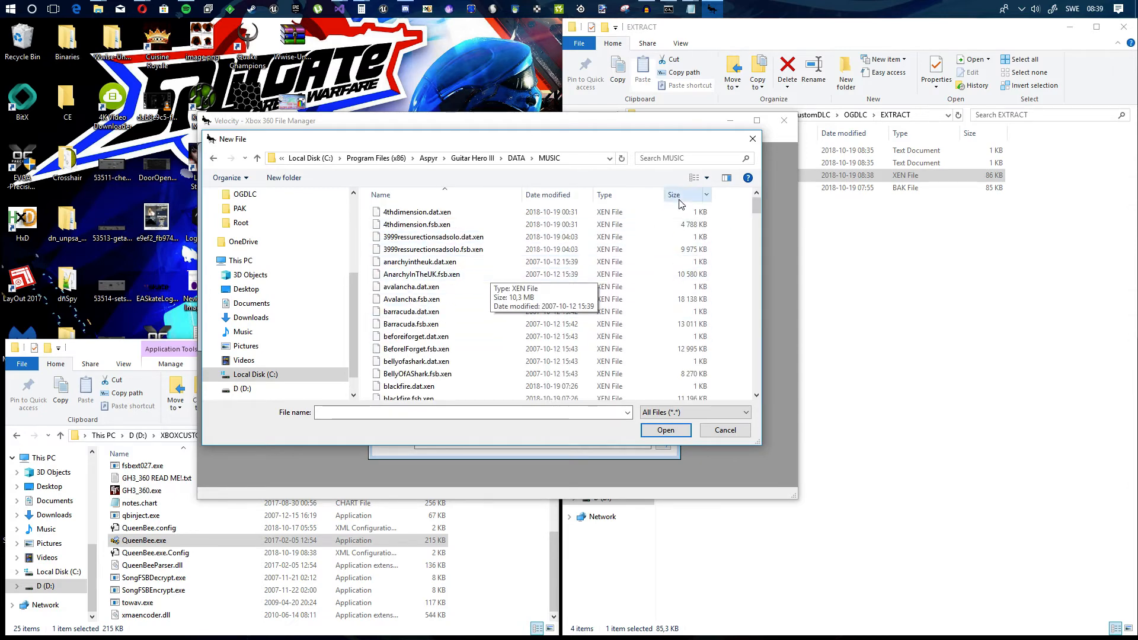
scroll(712, 237, "down", 20)
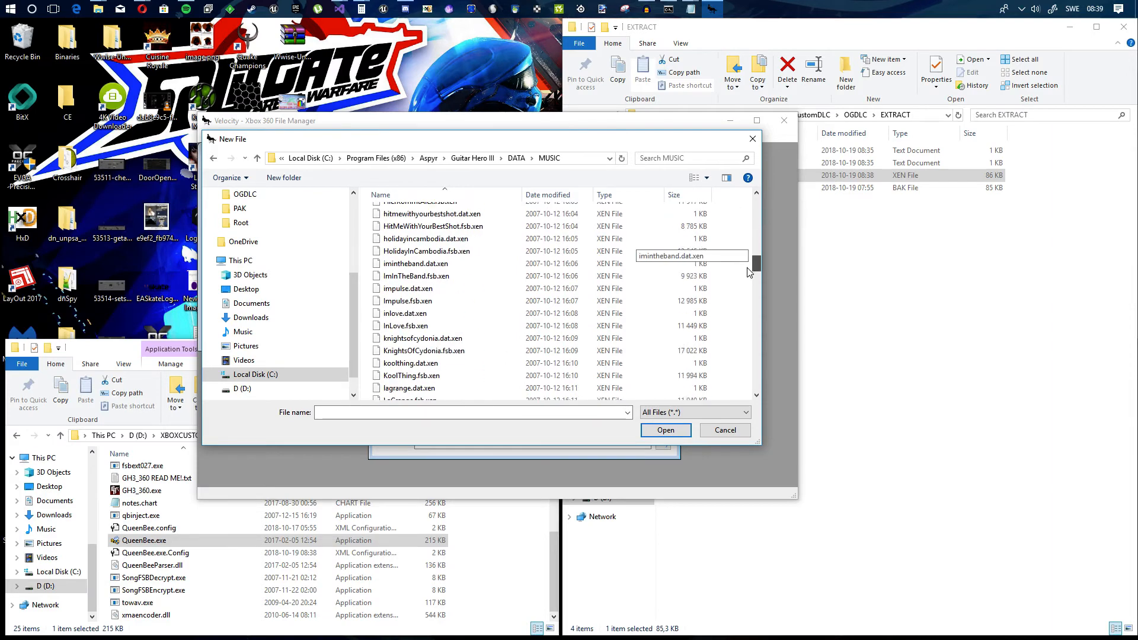
scroll(721, 384, "down", 2)
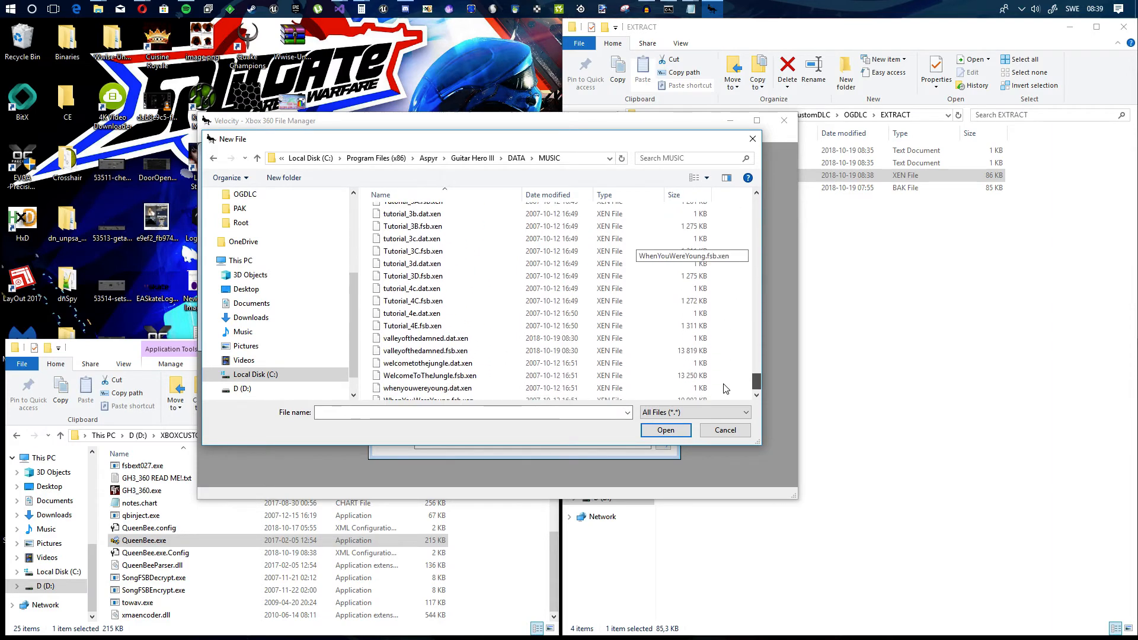
double_click(444, 338)
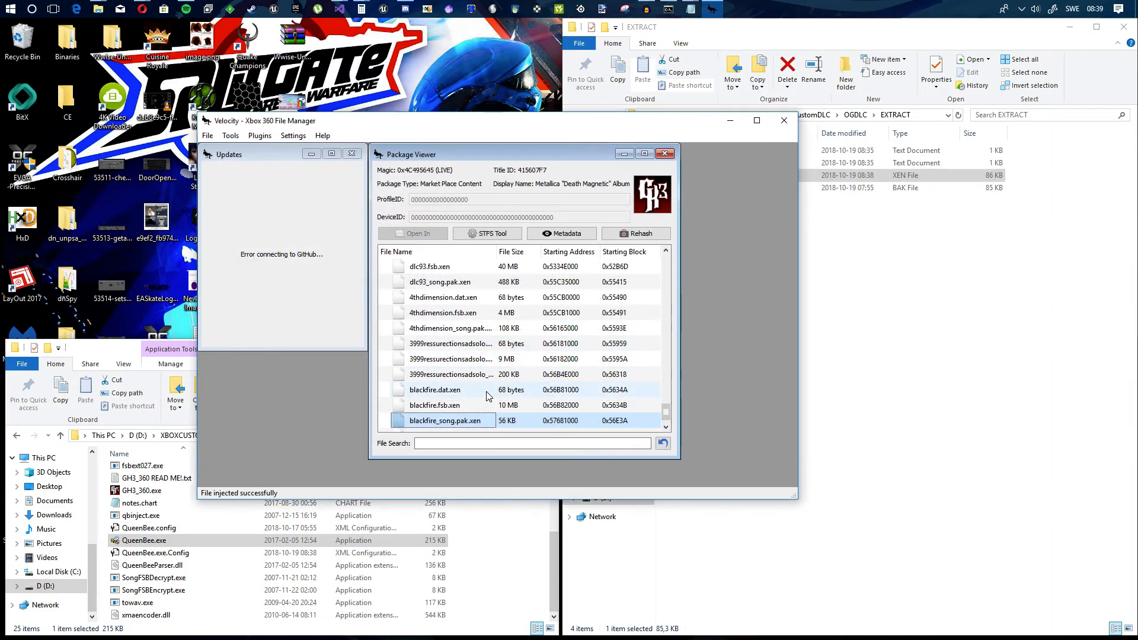
Step: Inject valleyofthedamned.fsb.xen from the same MUSIC folder into the package
left_click(469, 422)
right_click(453, 422)
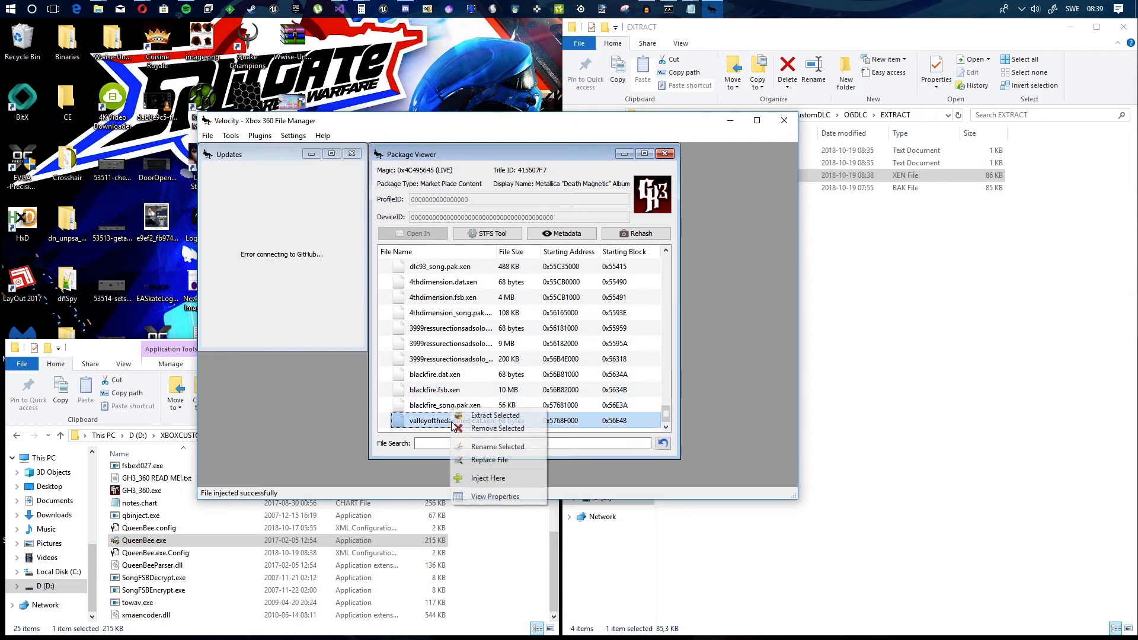
left_click(493, 478)
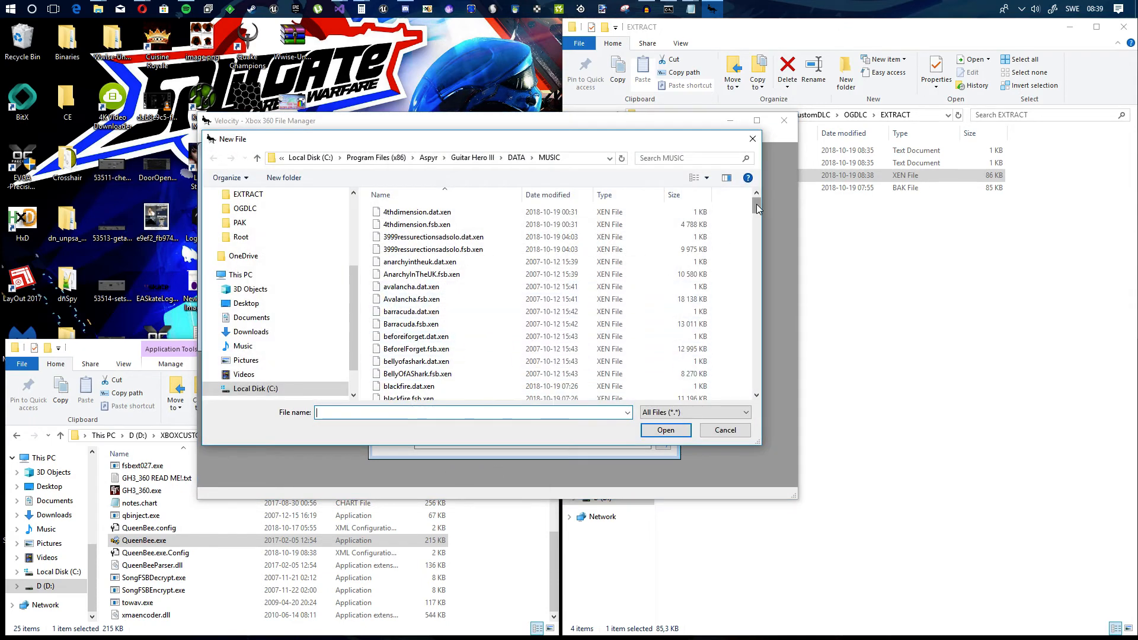
scroll(738, 395, "down", 3)
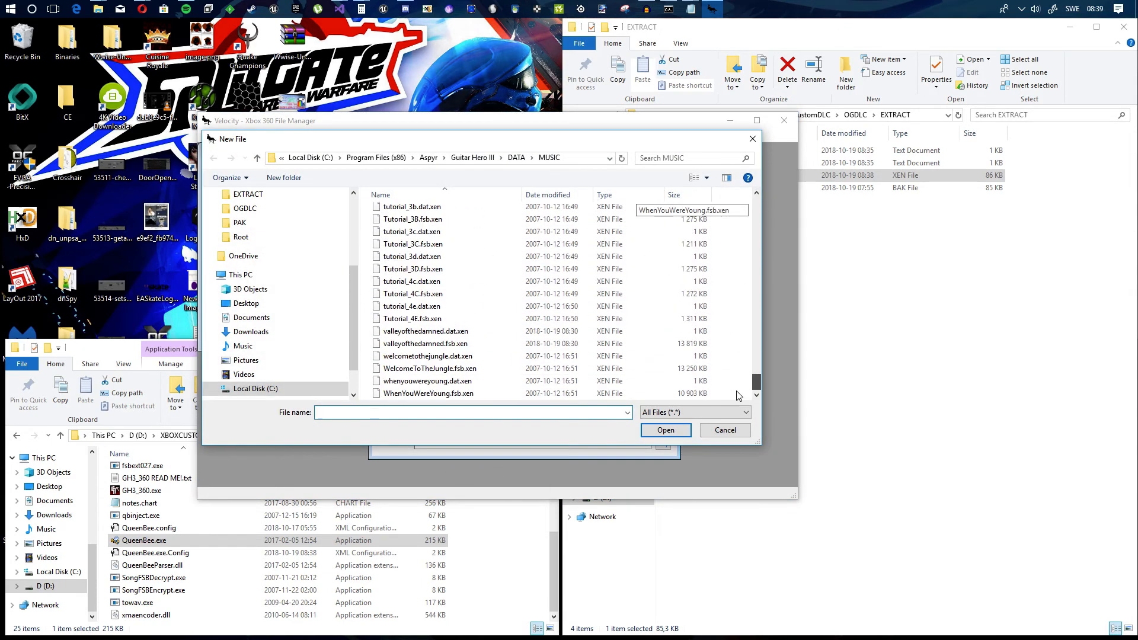
double_click(457, 344)
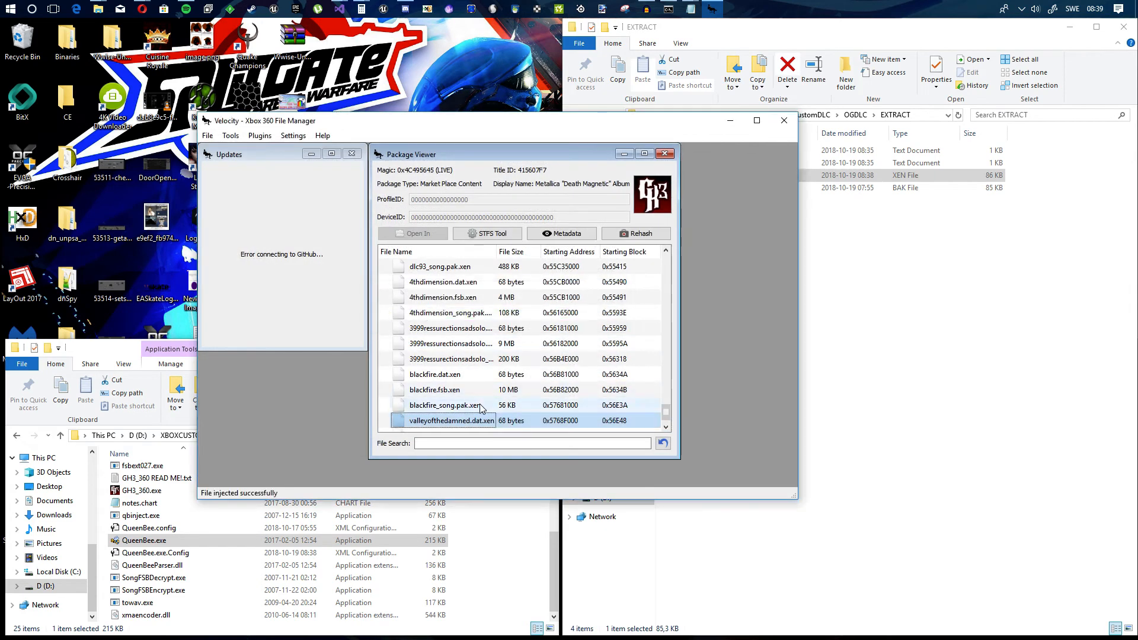
Step: Inject valleyofthedamned_song.pak.xen from the Guitar Hero III DATA\SONGS folder into the package
right_click(500, 421)
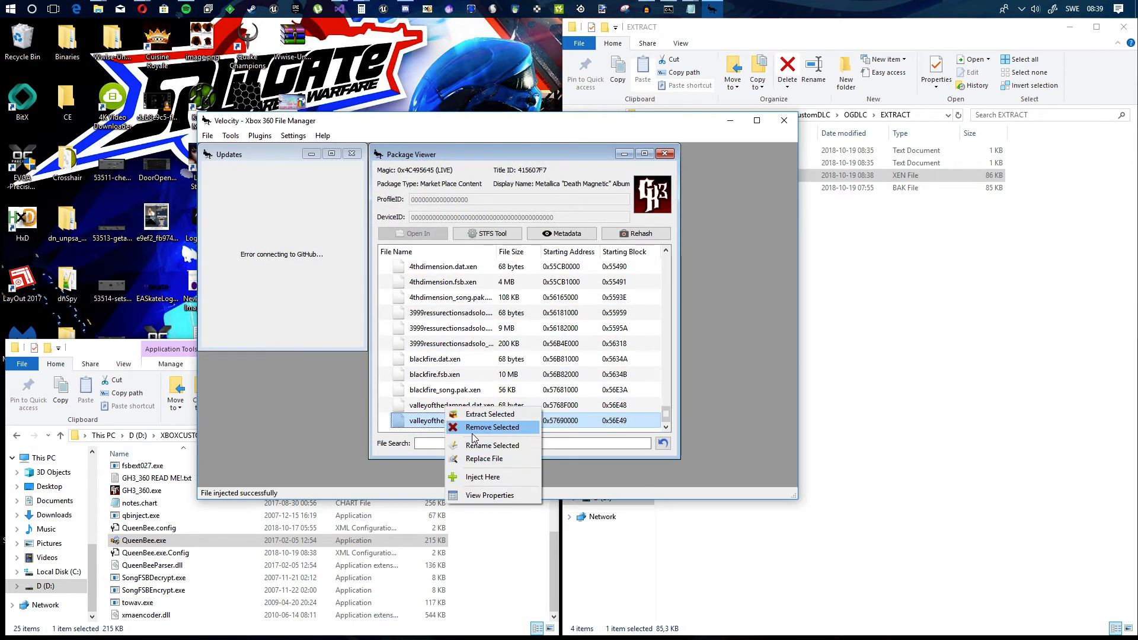
left_click(492, 475)
left_click(517, 158)
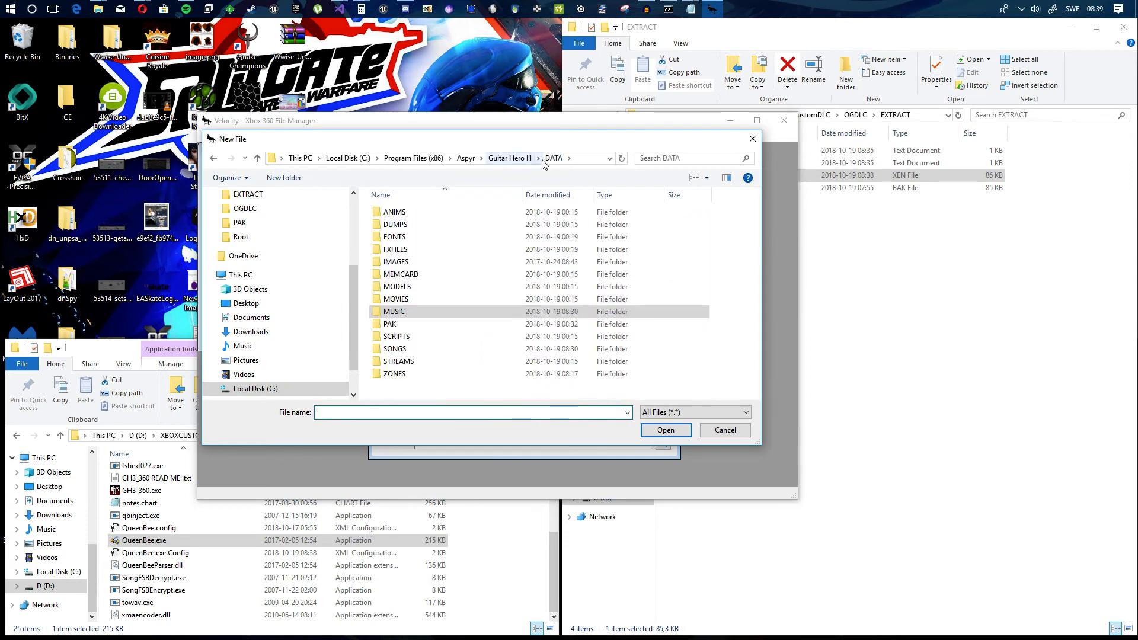
double_click(395, 349)
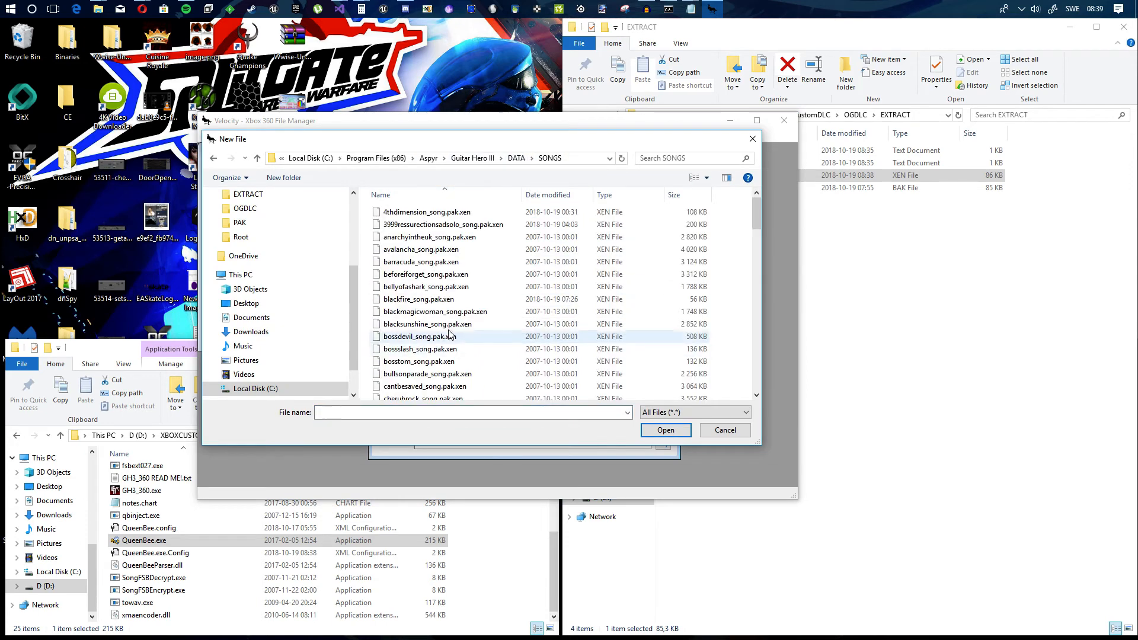
scroll(486, 309, "down", 20)
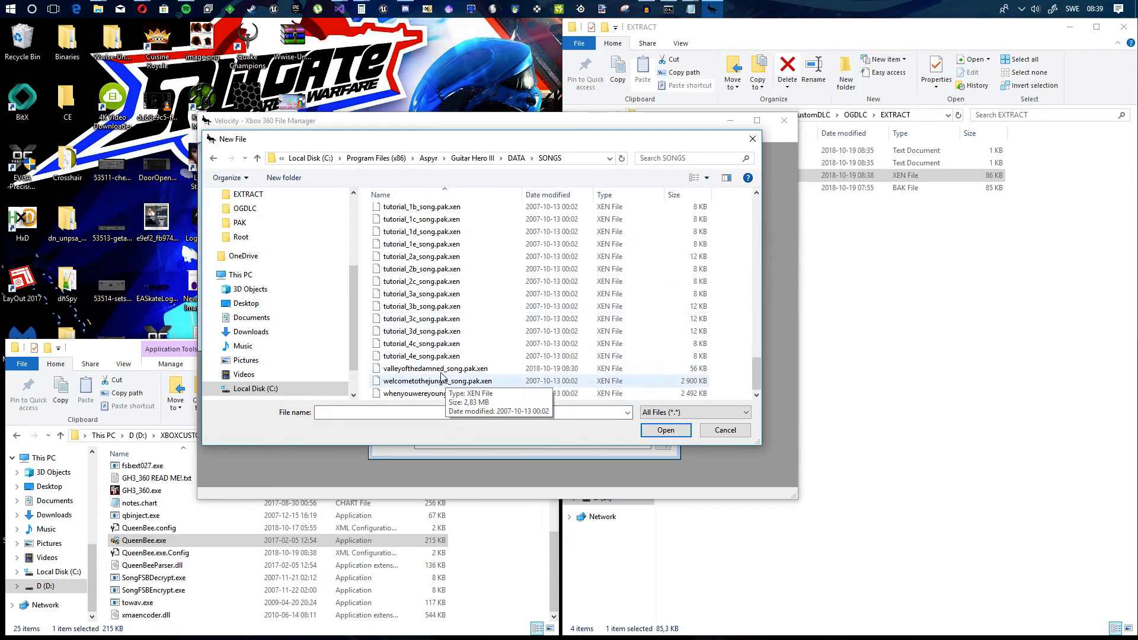
left_click(445, 369)
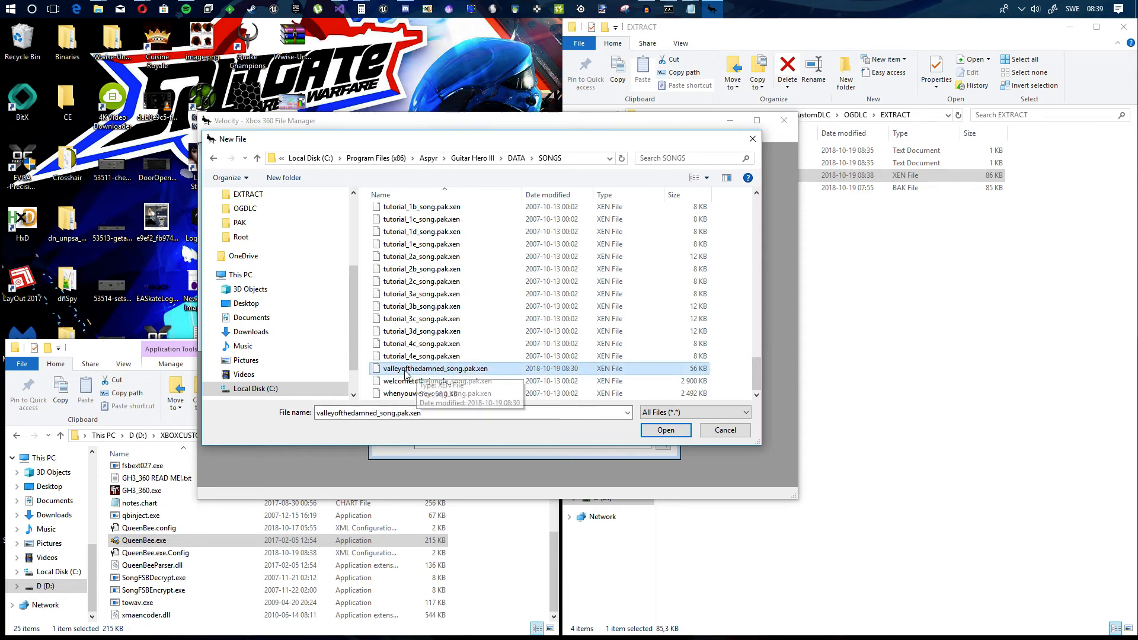
double_click(464, 369)
Step: Check the three injected valleyofthedamned files at the end of the file list and rehash the package
scroll(608, 420, "down", 1)
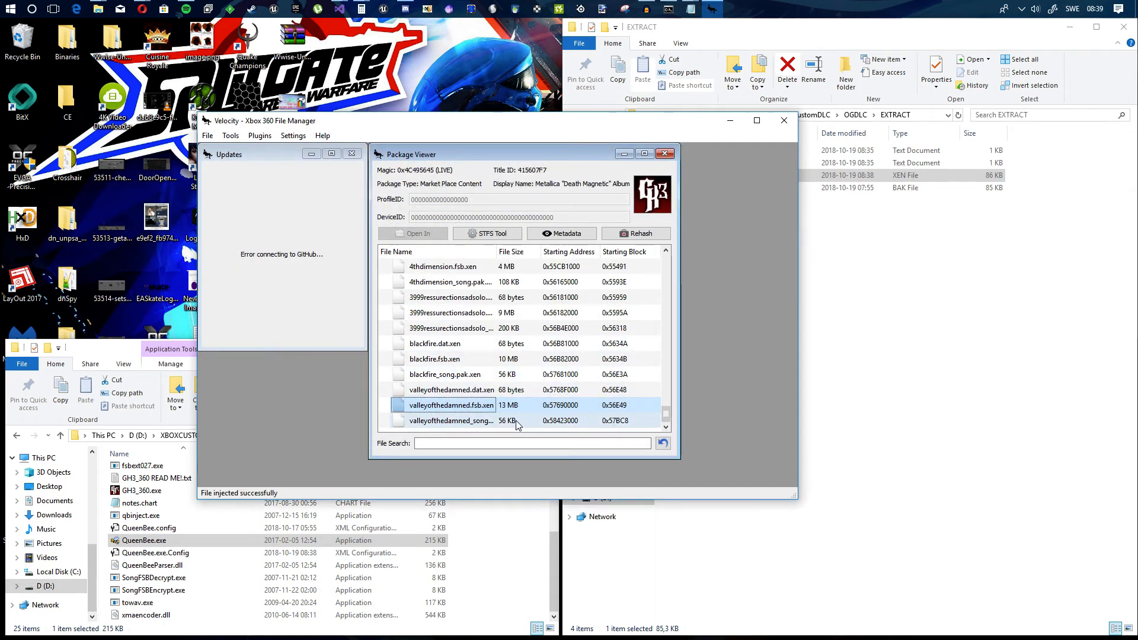
left_click(477, 390)
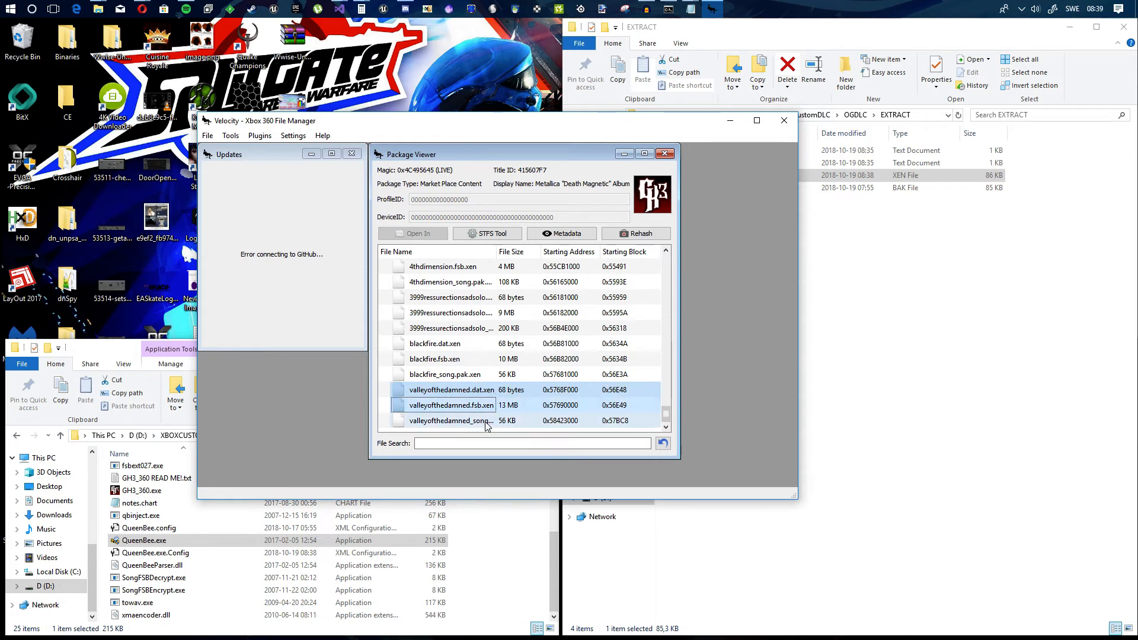
left_click(470, 421)
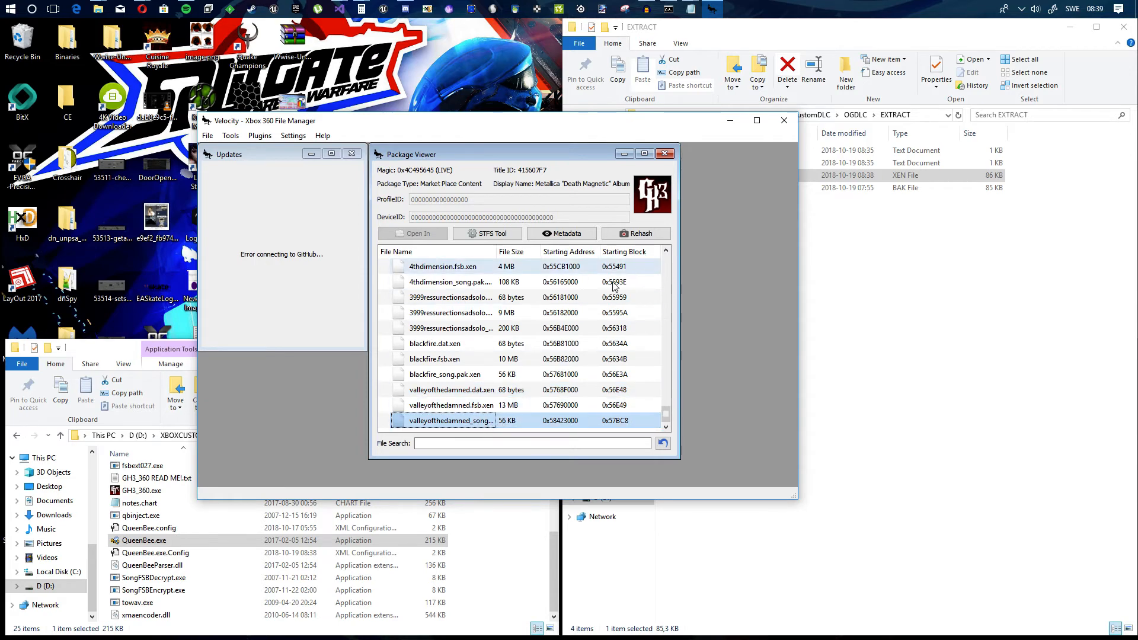
left_click(642, 237)
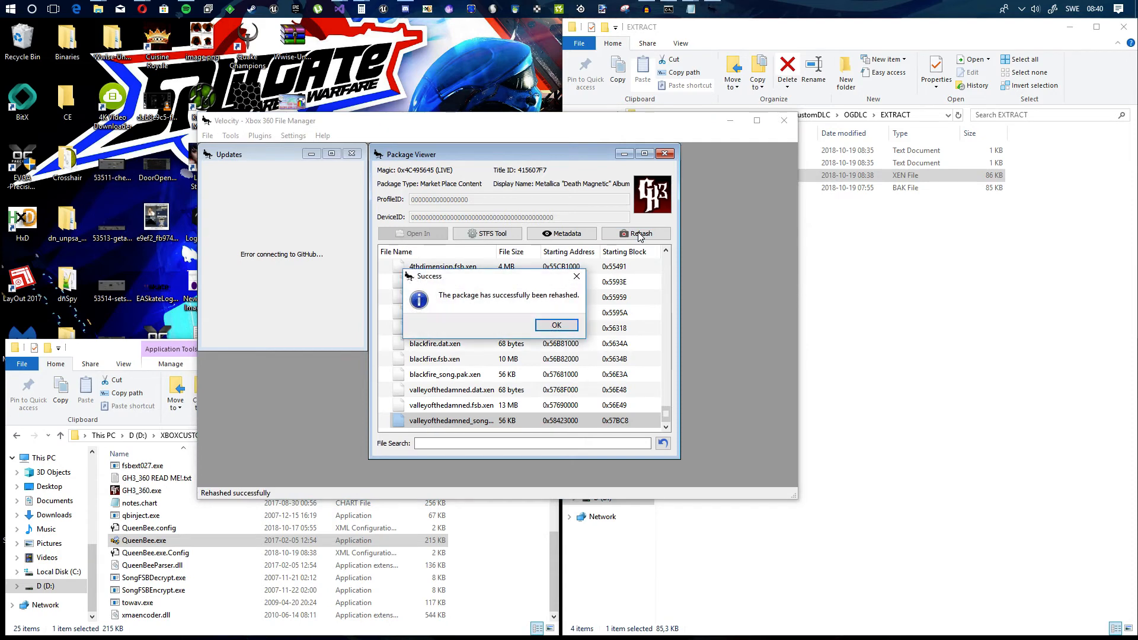
left_click(555, 326)
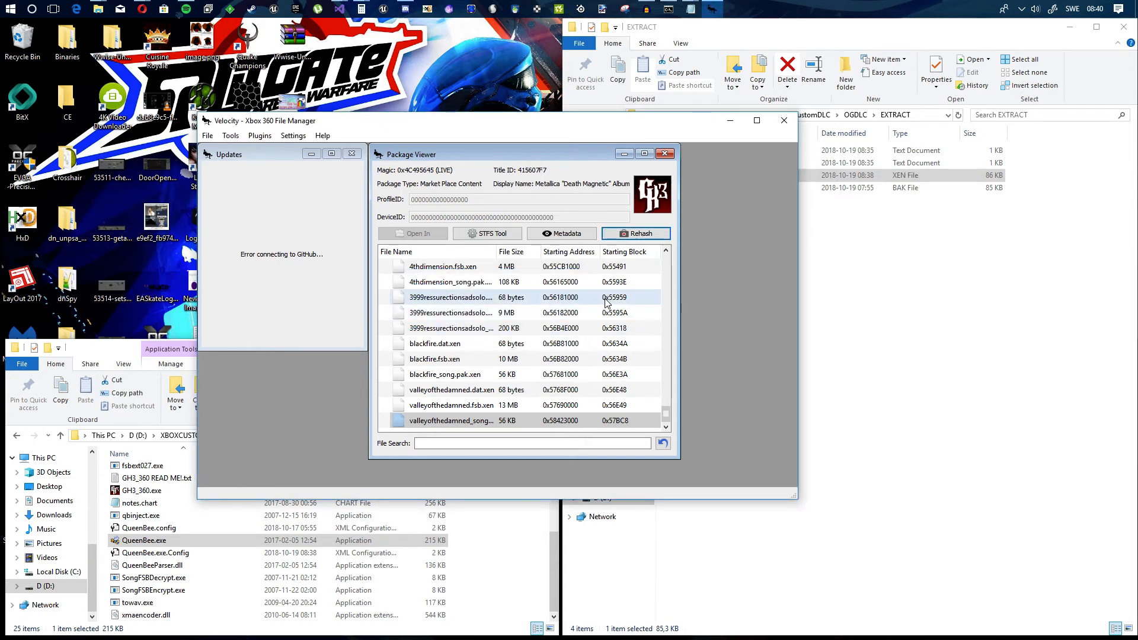
left_click(630, 238)
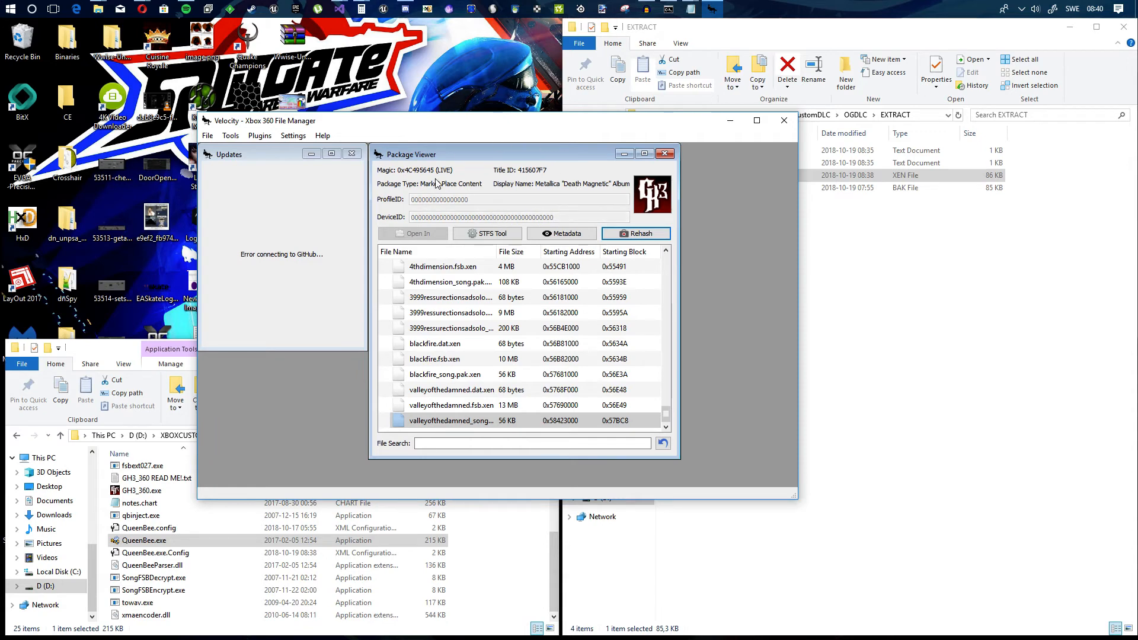
scroll(509, 334, "up", 5)
scroll(508, 333, "up", 10)
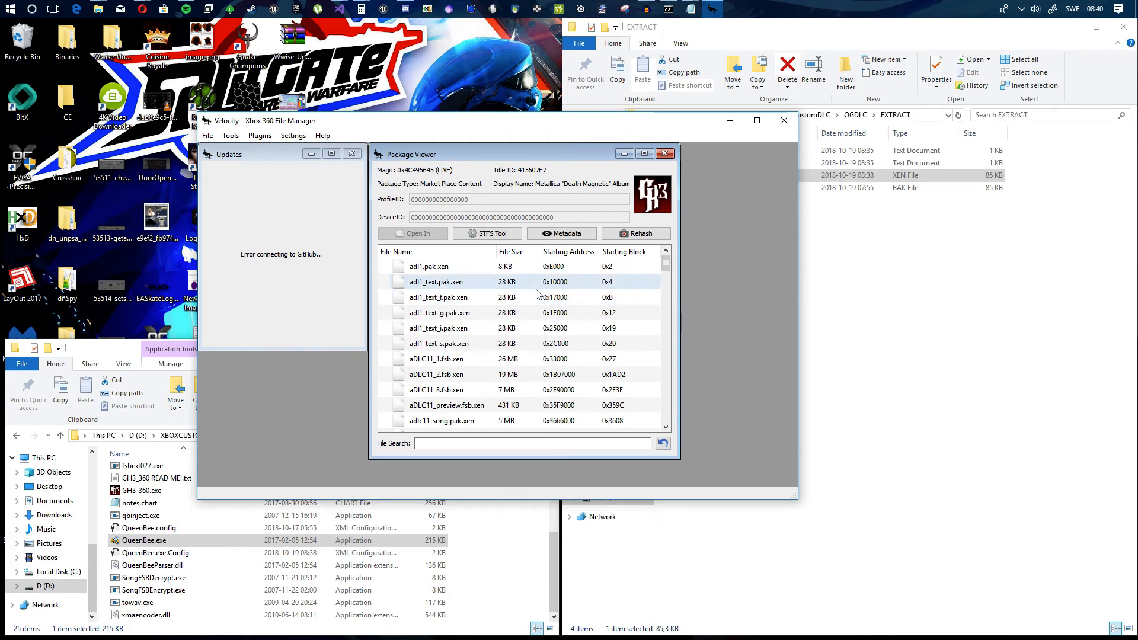
scroll(537, 297, "down", 15)
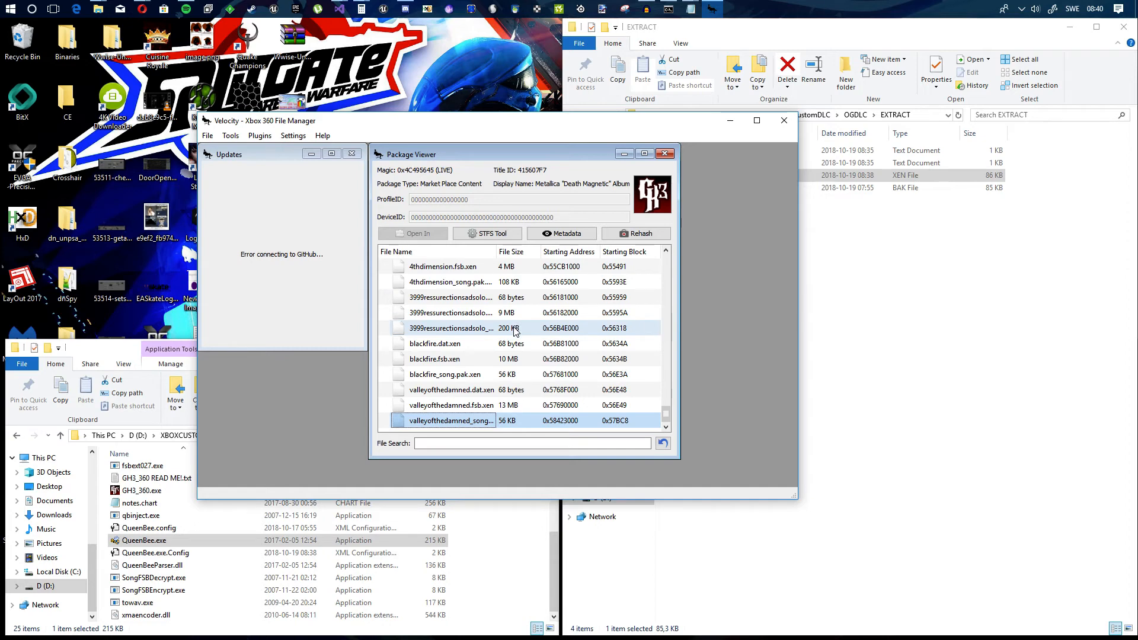
Step: Close Velocity and select the modified DLC package file in the OGDLC folder in File Explorer
left_click(785, 123)
left_click(856, 115)
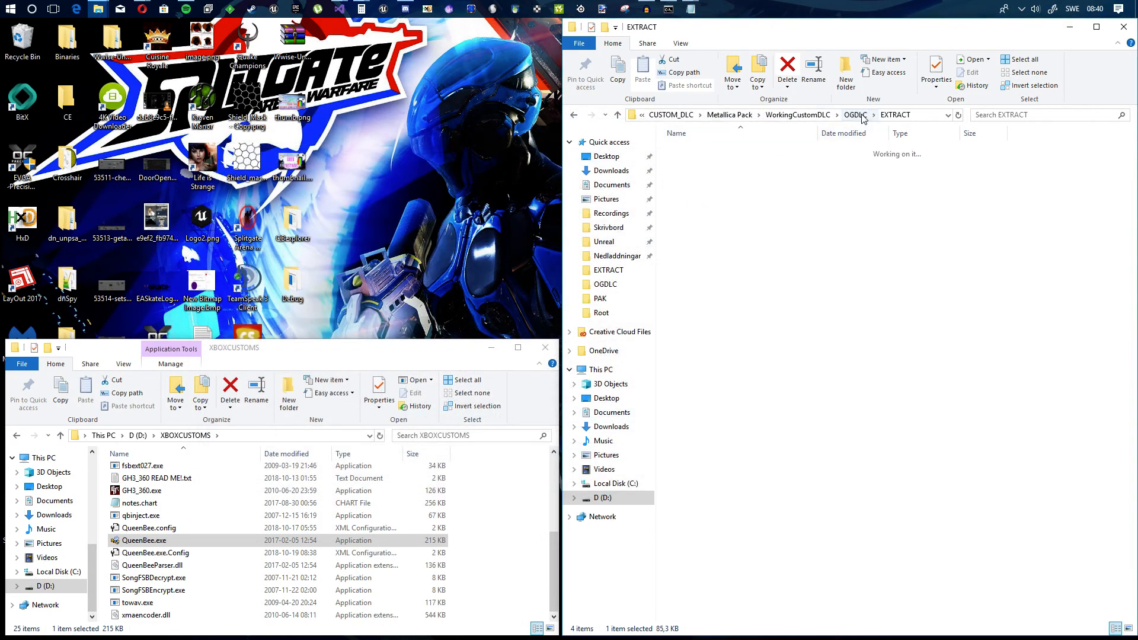
left_click(789, 188)
left_click(766, 180)
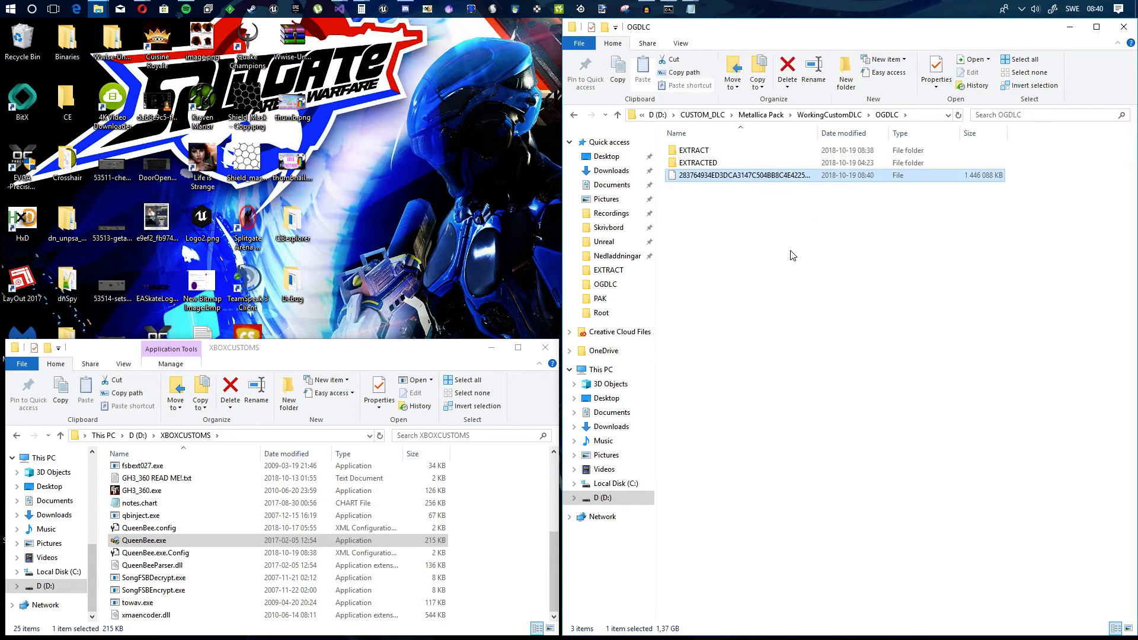
left_click(771, 219)
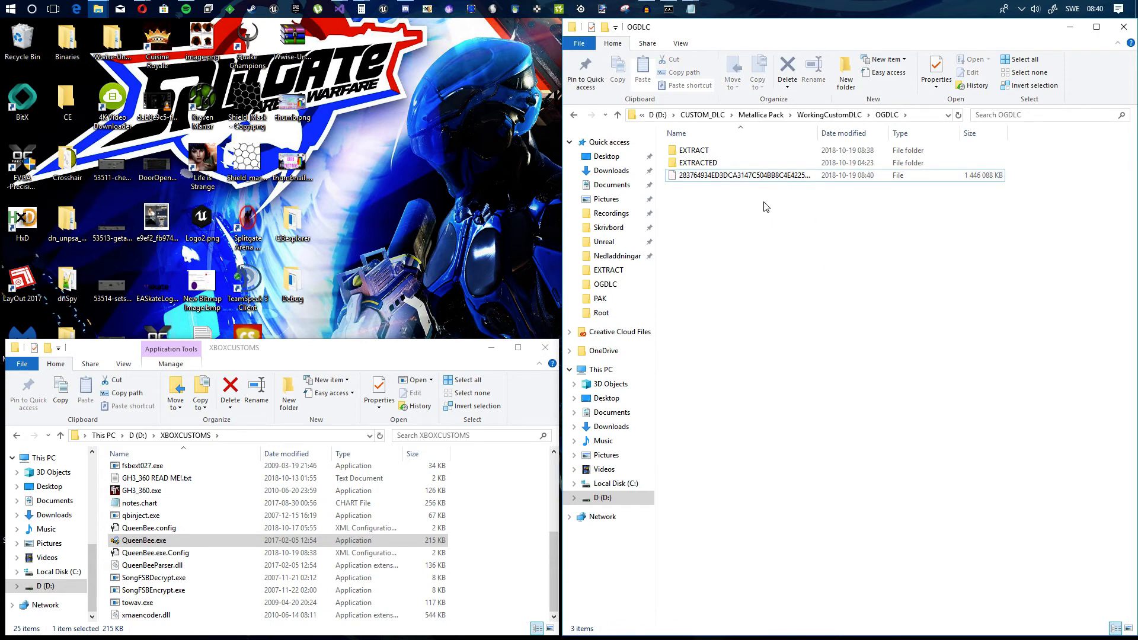
left_click(762, 181)
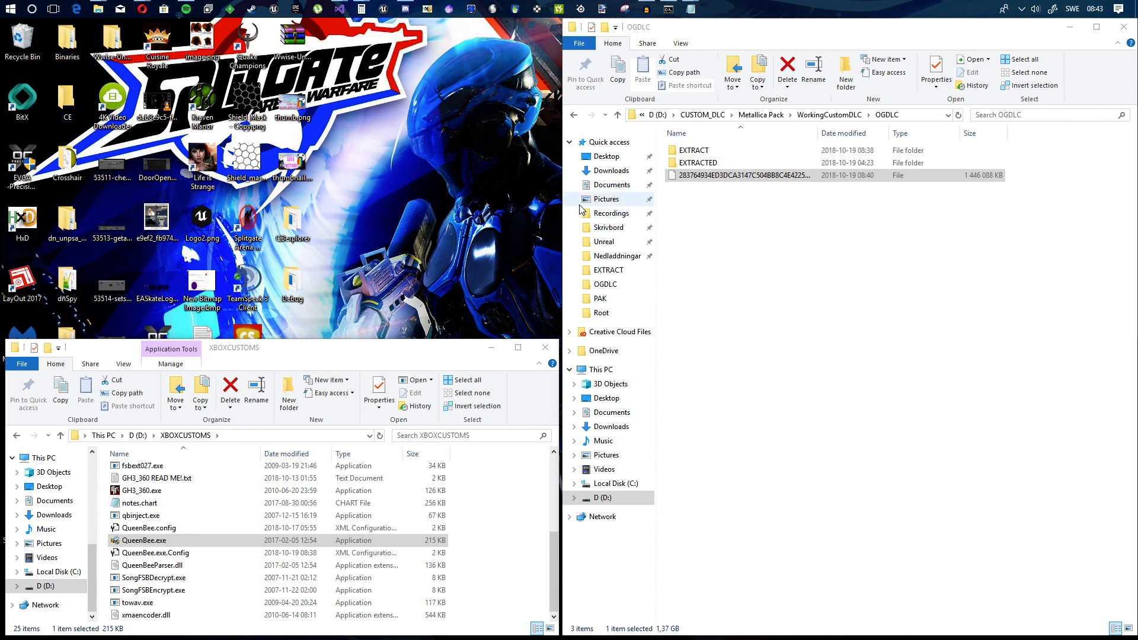
key("alt+z")
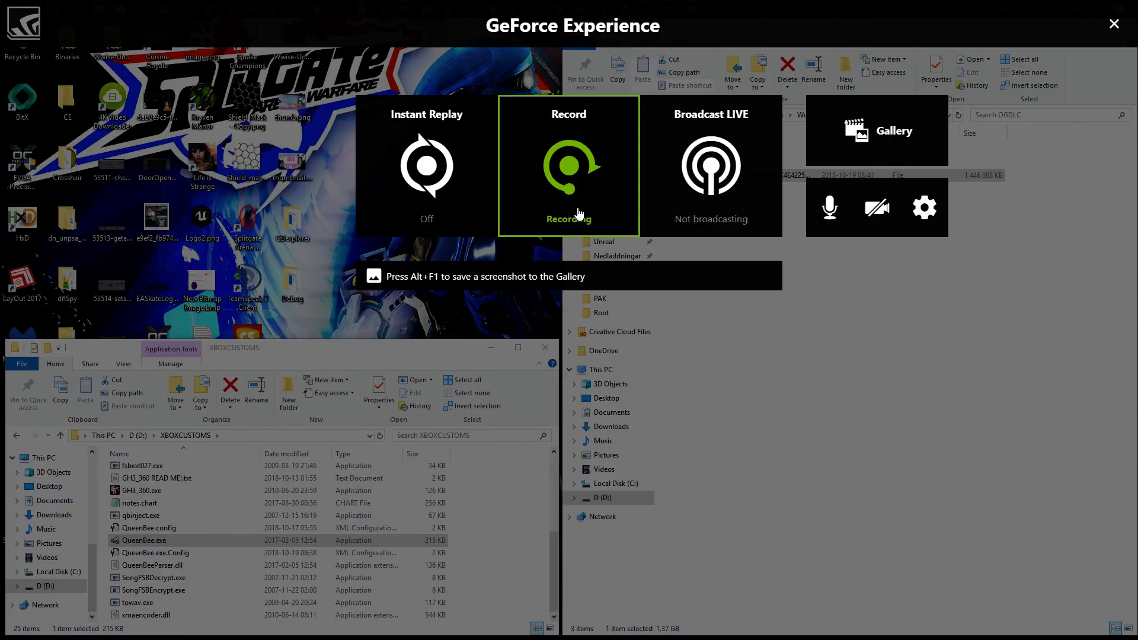